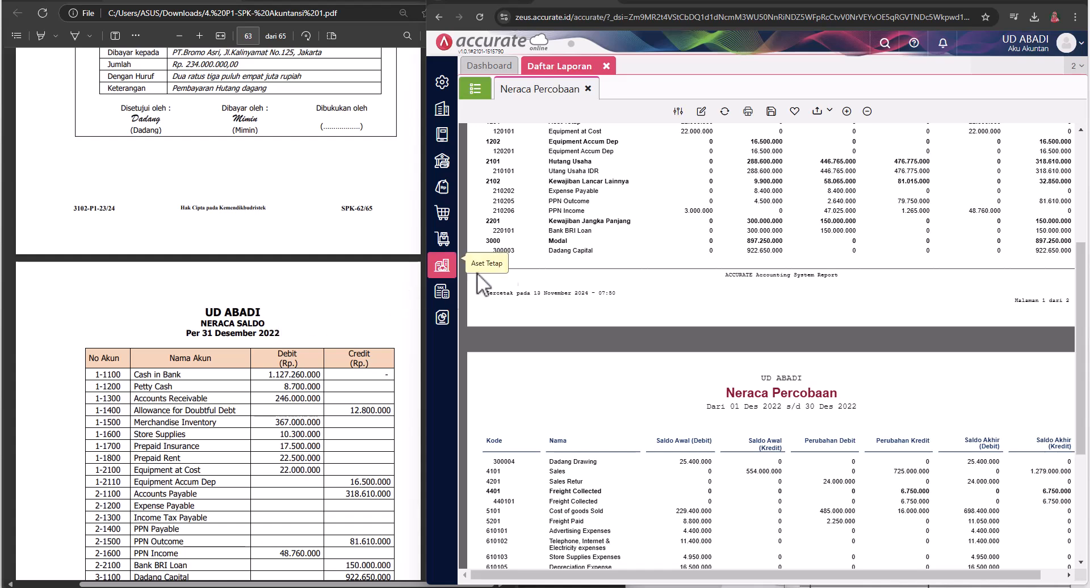
- Review the last cash payment voucher, the year-end trial balance and the adjustment memo in the PDF
scroll(221, 186, up, 2)
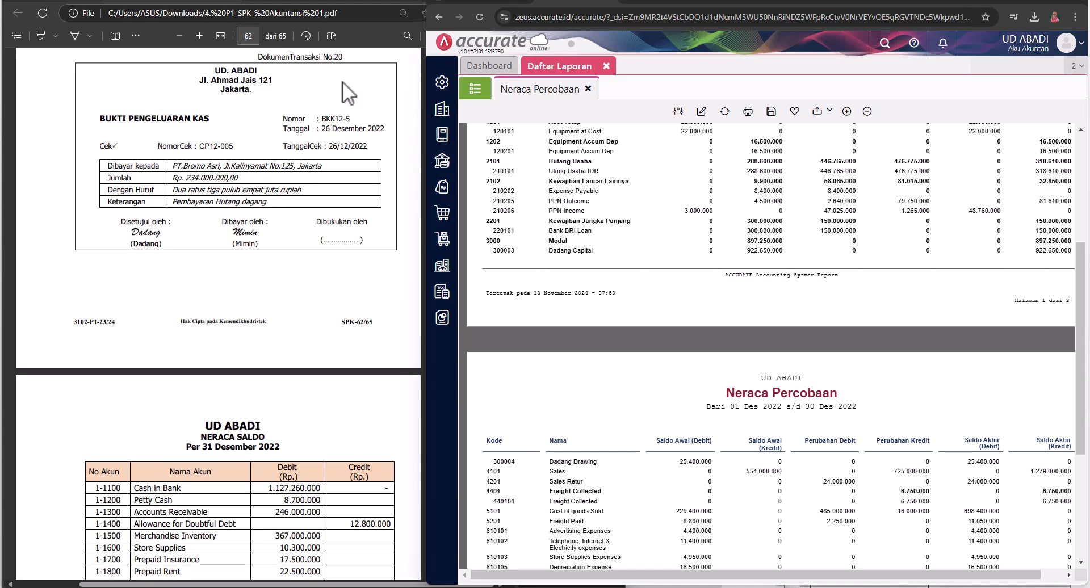
scroll(228, 189, down, 3)
scroll(228, 188, down, 2)
scroll(216, 220, down, 3)
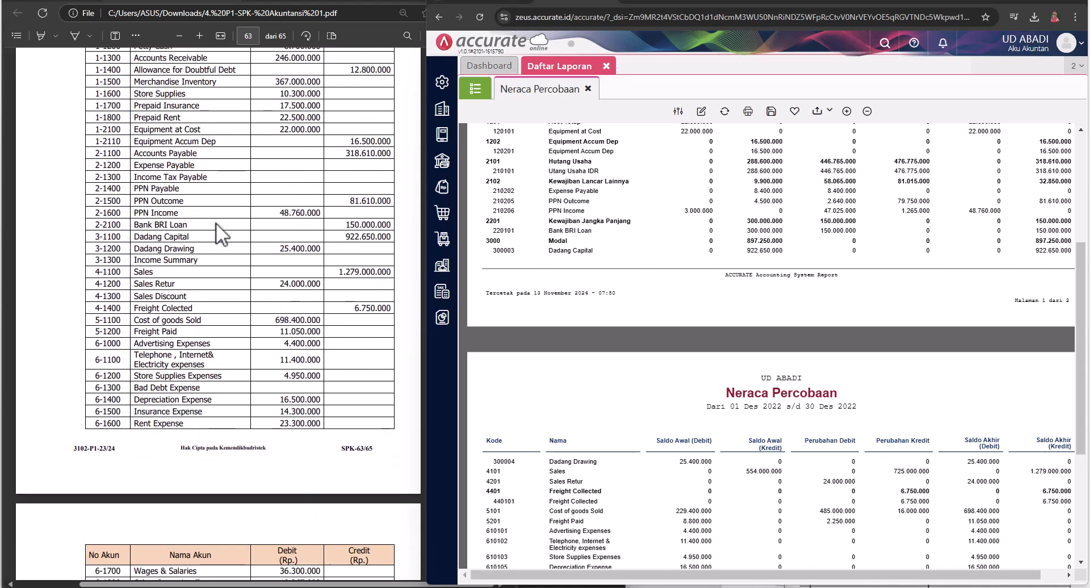
scroll(216, 222, down, 5)
scroll(216, 226, down, 2)
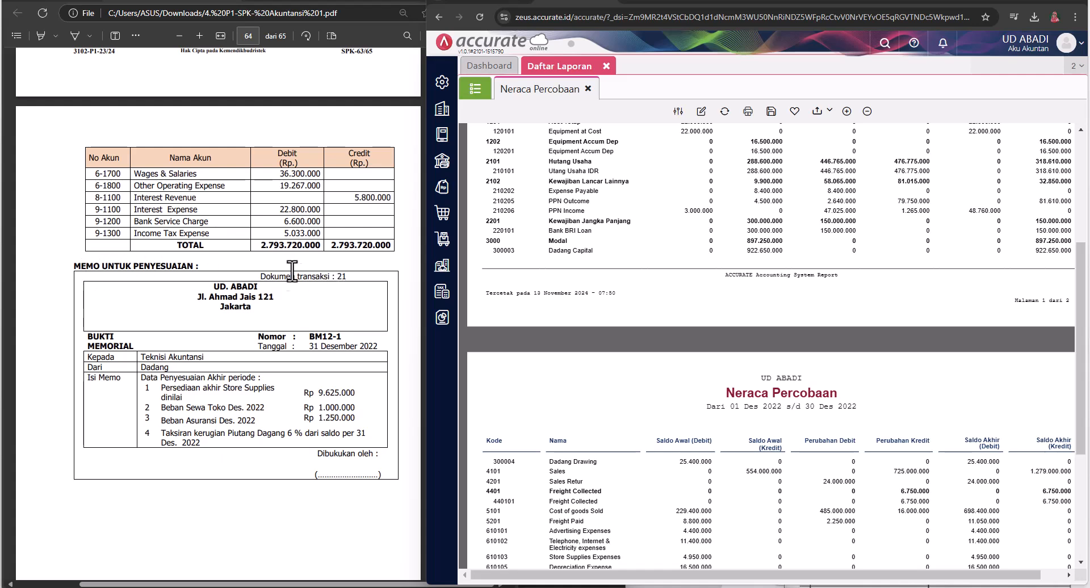
scroll(251, 276, up, 5)
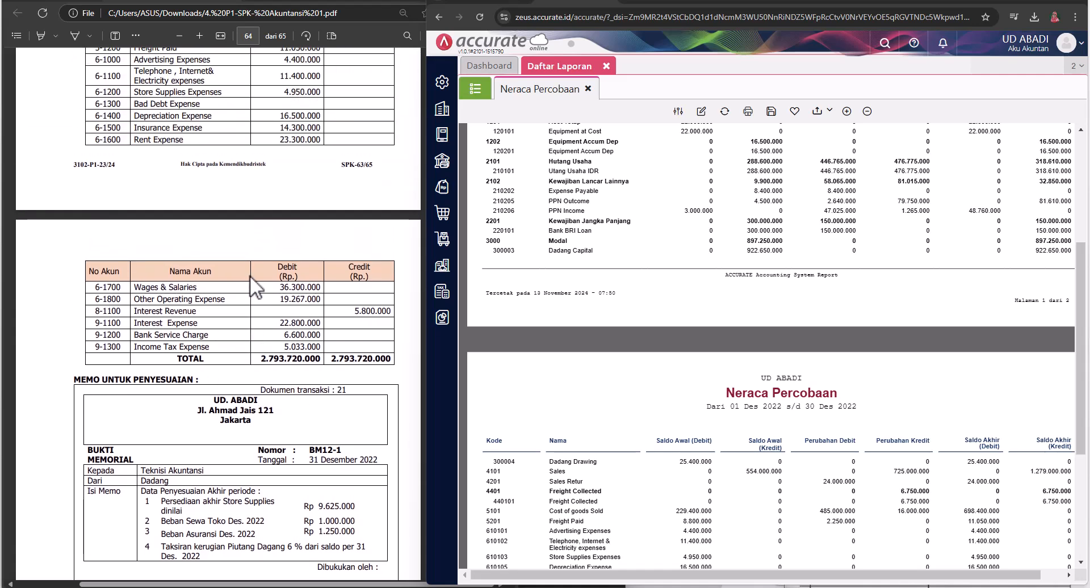
scroll(249, 275, up, 1)
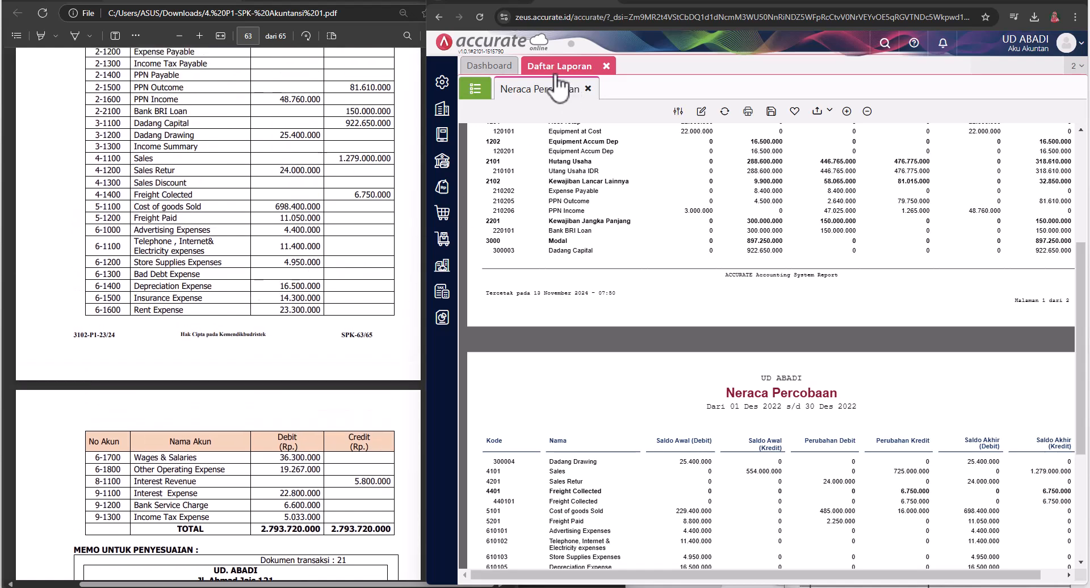
- Compare the account balances in the Neraca Percobaan report with the PDF's trial balance per 31 Desember 2022
scroll(721, 200, up, 4)
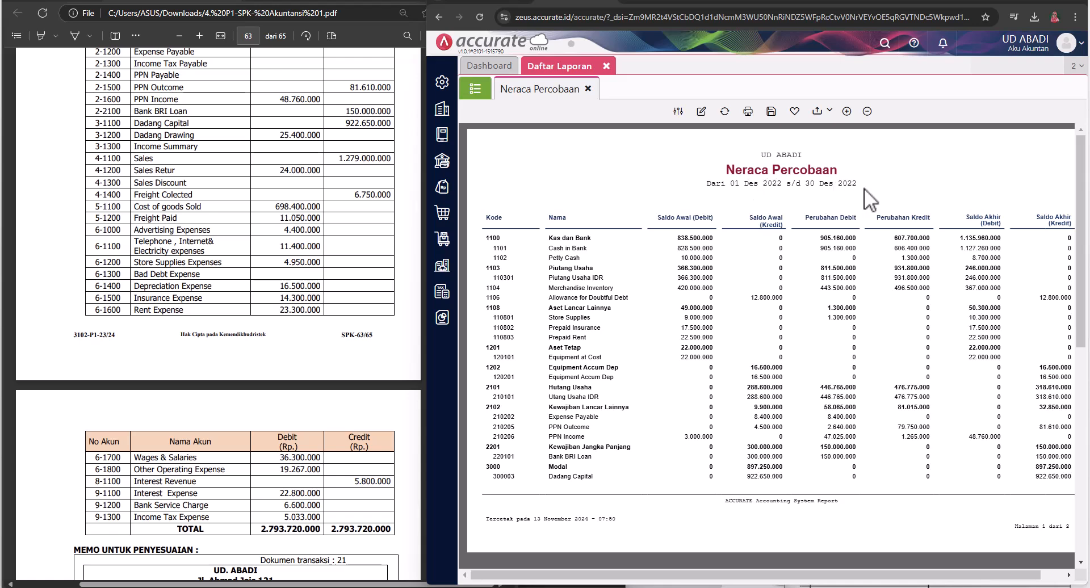
scroll(226, 230, up, 4)
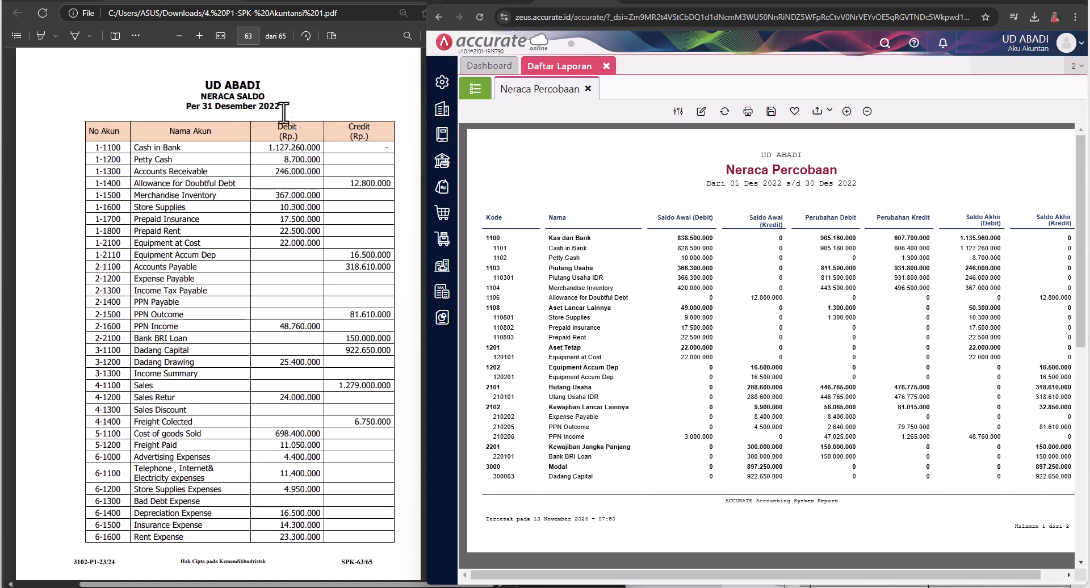
scroll(286, 265, down, 5)
scroll(286, 266, down, 2)
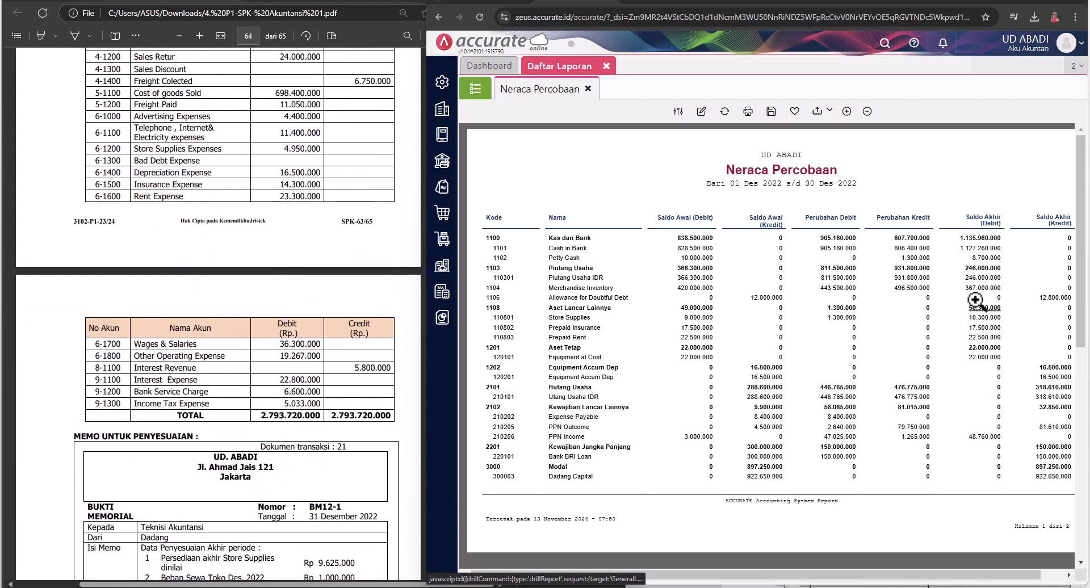
scroll(976, 298, down, 3)
scroll(975, 301, down, 5)
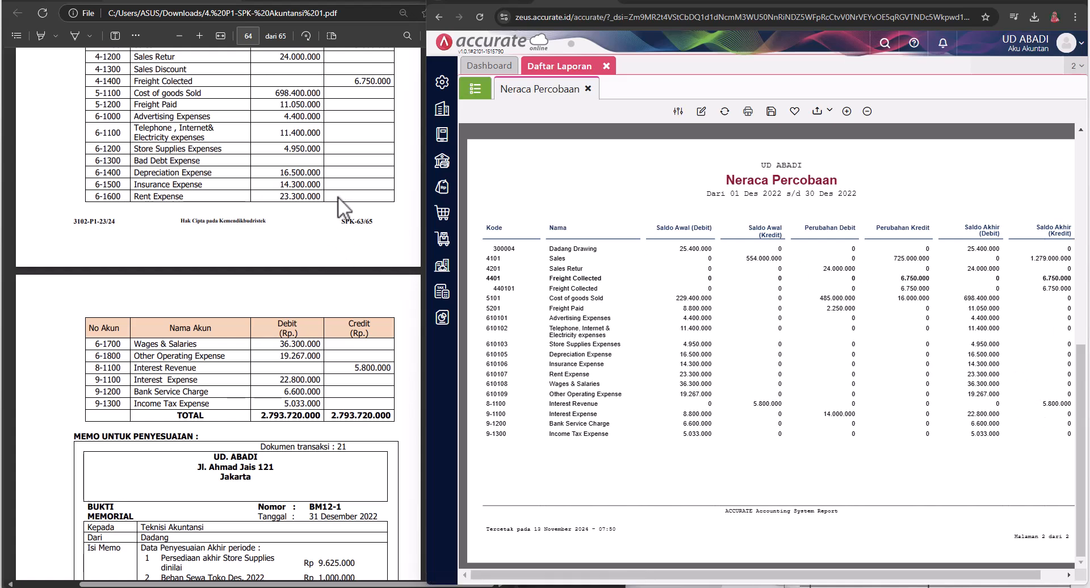
- Read the adjustment items in memo BM12-1 and check the related account balances in the Neraca Percobaan report
scroll(338, 196, down, 3)
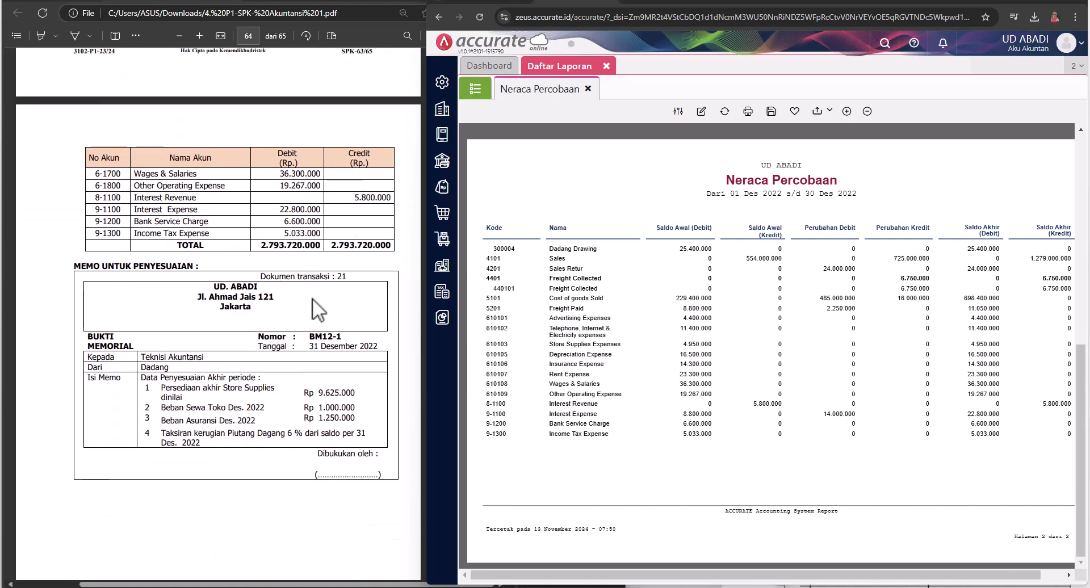
scroll(166, 396, down, 2)
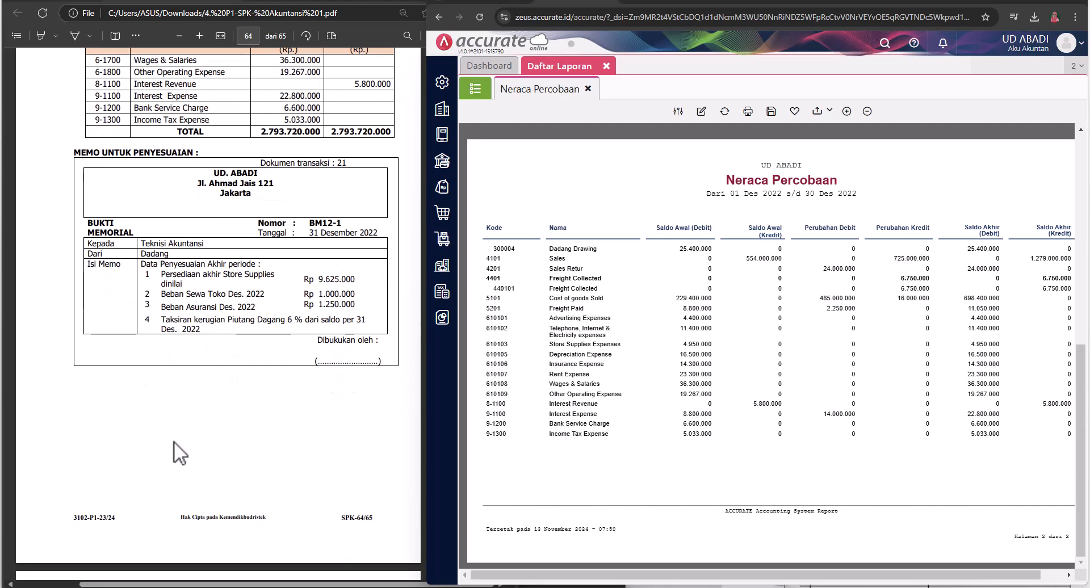
click(203, 39)
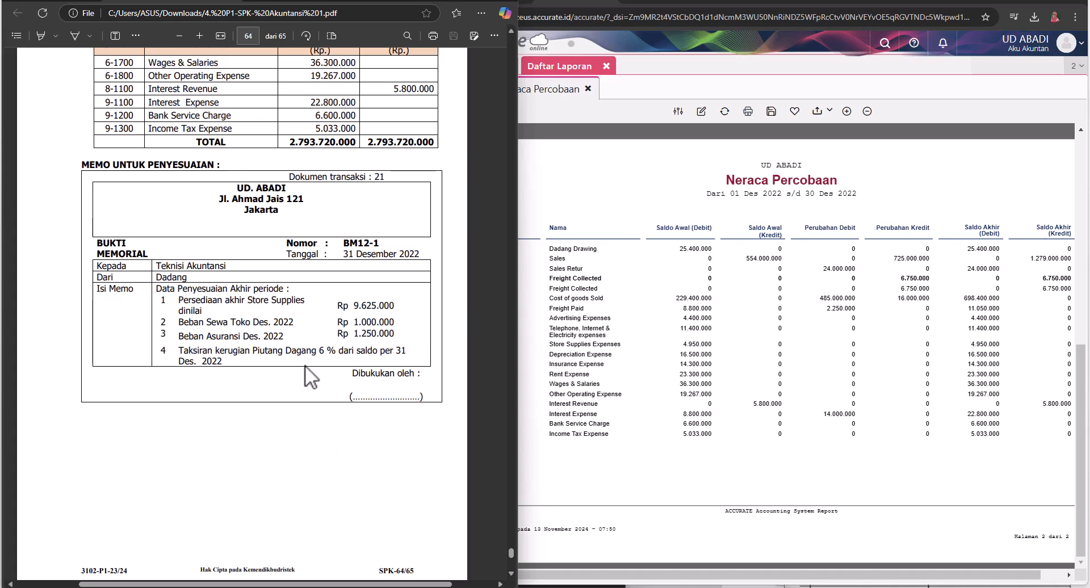
drag(277, 584, 304, 583)
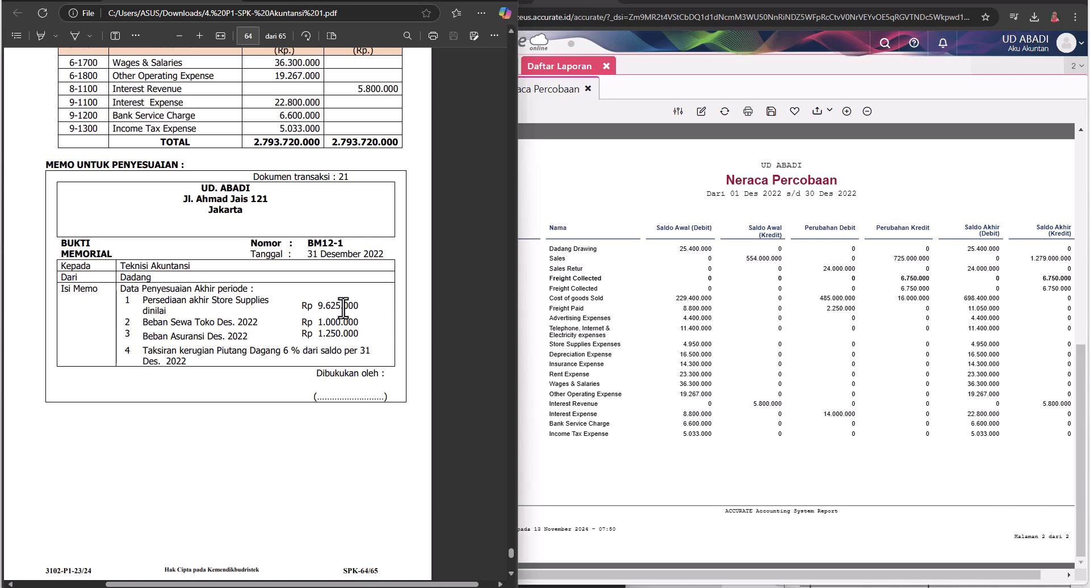
click(549, 239)
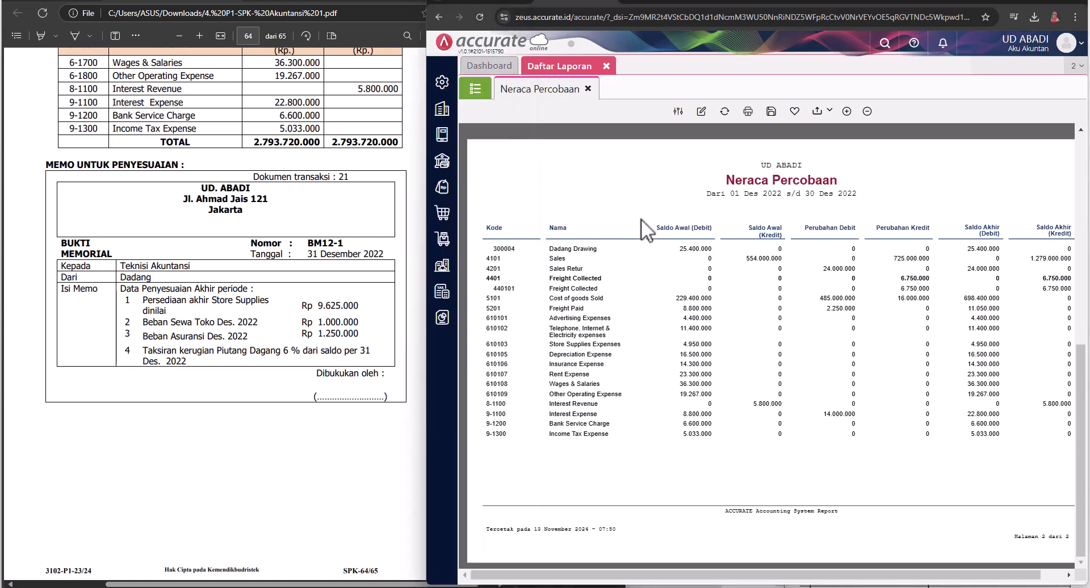
scroll(640, 220, up, 5)
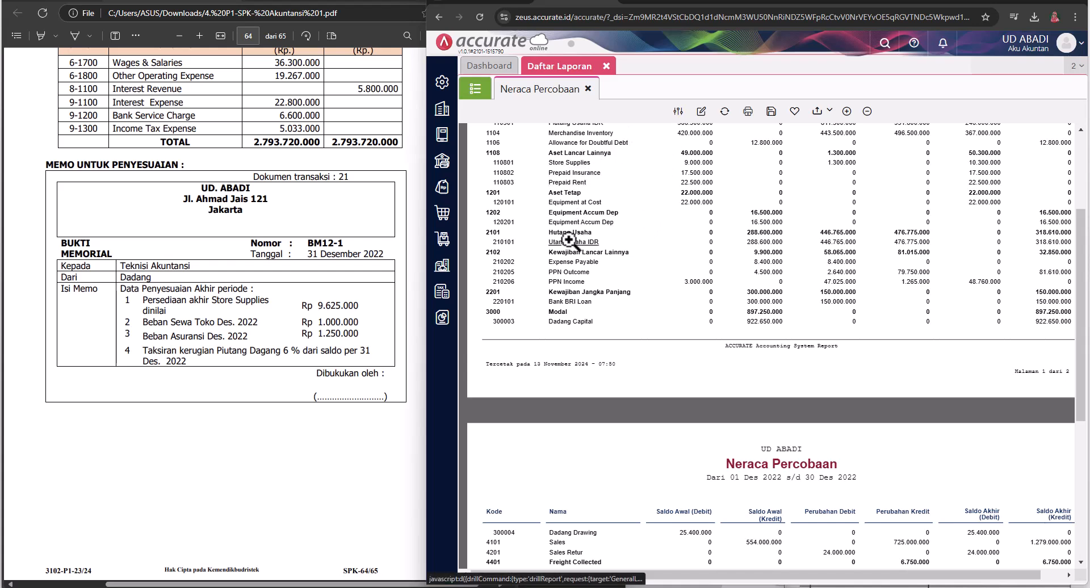
scroll(601, 171, up, 1)
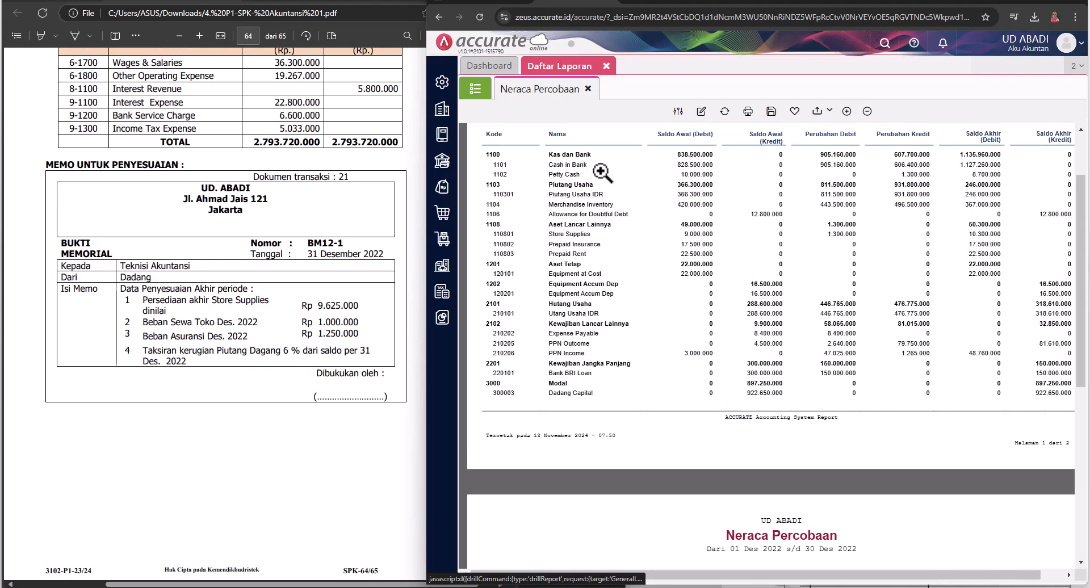
scroll(601, 171, down, 1)
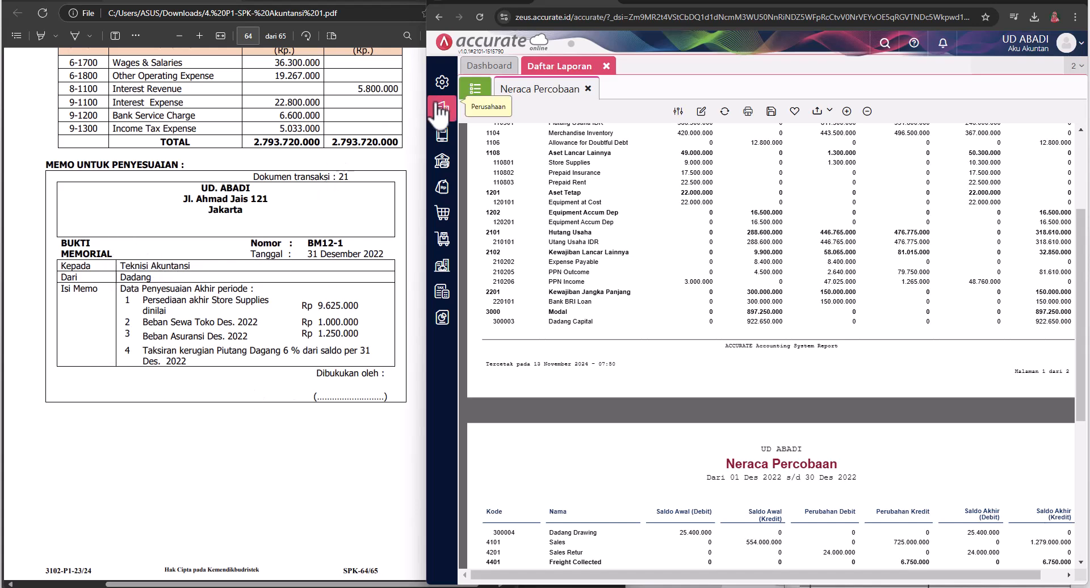
- Start a new general journal (Jurnal Umum) entry dated 31/12/2022 with the Jurnal Umum numbering type
click(450, 142)
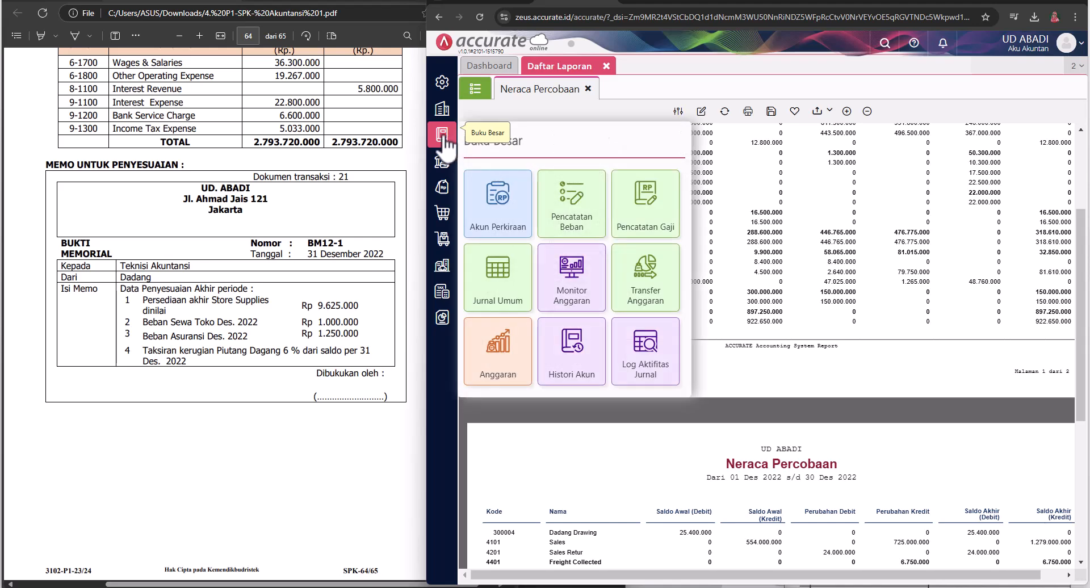
click(507, 299)
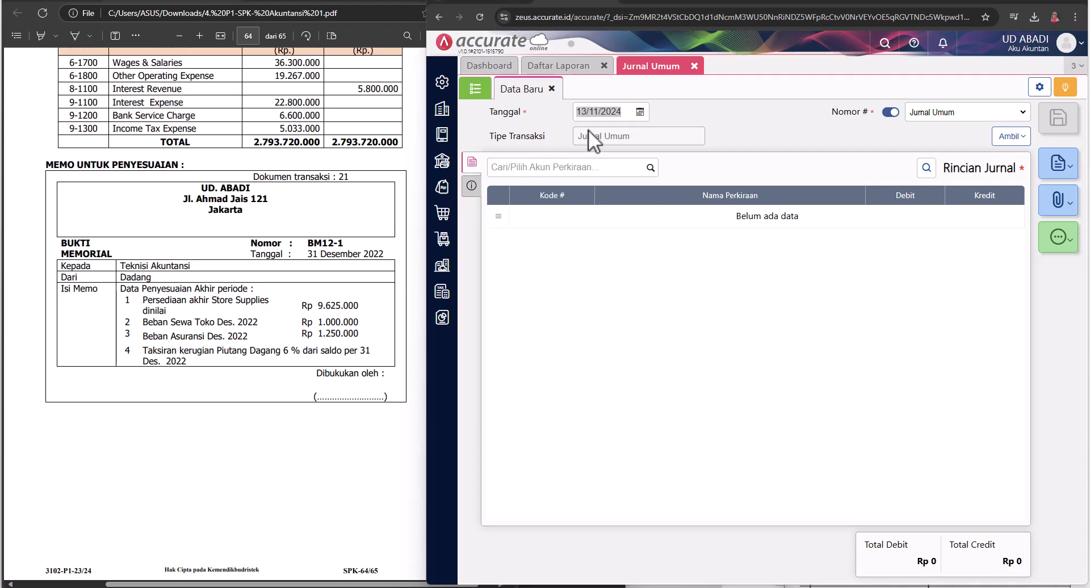
click(626, 114)
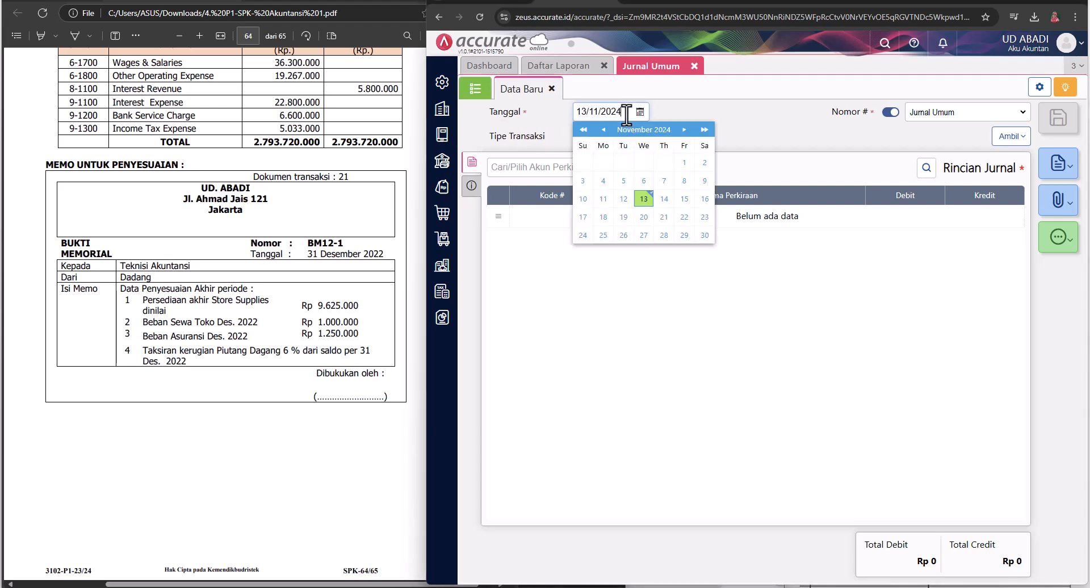
drag(626, 111, 553, 112)
text(3)
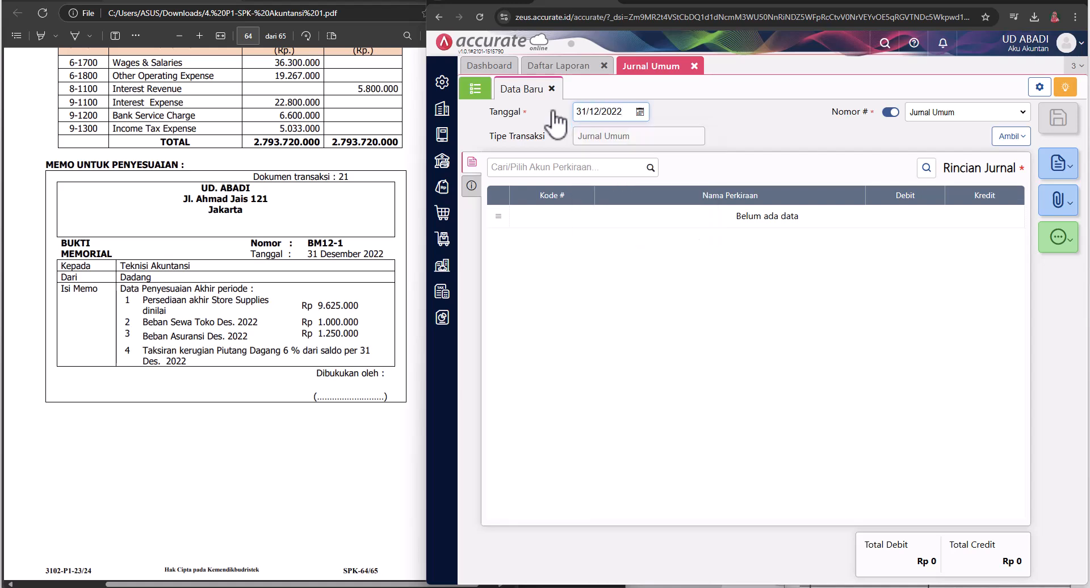
key(Tab)
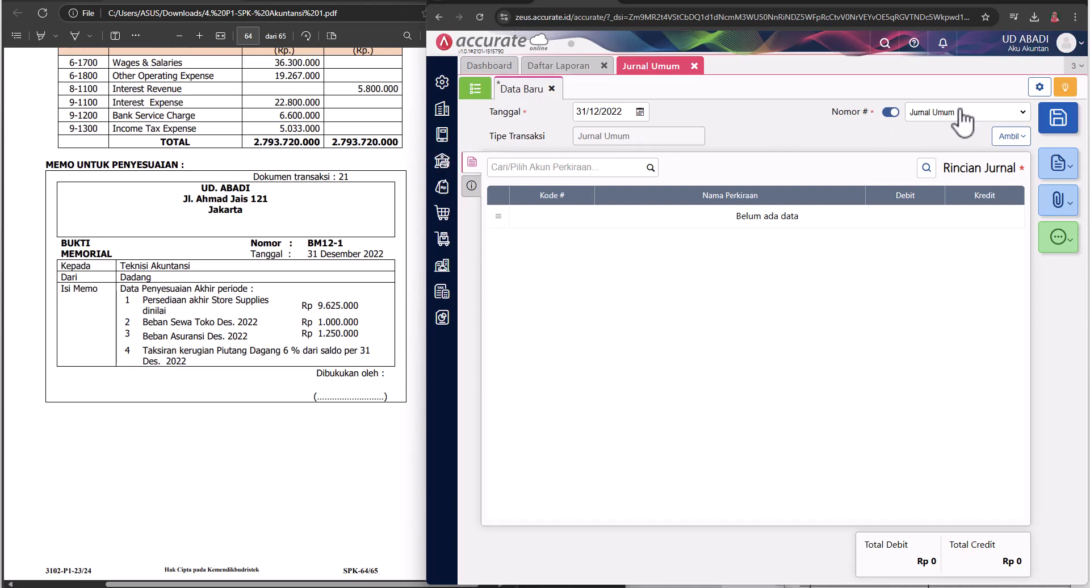
click(1005, 112)
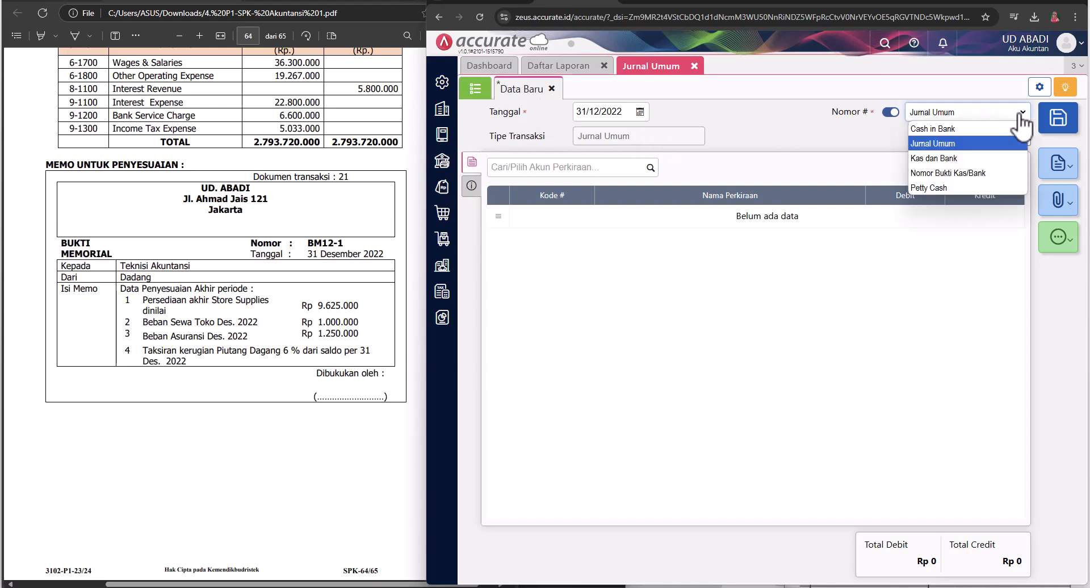
click(942, 143)
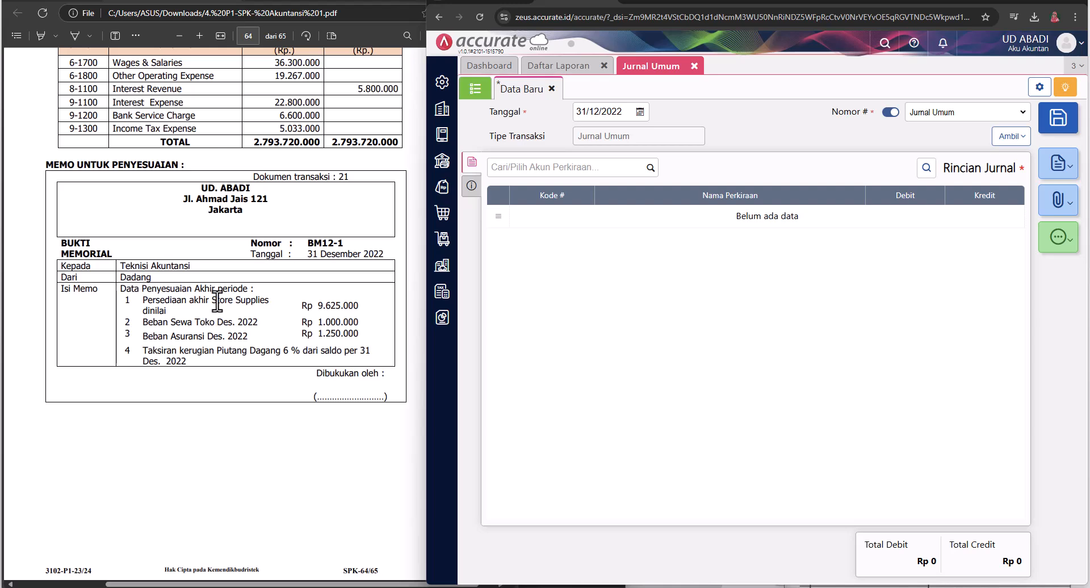
- Select the Store Supplies Expenses account (610103) for the journal, and close its account details without entering an amount
click(651, 168)
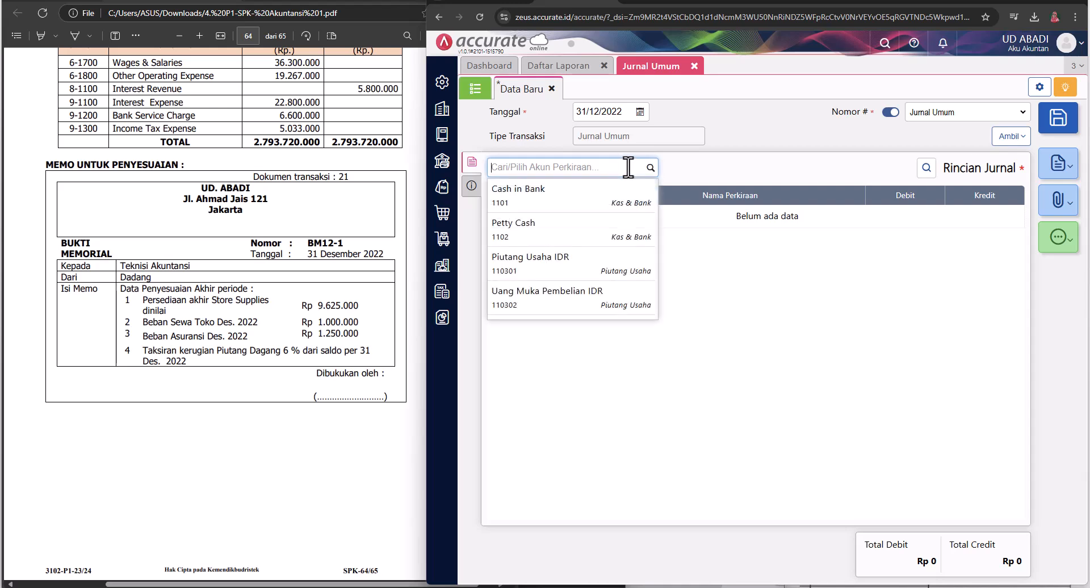
scroll(568, 238, down, 10)
scroll(606, 241, down, 10)
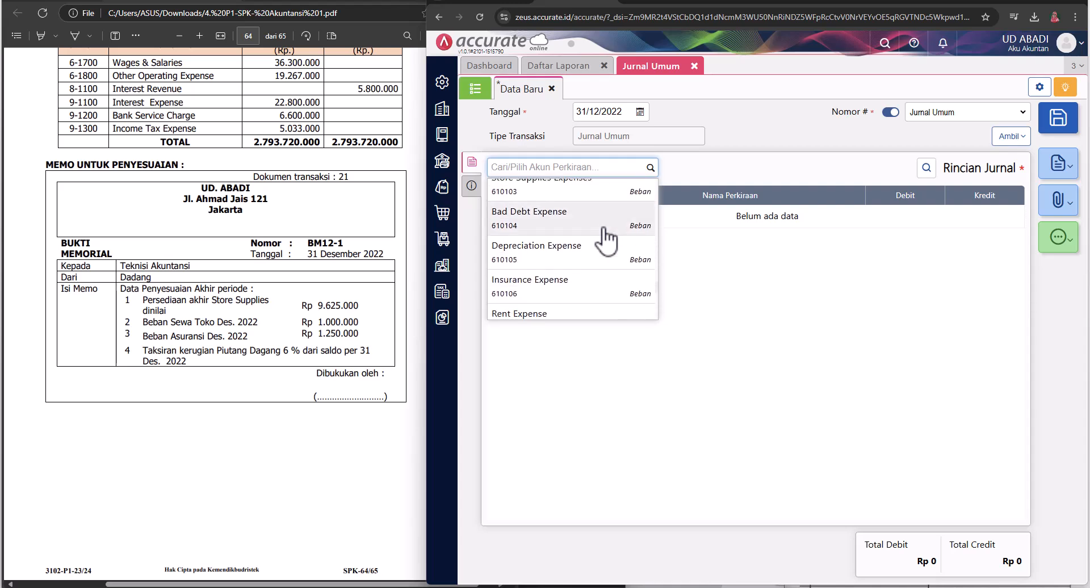
scroll(585, 273, down, 4)
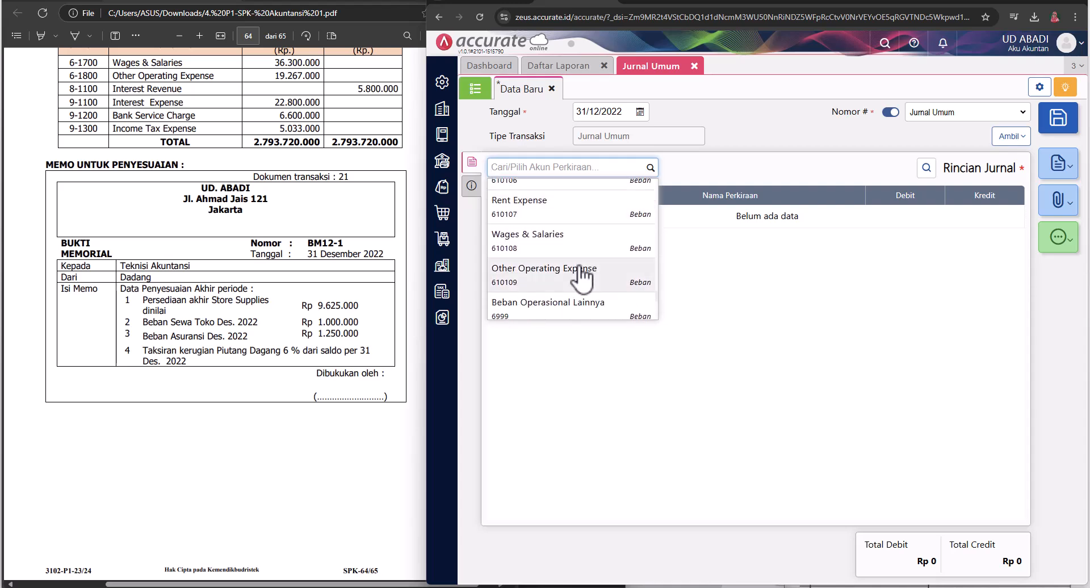
scroll(580, 275, up, 5)
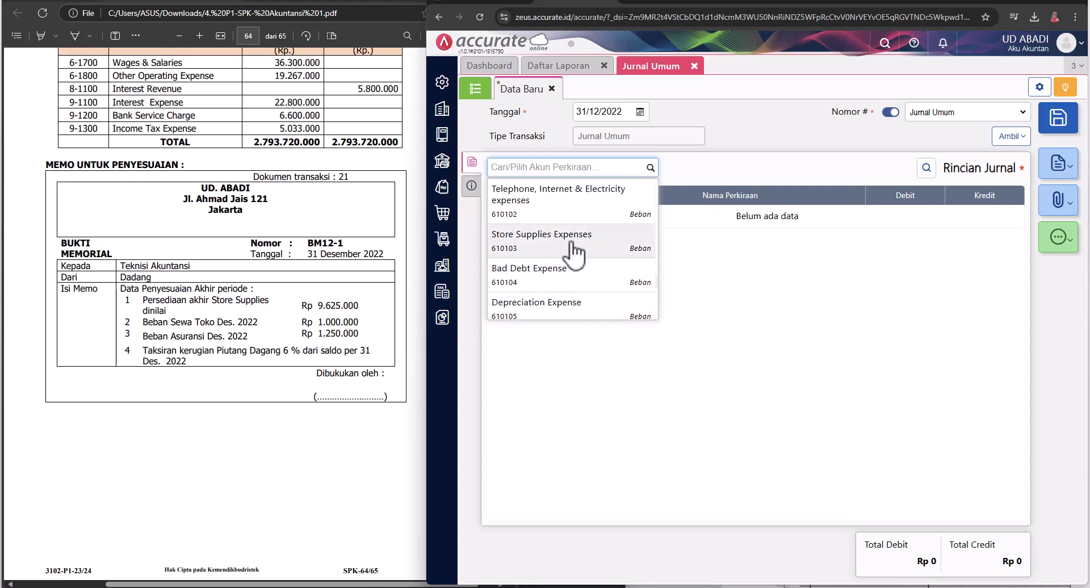
click(570, 239)
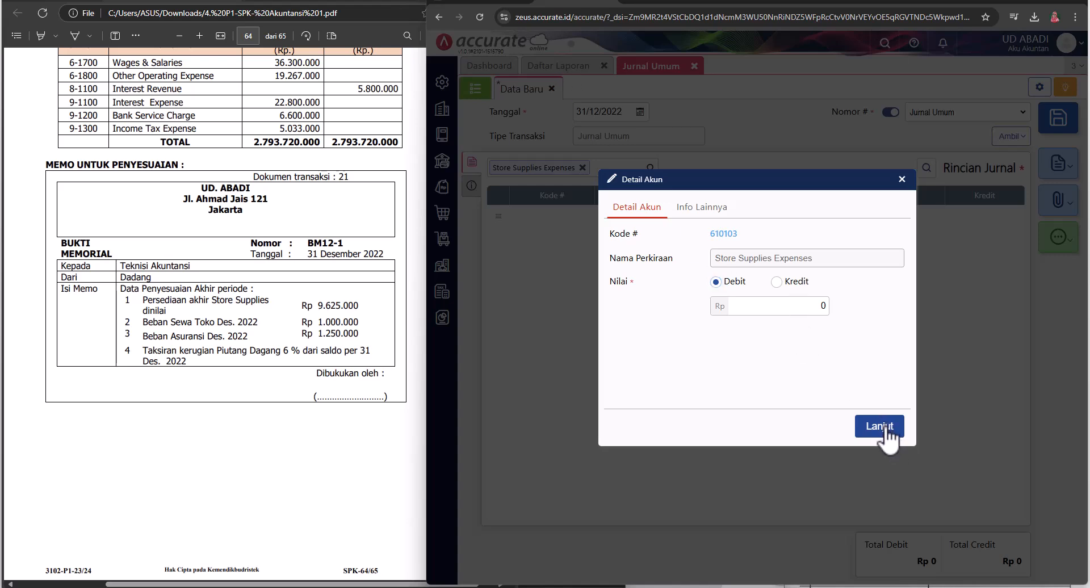
click(901, 179)
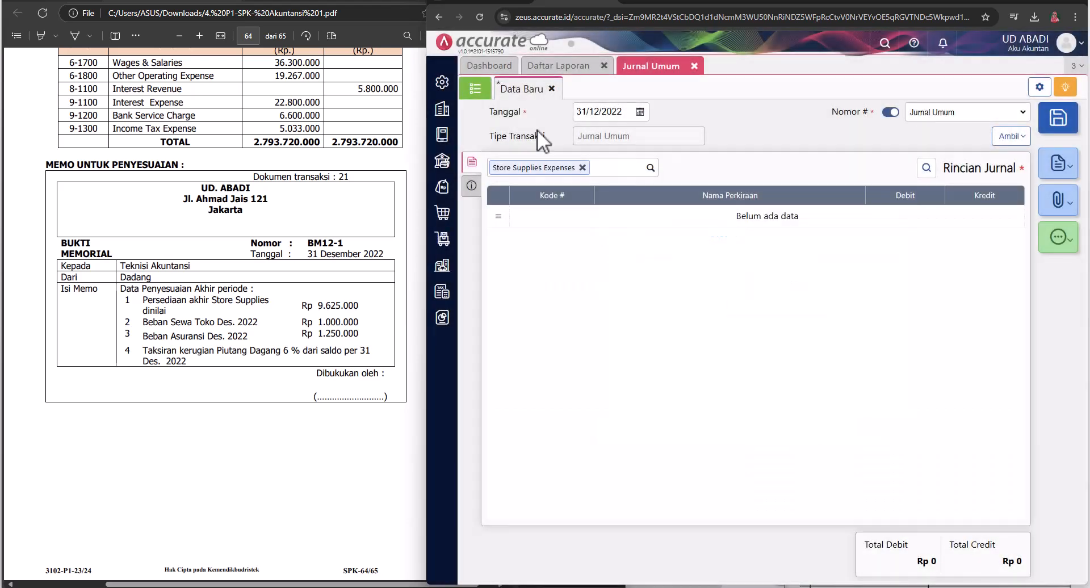
- Calculate the store supplies used by subtracting the memo's ending inventory of 9.625.000 from the Neraca Percobaan balance of 10.300.000 in the calculator
click(558, 68)
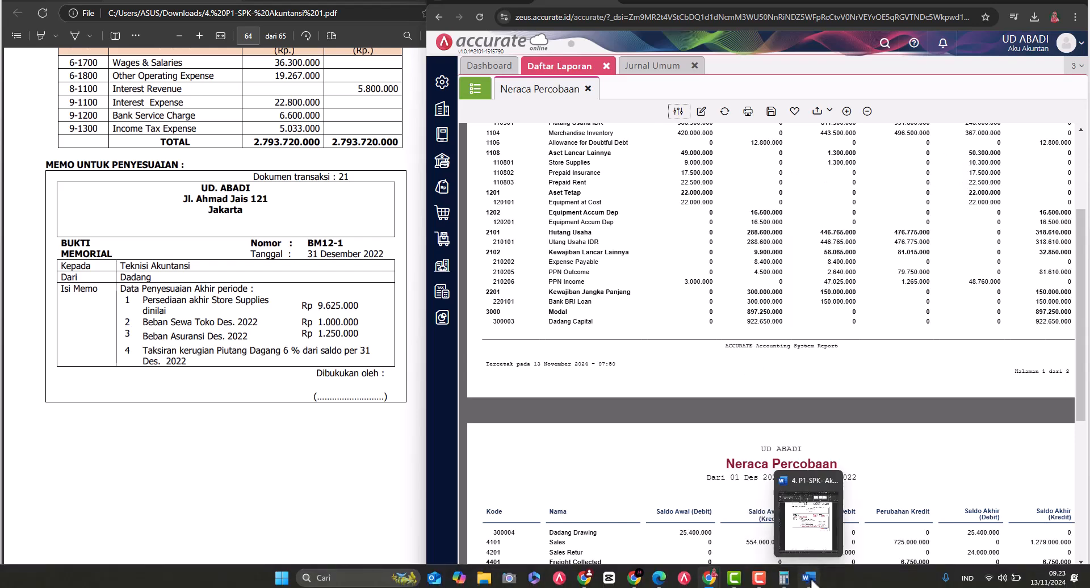
click(807, 578)
click(783, 577)
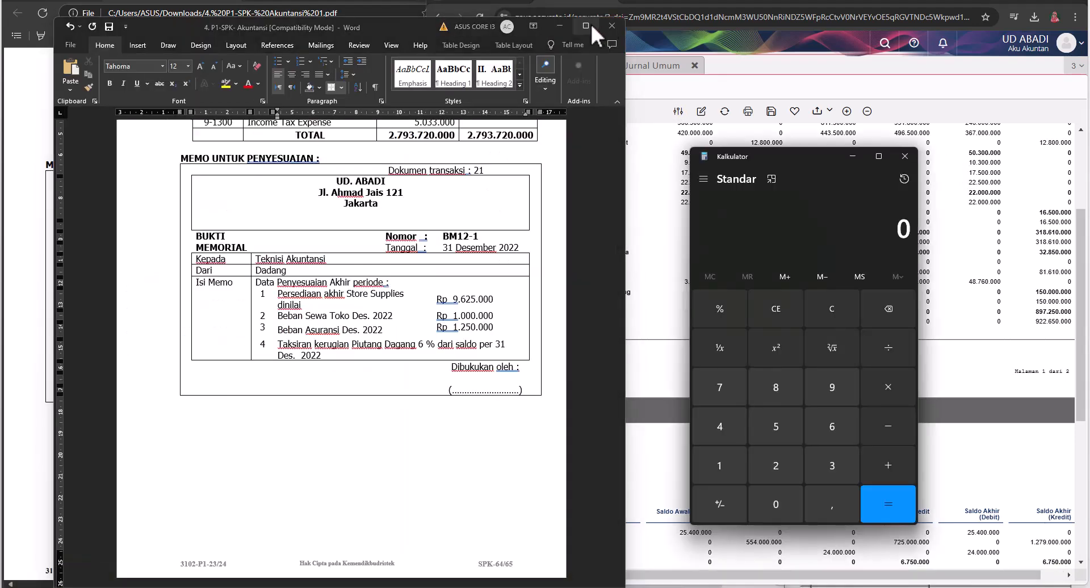
click(562, 24)
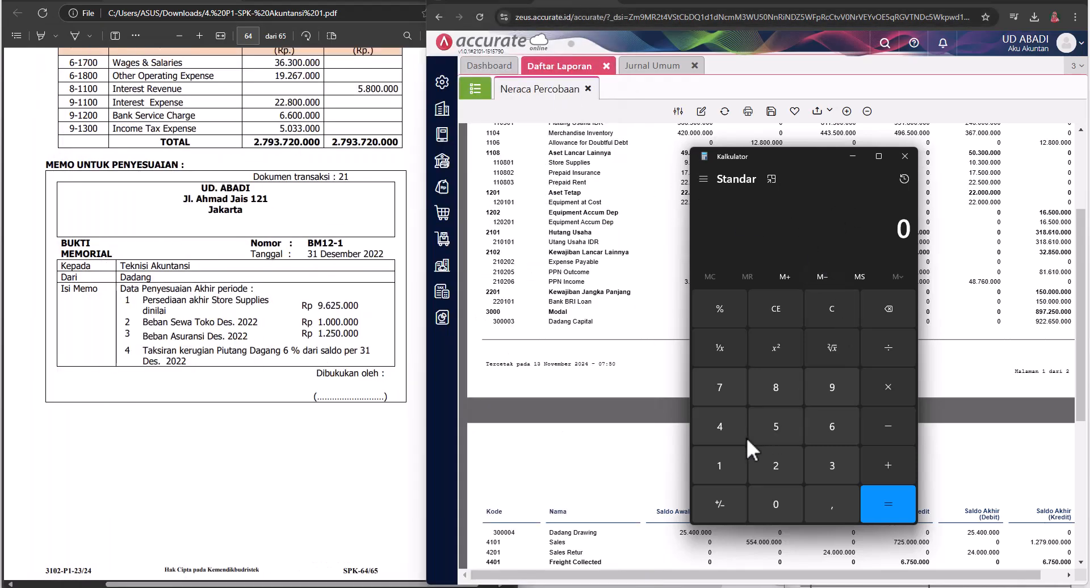
click(719, 463)
click(775, 498)
text(30000)
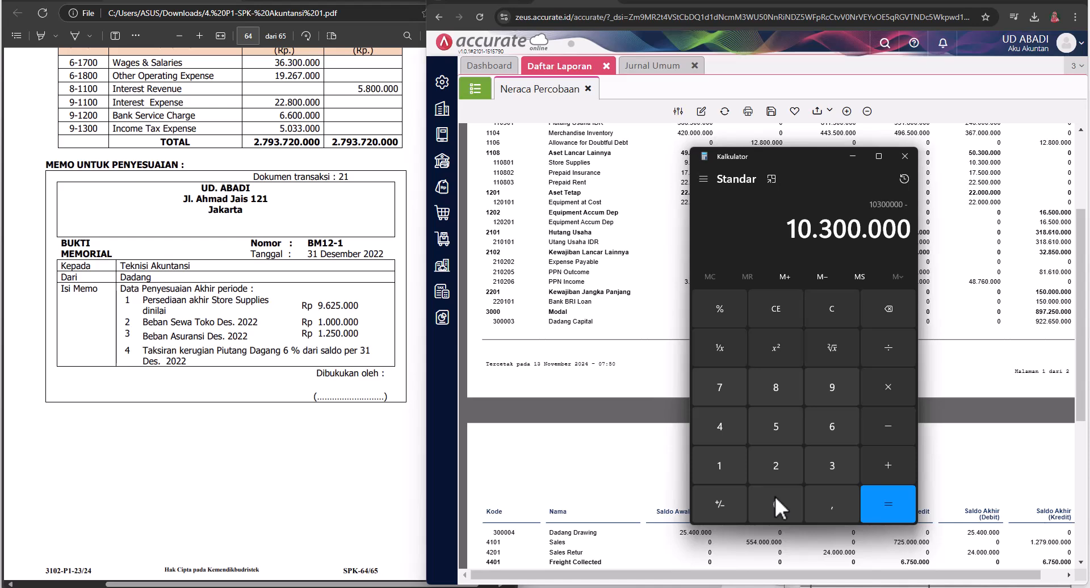
text(9.625.)
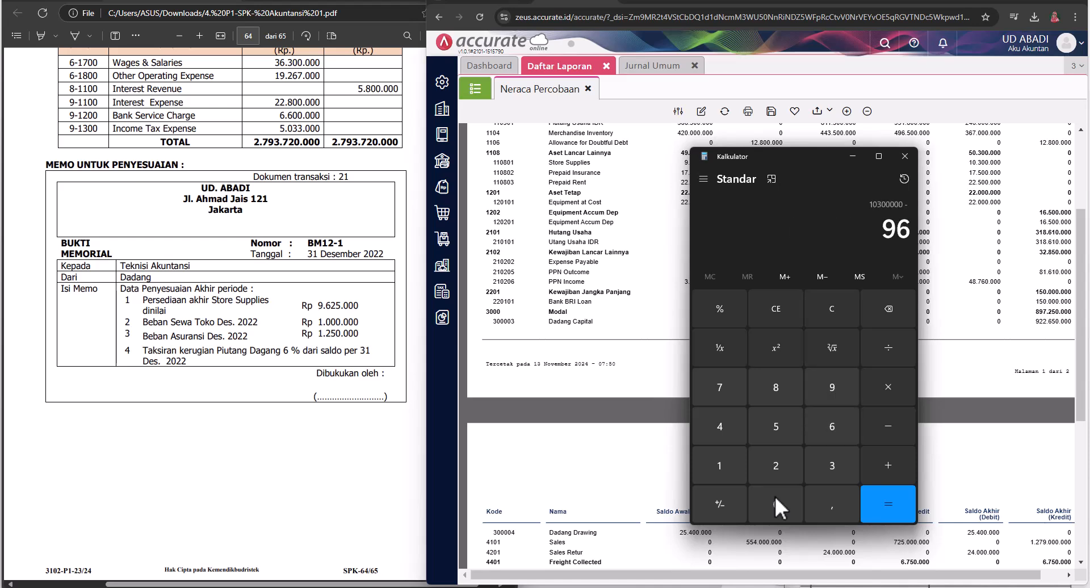
text(000)
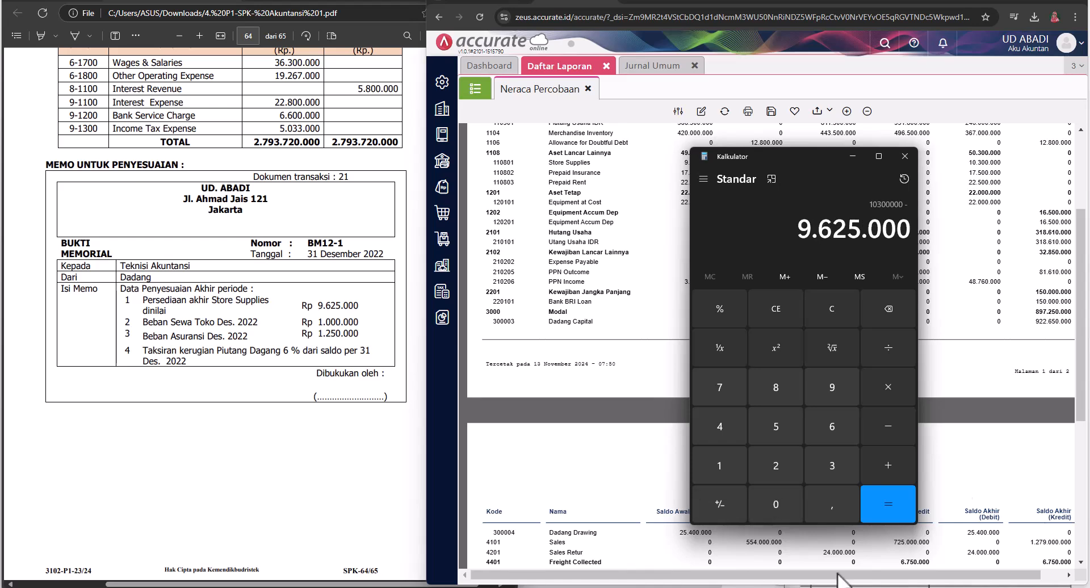
click(888, 504)
drag(808, 157, 332, 199)
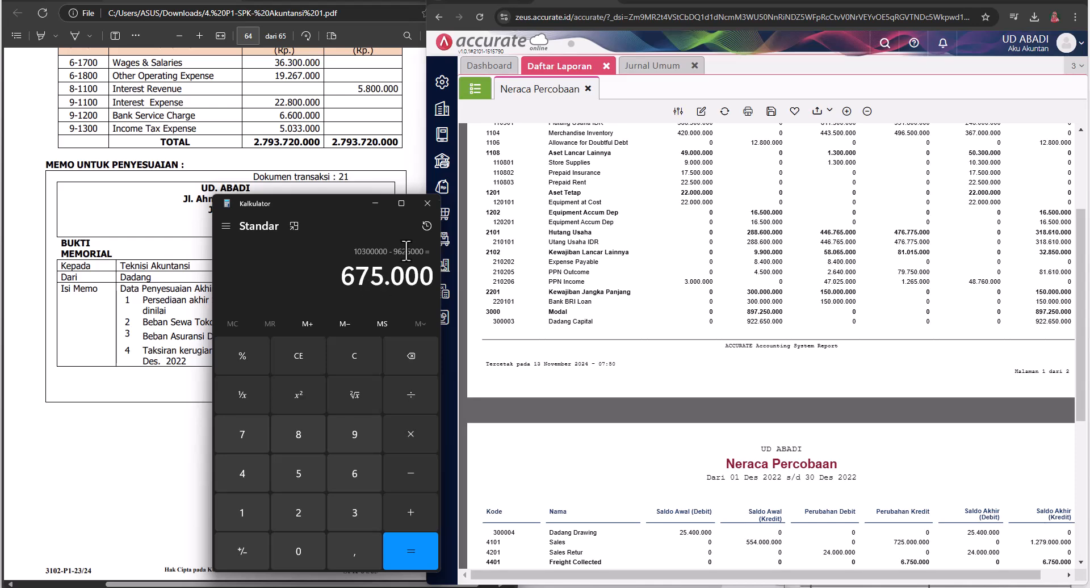
- Add the Store Supplies Expenses account (610103) to the Jurnal Umum entry with a debit of Rp 675.000
click(653, 66)
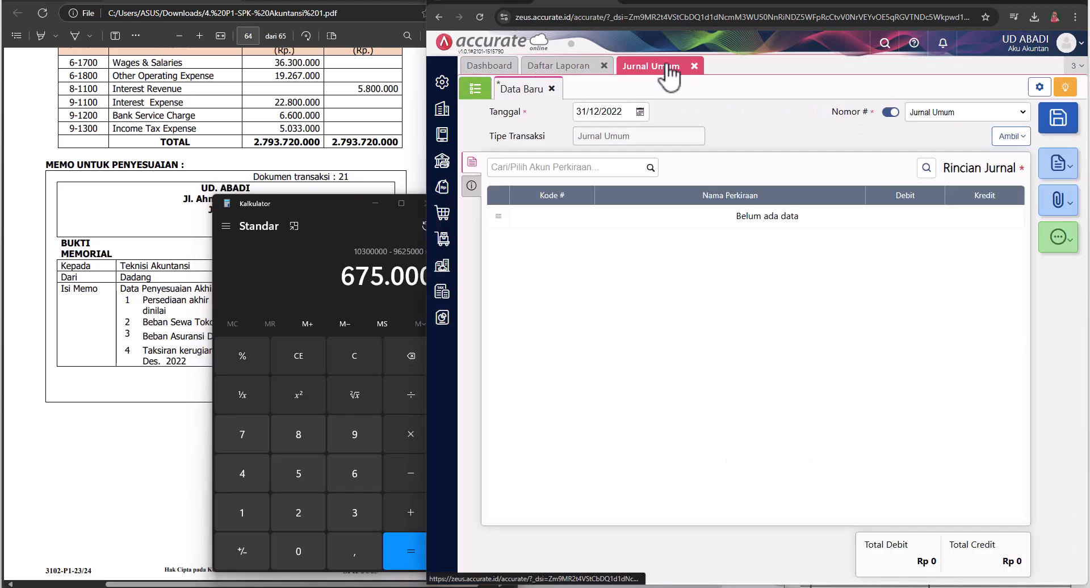
click(651, 169)
text(supl)
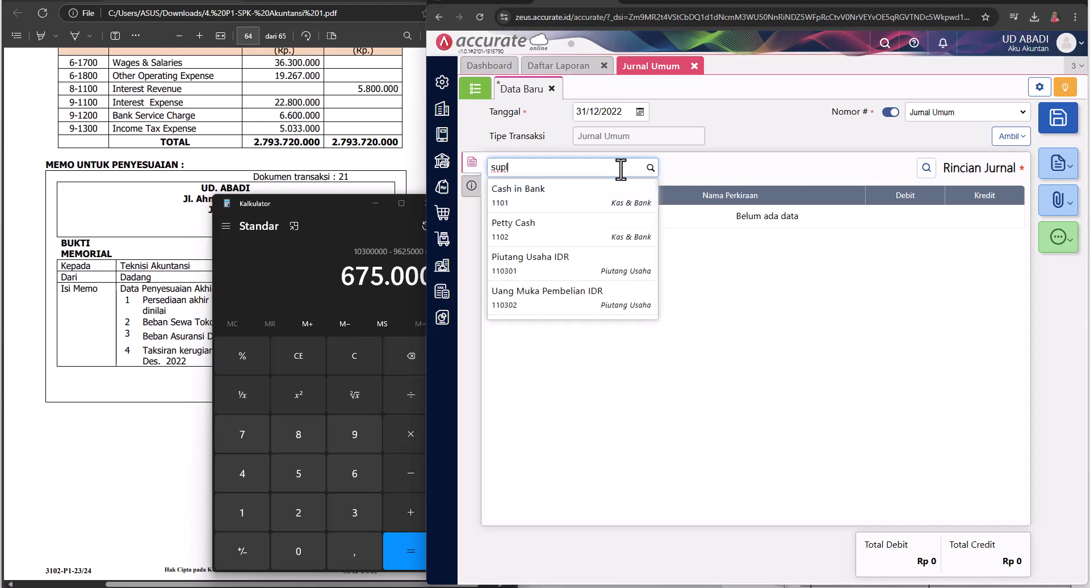
key(BackSpace)
text(p)
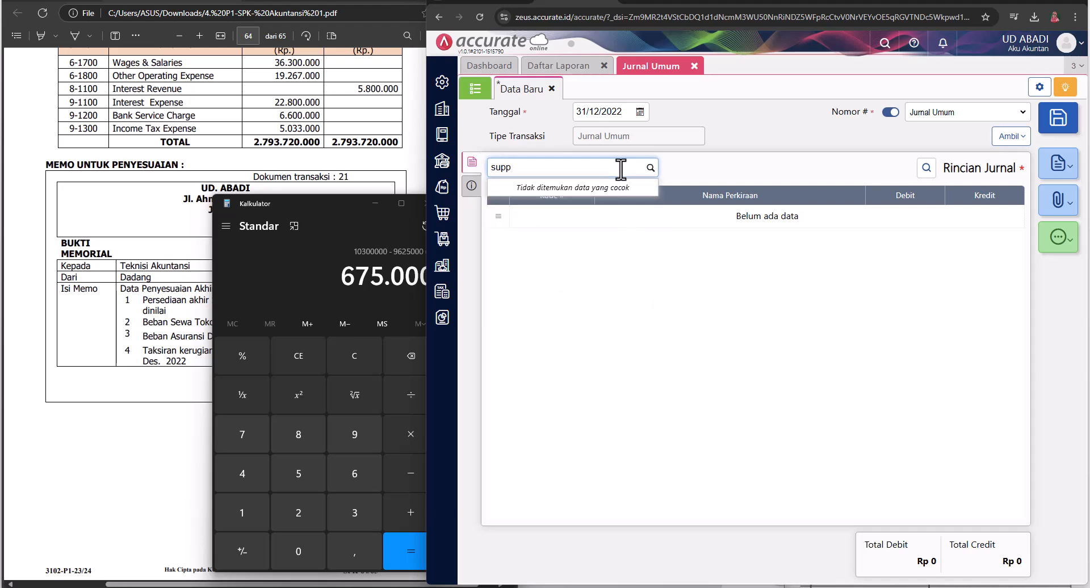
key(BackSpace)
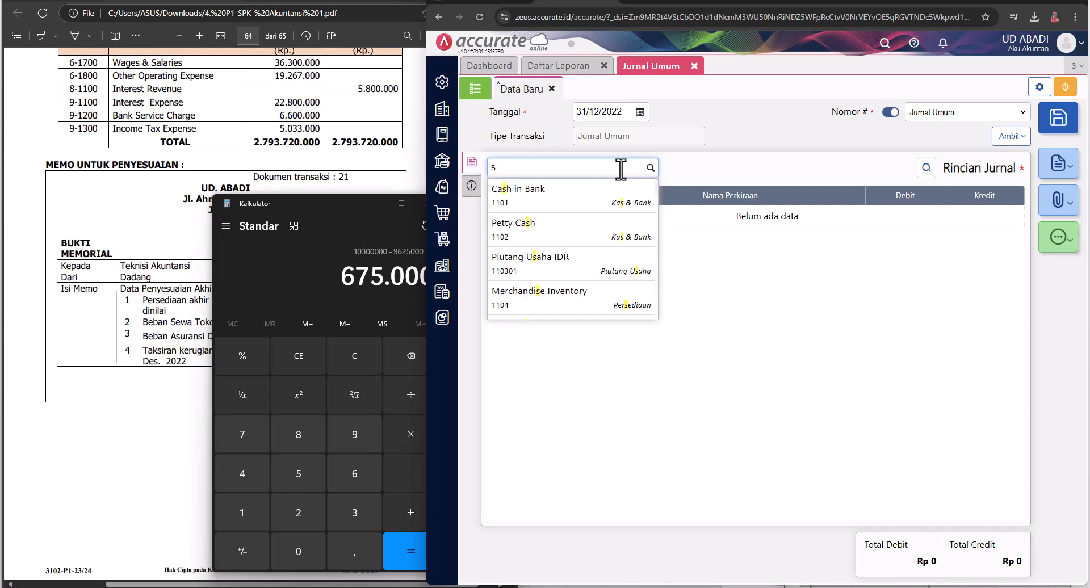
click(563, 224)
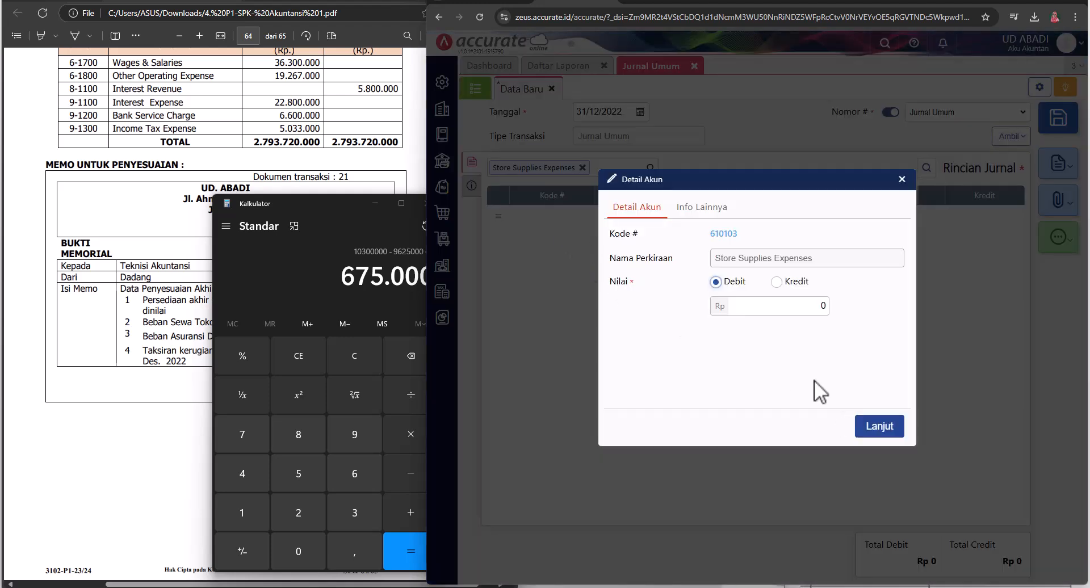
click(784, 311)
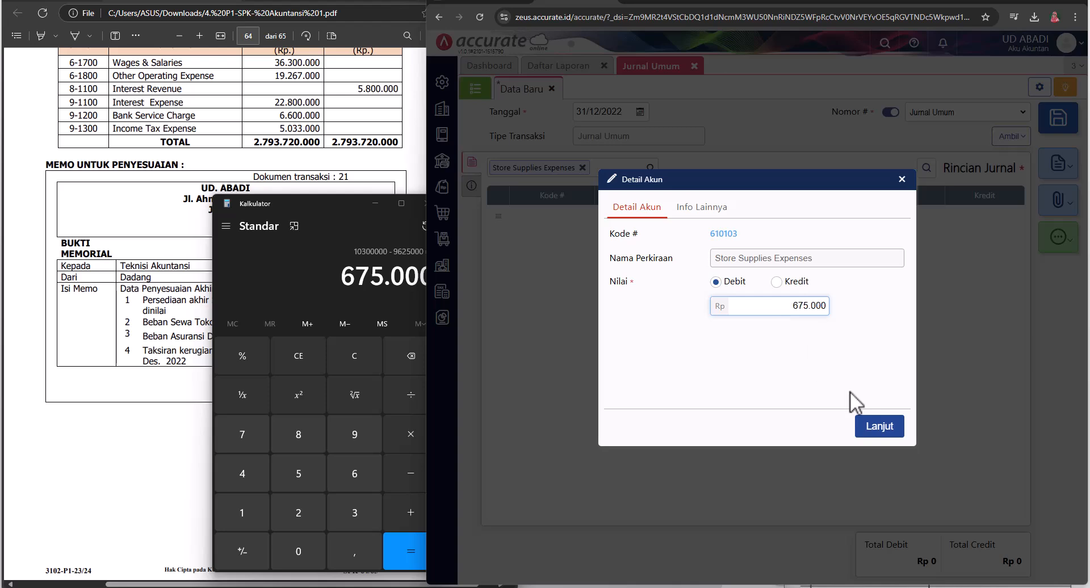
click(884, 430)
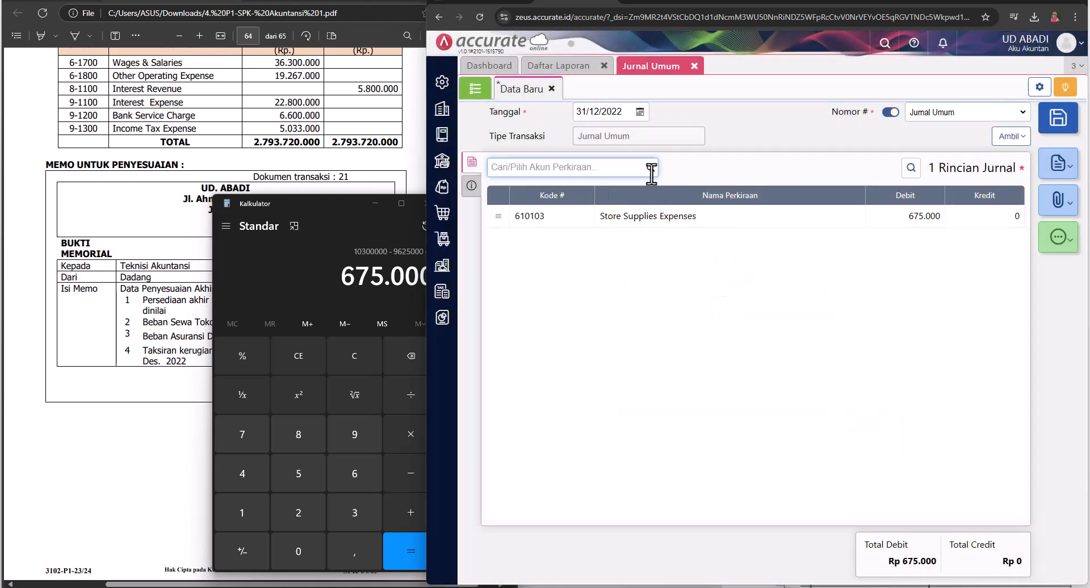
- Add the Store Supplies account (110801) to the journal with a credit of Rp 675.000
text(s)
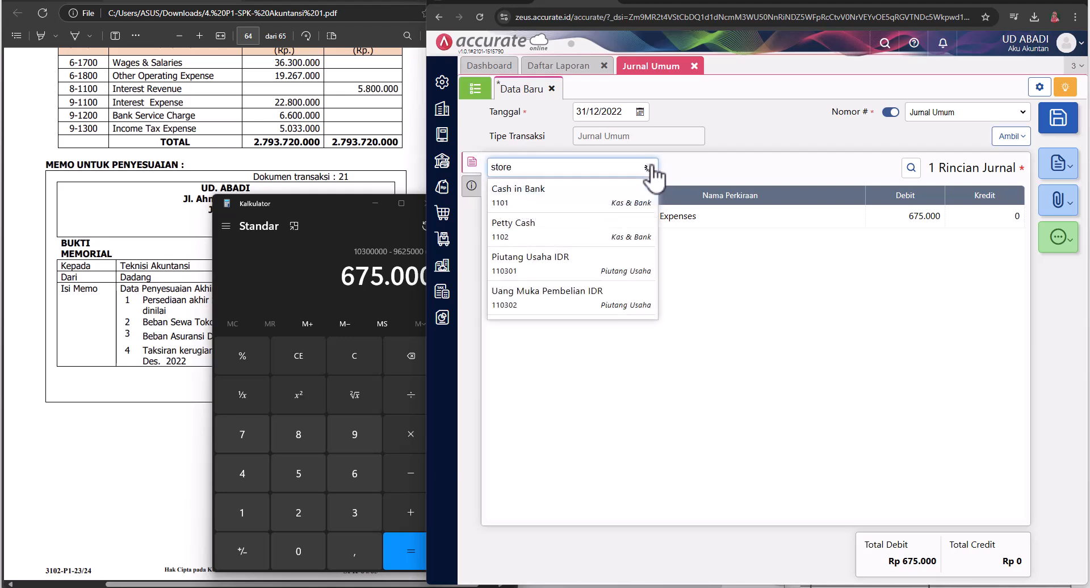
text(tore)
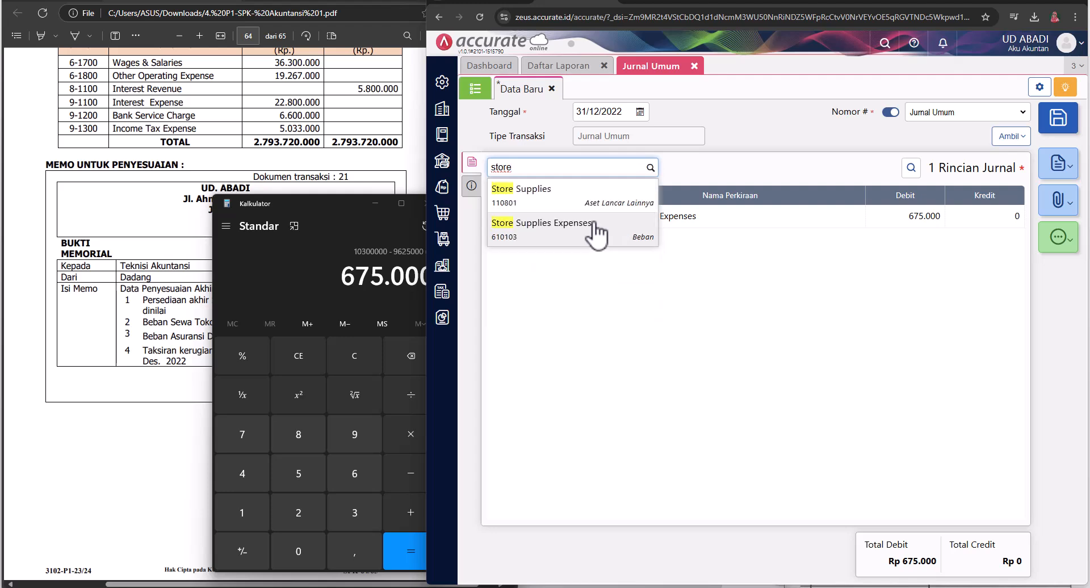
key(Return)
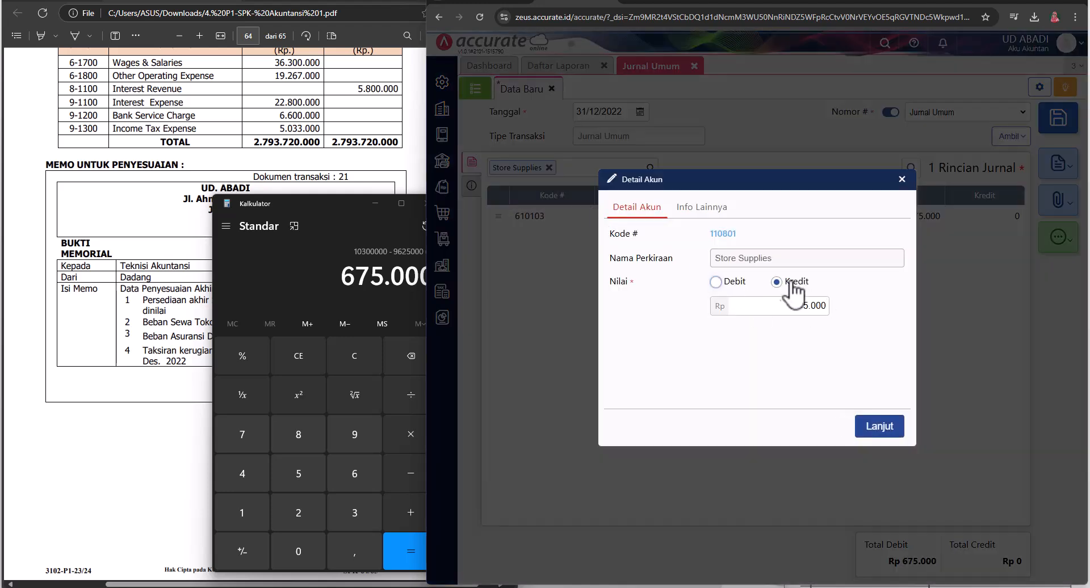
click(881, 429)
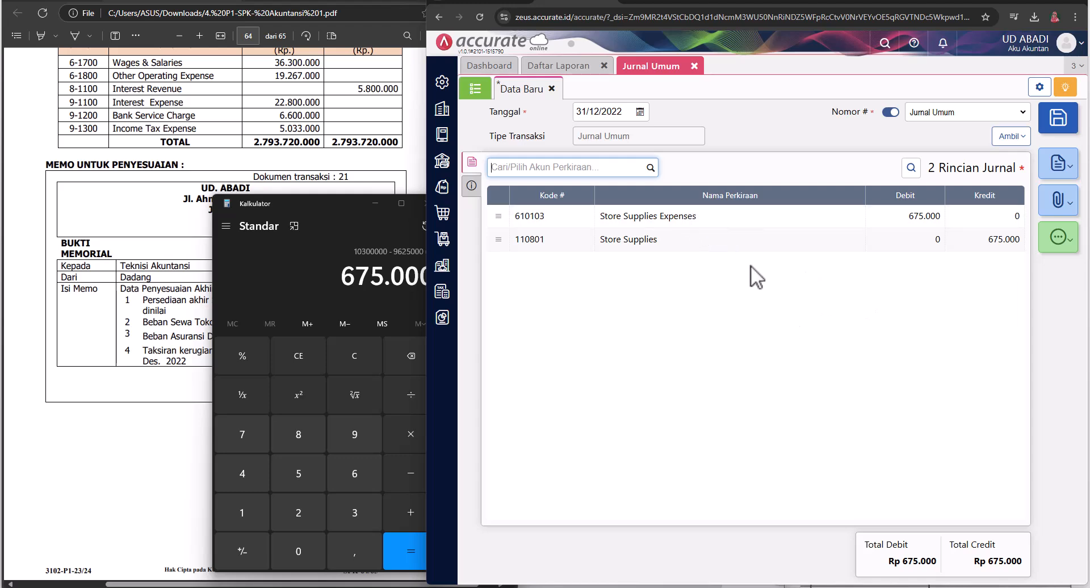
- Add the Rent Expense account (610107) to the journal with a debit of Rp 1.000.000 for memo item 2, Beban Sewa Toko
drag(335, 206, 554, 360)
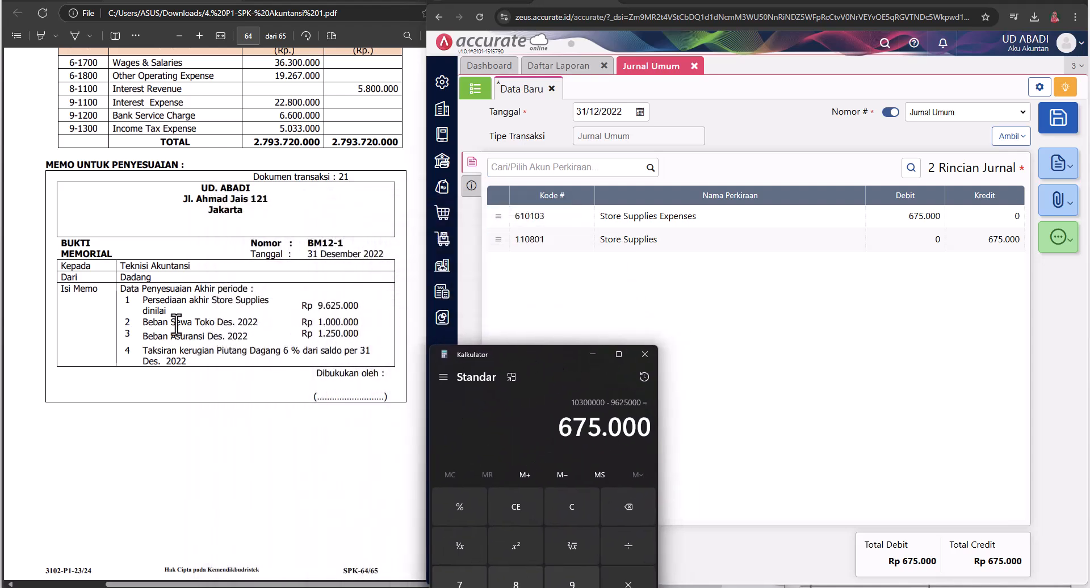
drag(181, 322, 207, 321)
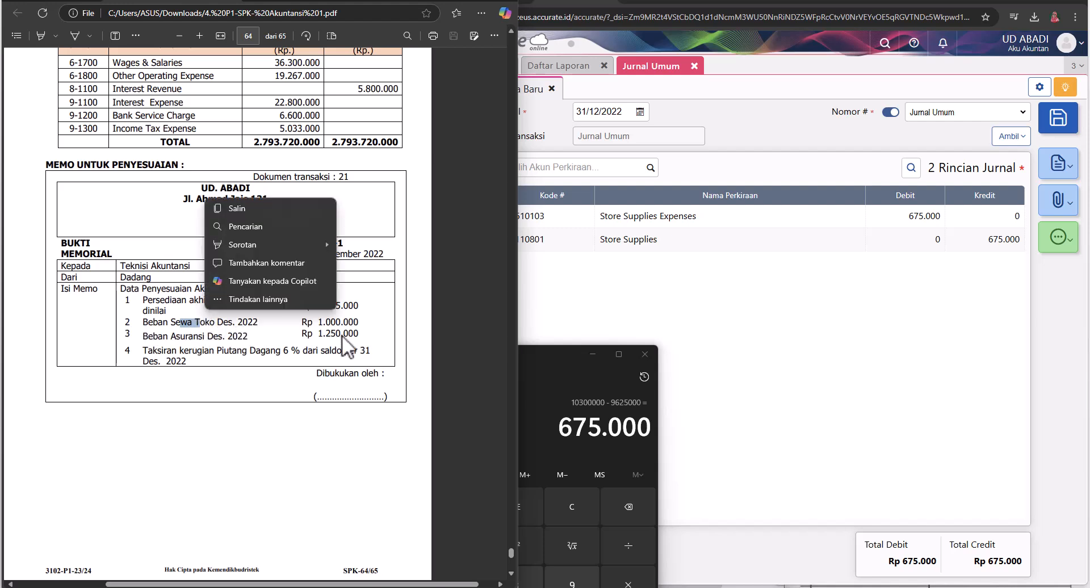
click(390, 304)
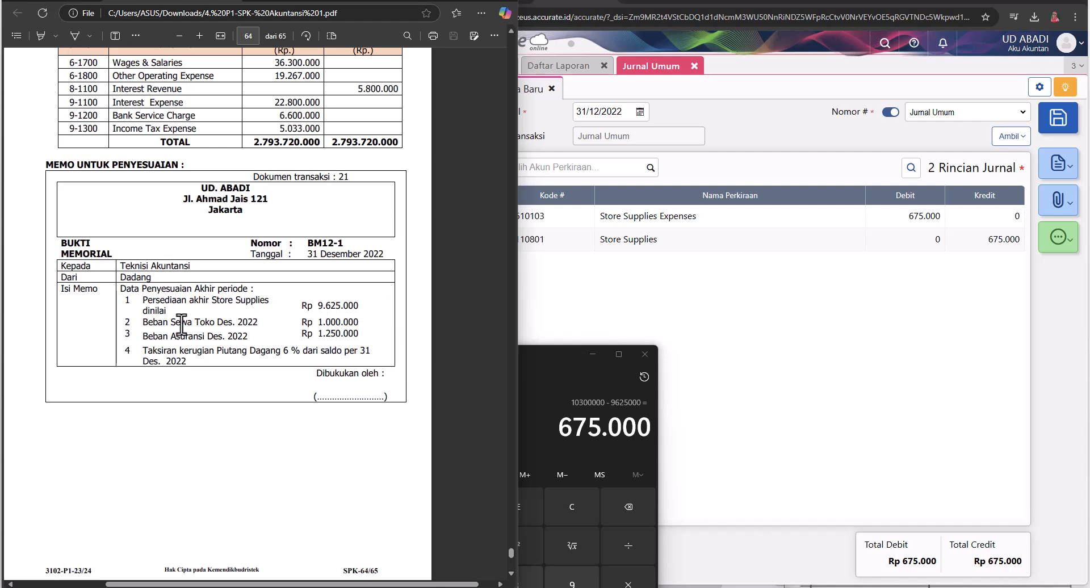
click(679, 261)
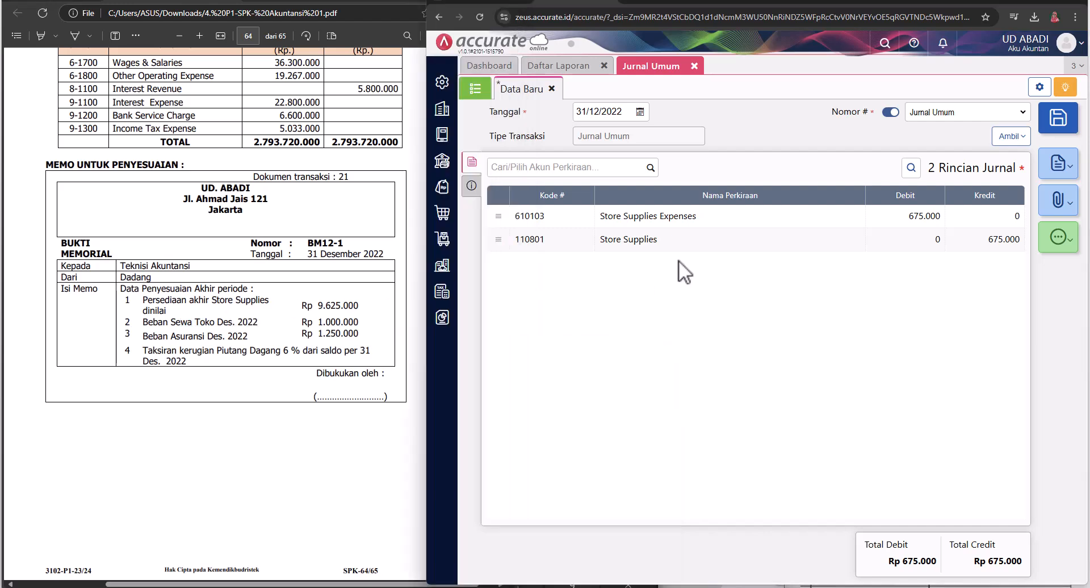
click(652, 166)
scroll(574, 265, down, 5)
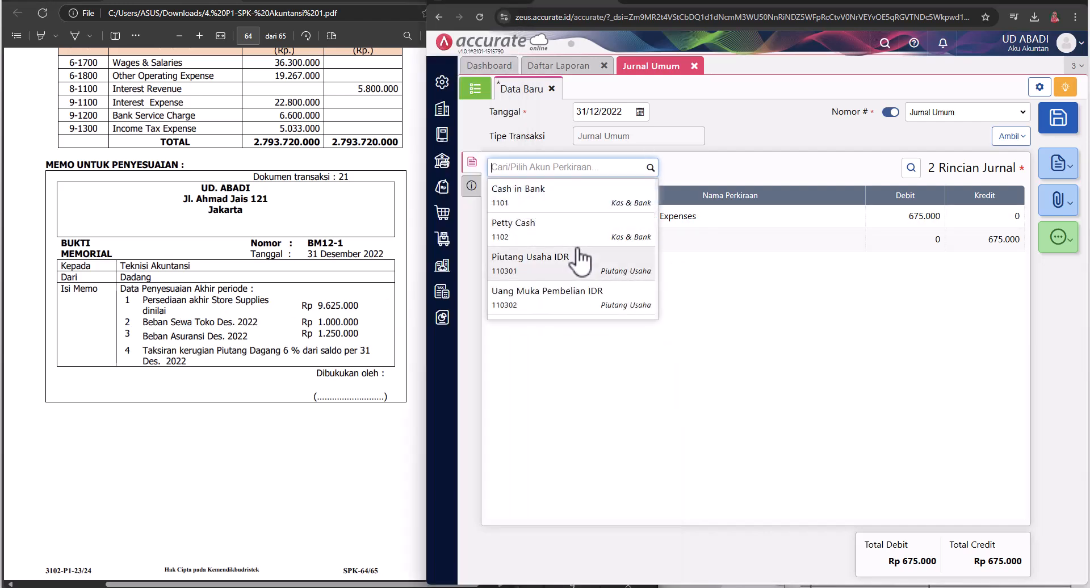
text(rent)
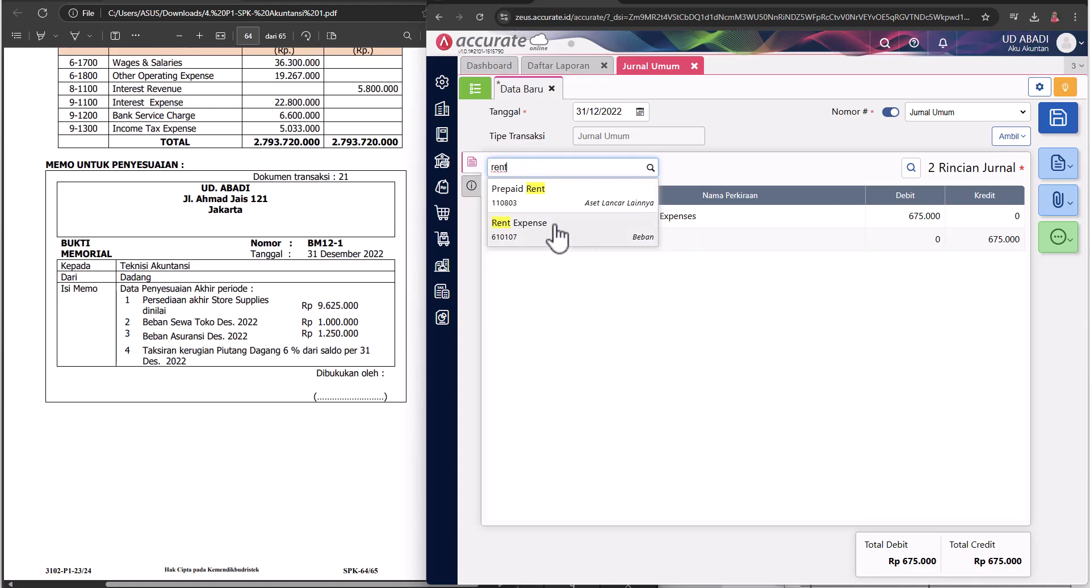
click(556, 224)
click(752, 307)
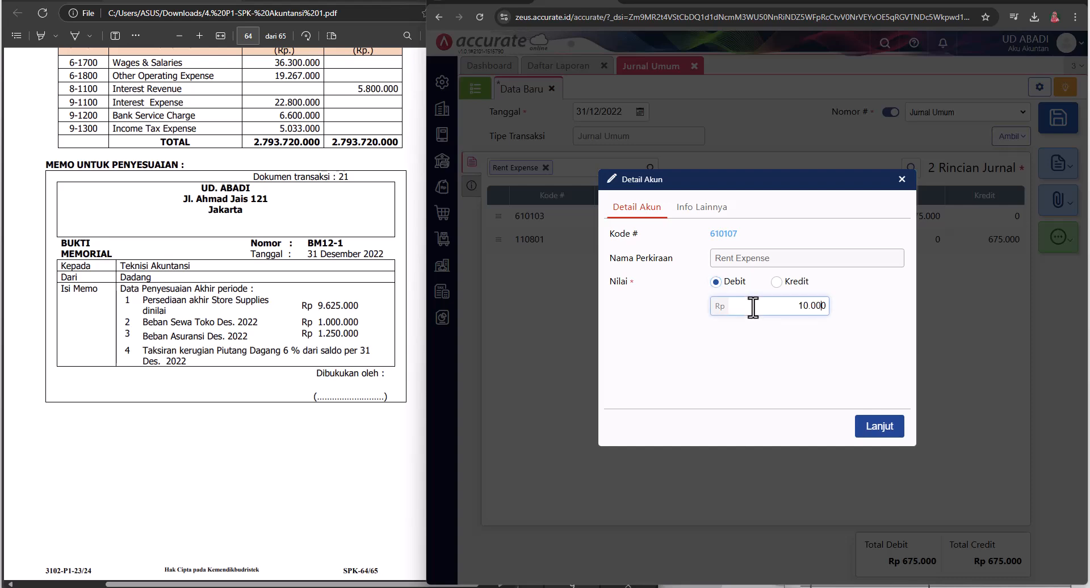
text(1000000)
click(868, 425)
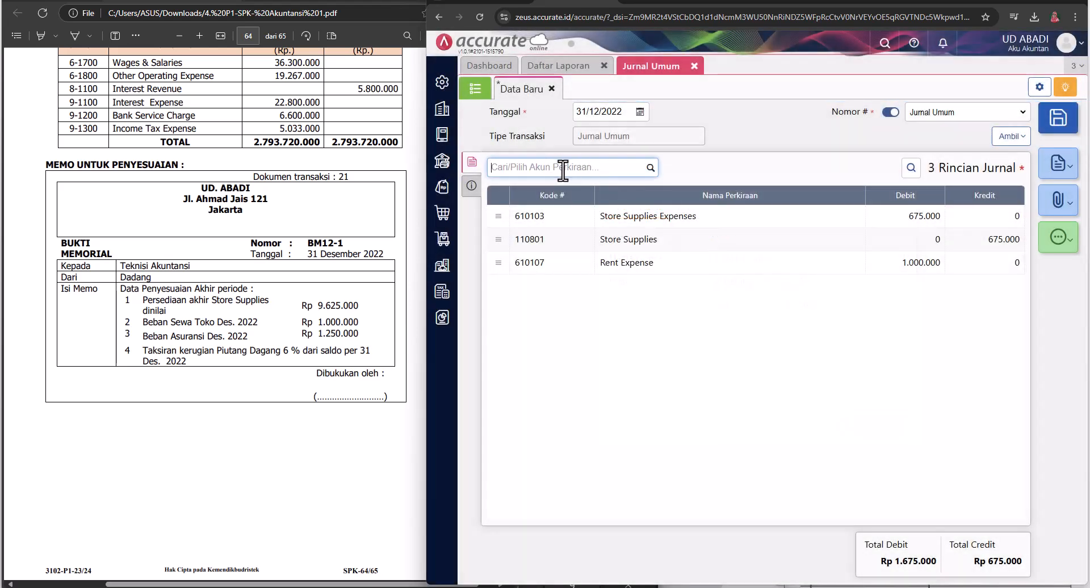
- Add the Prepaid Rent account (110803) to the journal with a credit of Rp 1.000.000
text(rent)
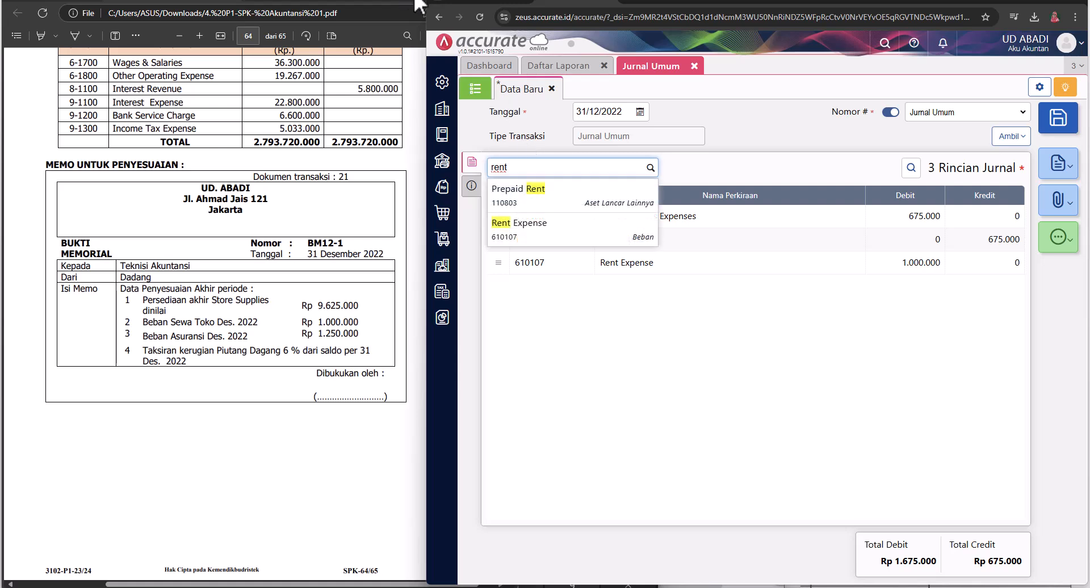
click(458, 0)
click(607, 167)
text(r)
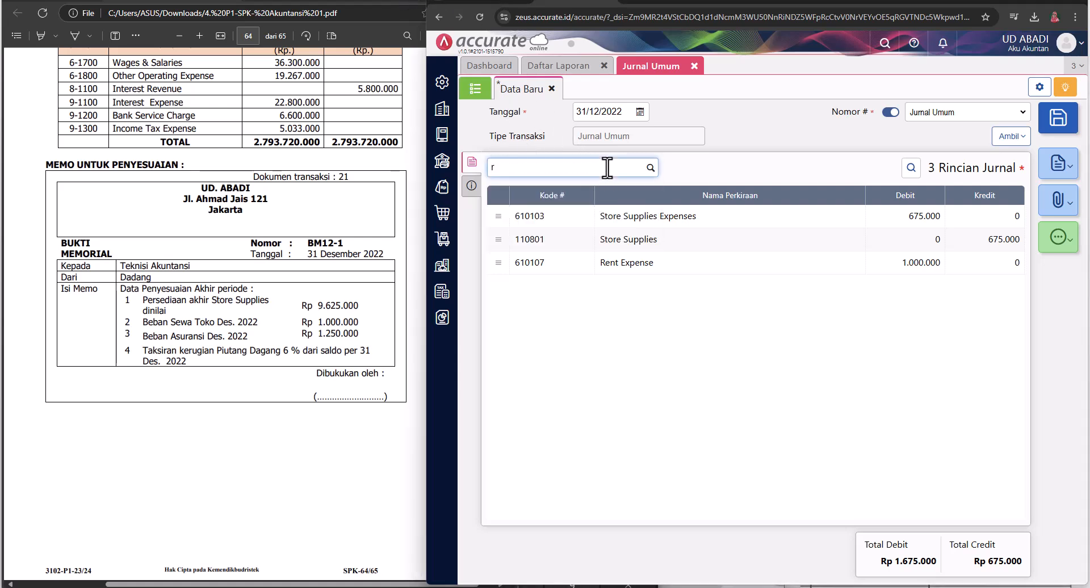
text(ent)
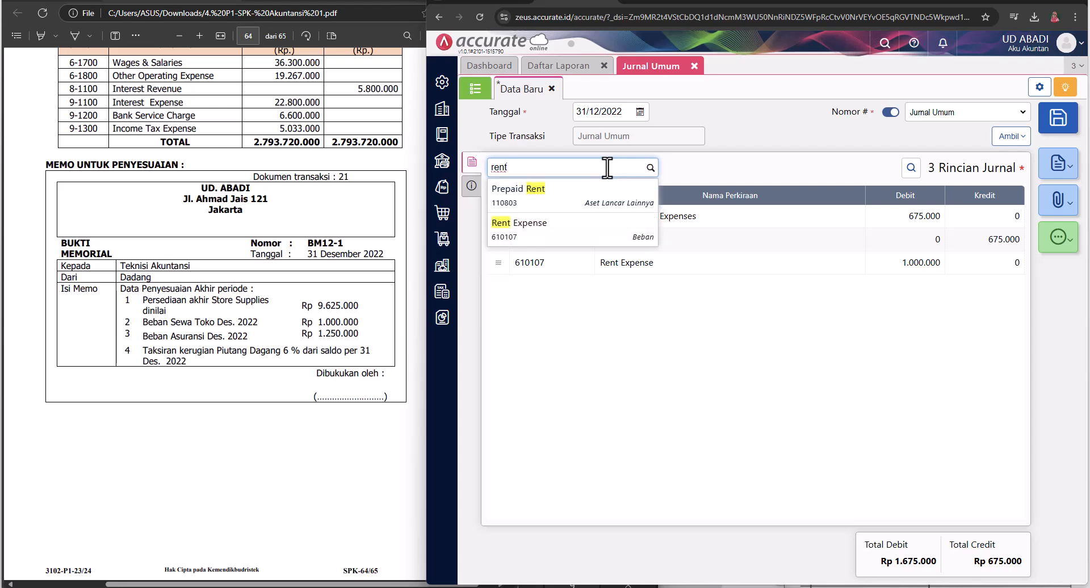
click(559, 193)
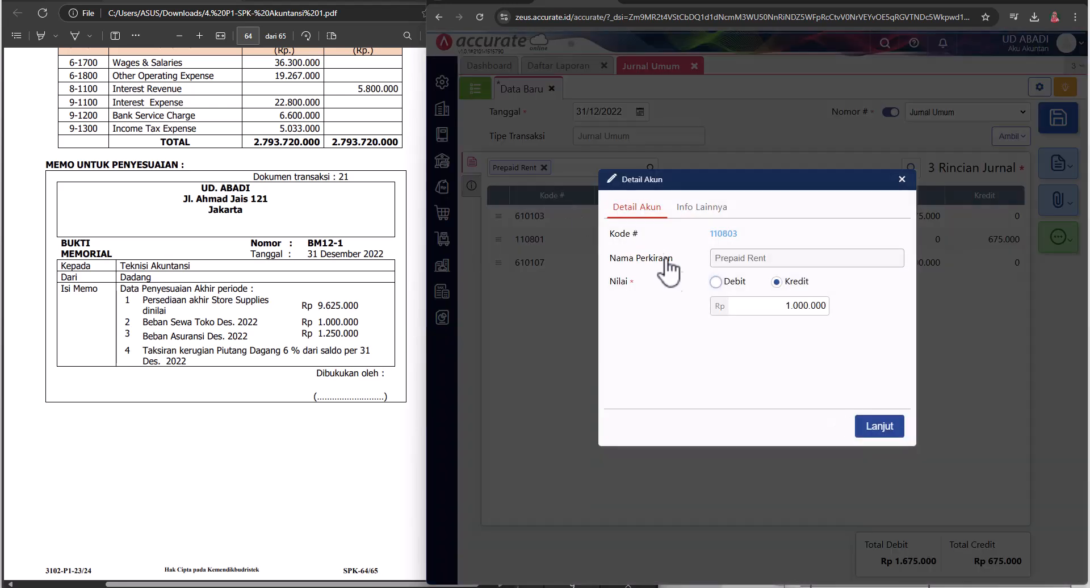
click(879, 426)
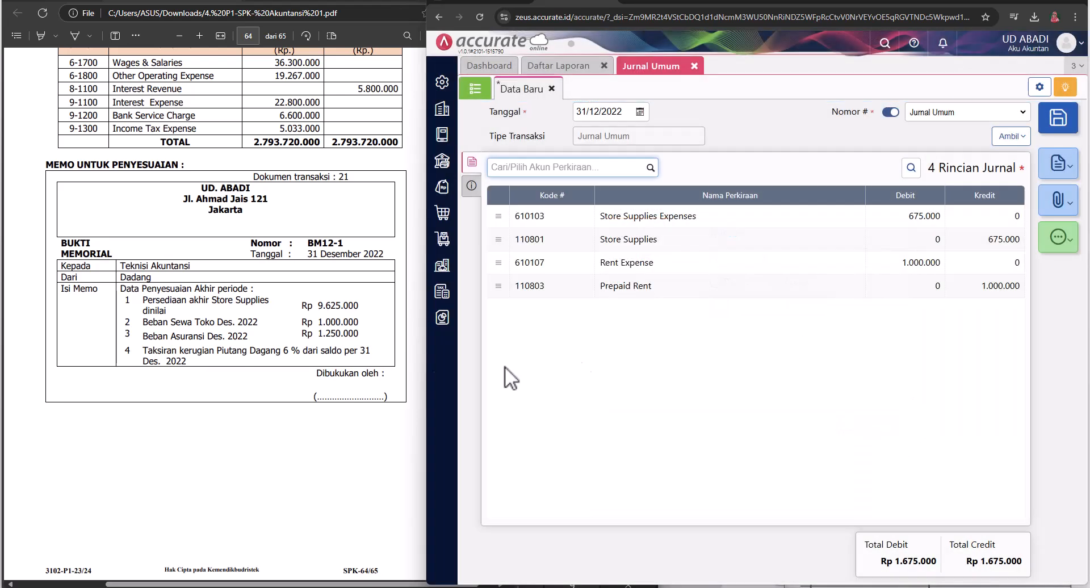
- Add the Insurance Expense account (610106) to the journal with a debit of Rp 1.250.000 for memo item 3, Beban Asuransi
drag(142, 336, 249, 337)
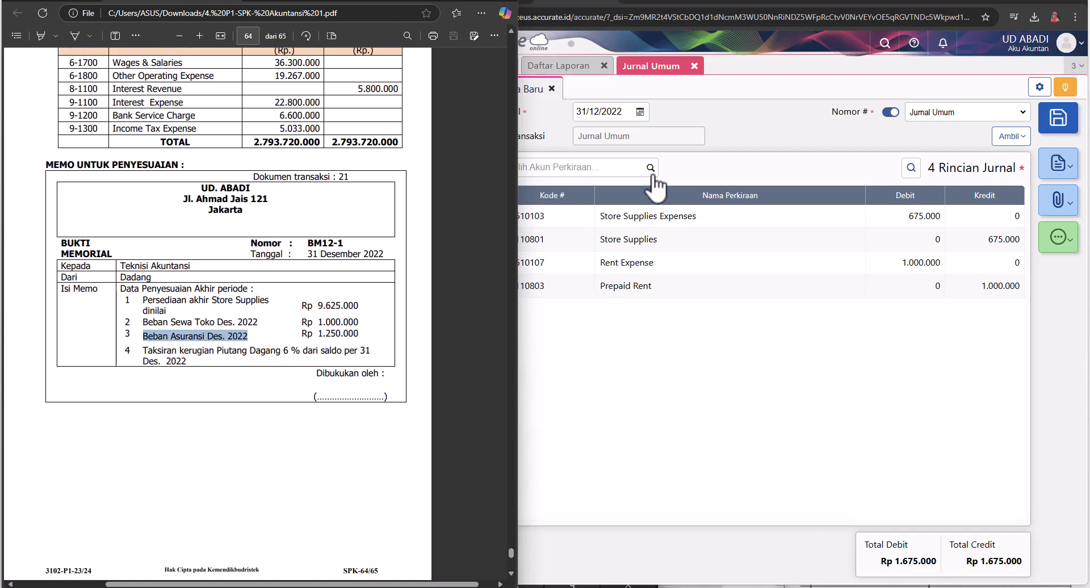
click(633, 169)
text(insur)
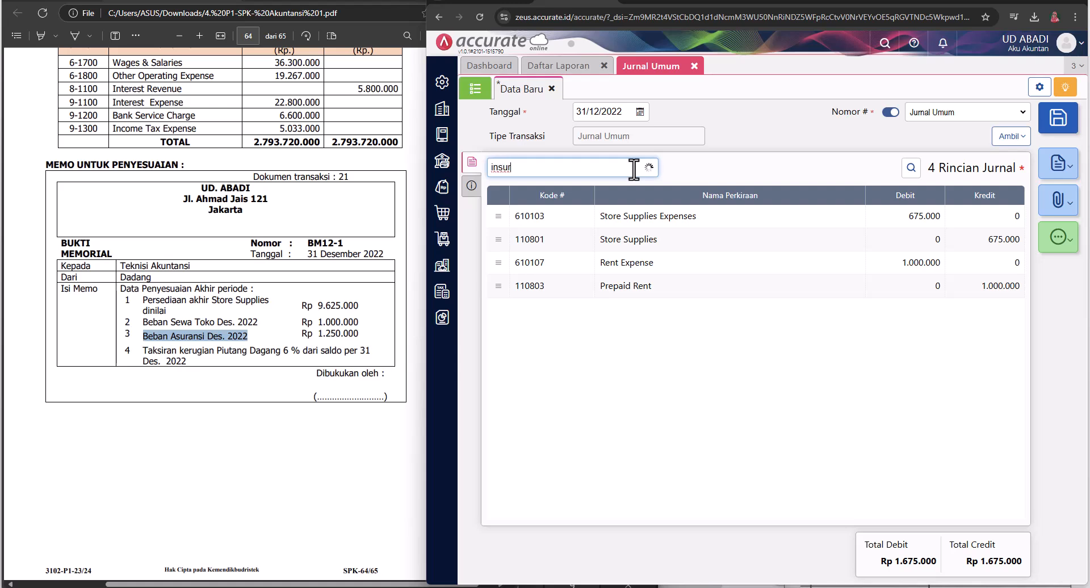
click(531, 237)
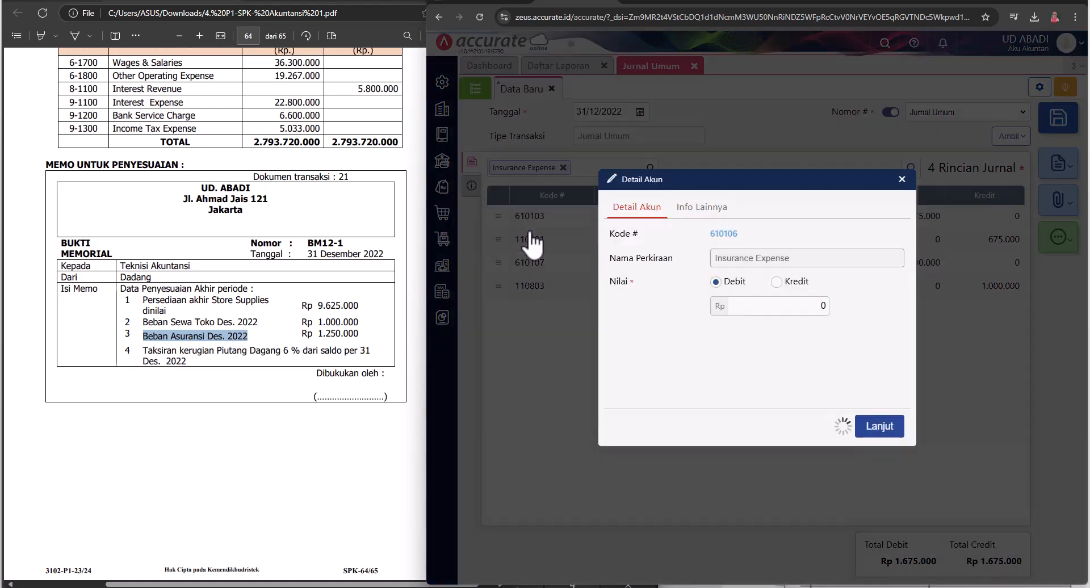
click(750, 311)
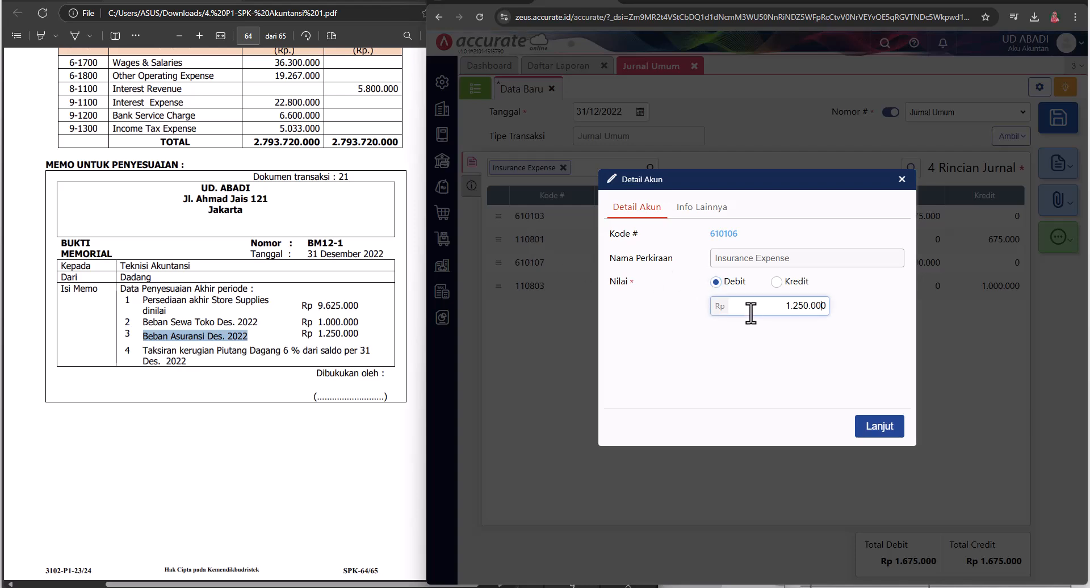
click(879, 427)
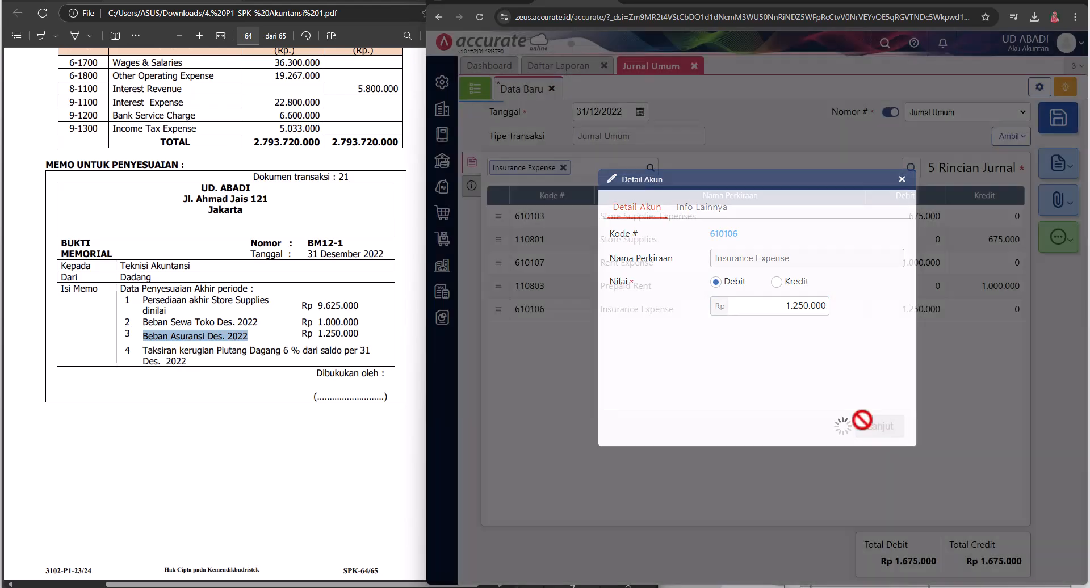
- Add the Prepaid Insurance account (110802) to the journal with a credit of Rp 1.250.000
text(insu)
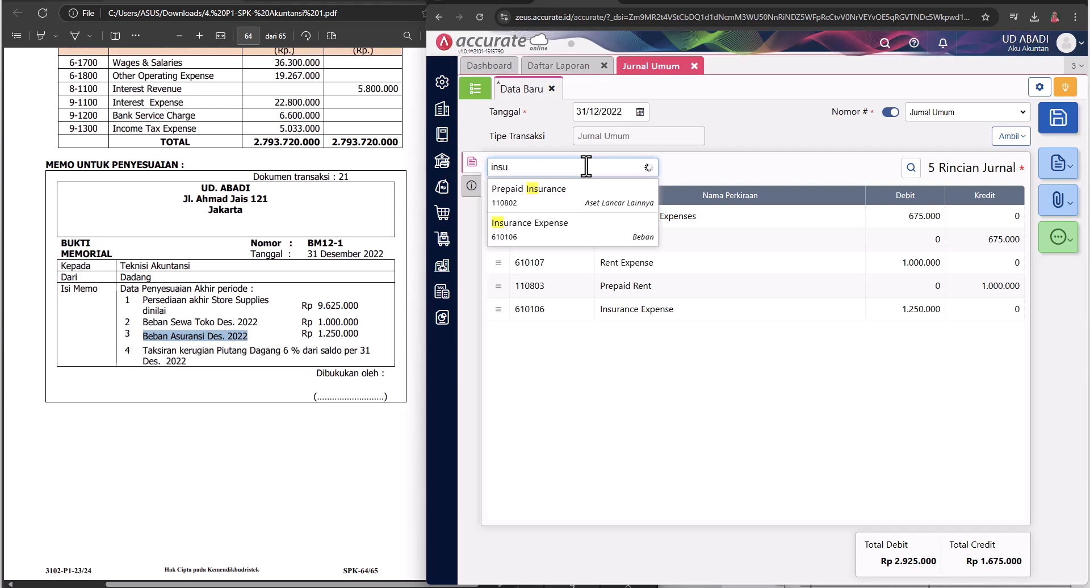
click(564, 196)
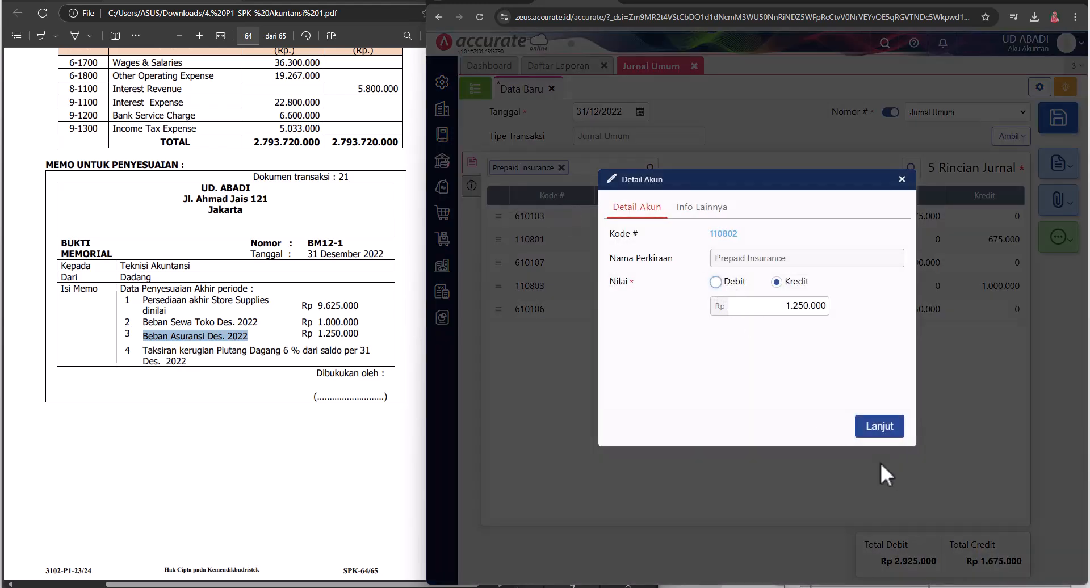
click(877, 429)
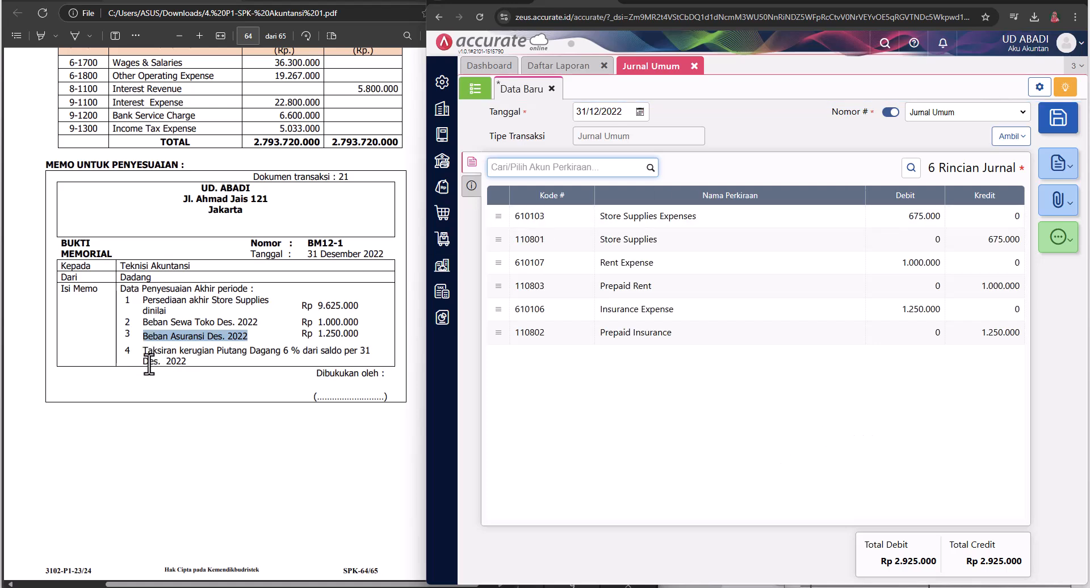
- Review memo item 4 on estimated receivable losses and look up the Piutang Usaha ending balance in the Neraca Percobaan report
drag(141, 354, 301, 372)
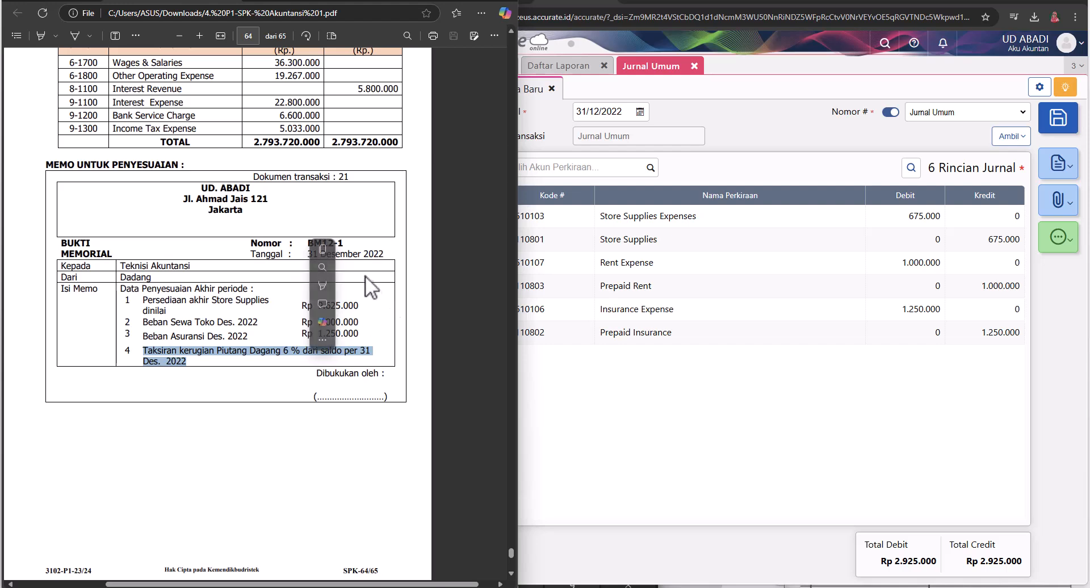
click(354, 348)
drag(276, 353, 288, 347)
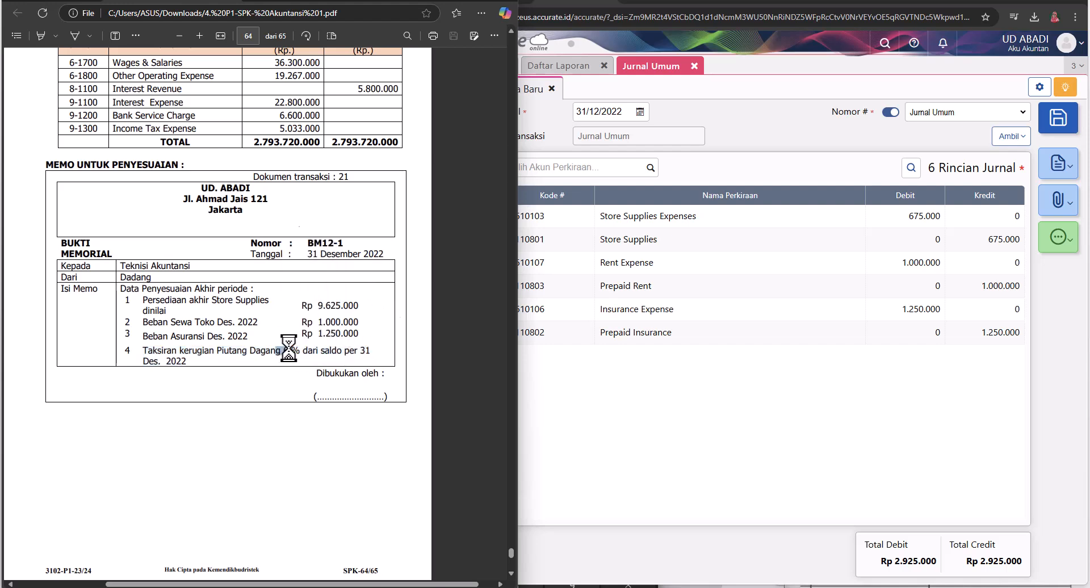
click(564, 75)
click(564, 67)
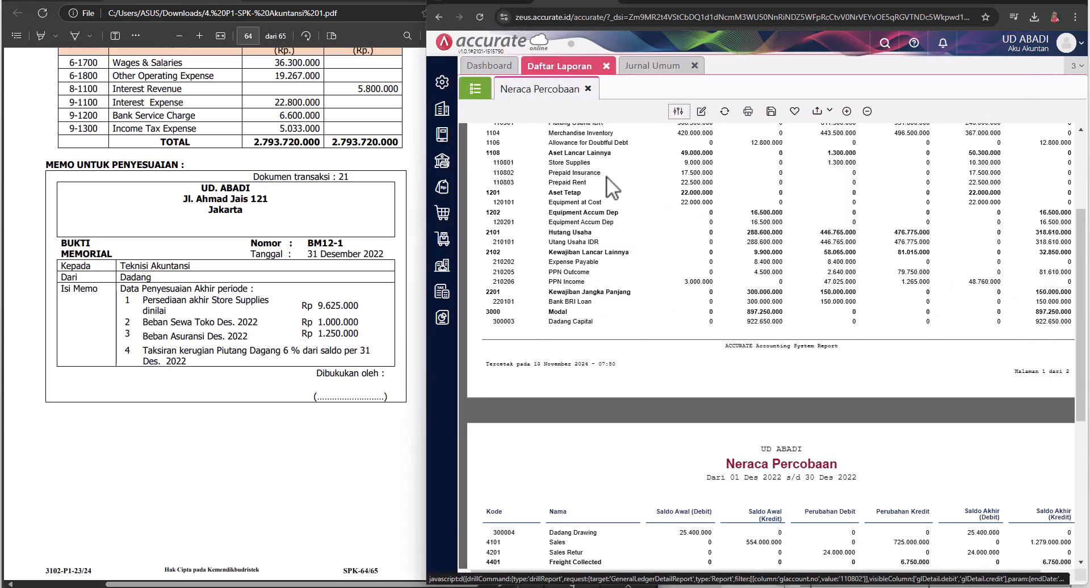
scroll(624, 163, up, 1)
scroll(633, 163, down, 1)
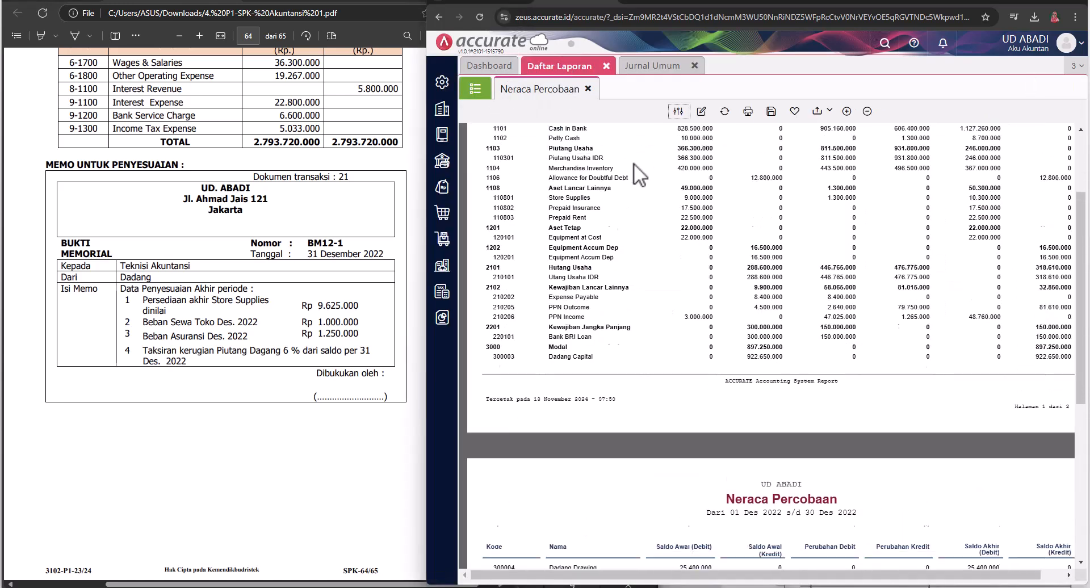
scroll(629, 151, up, 1)
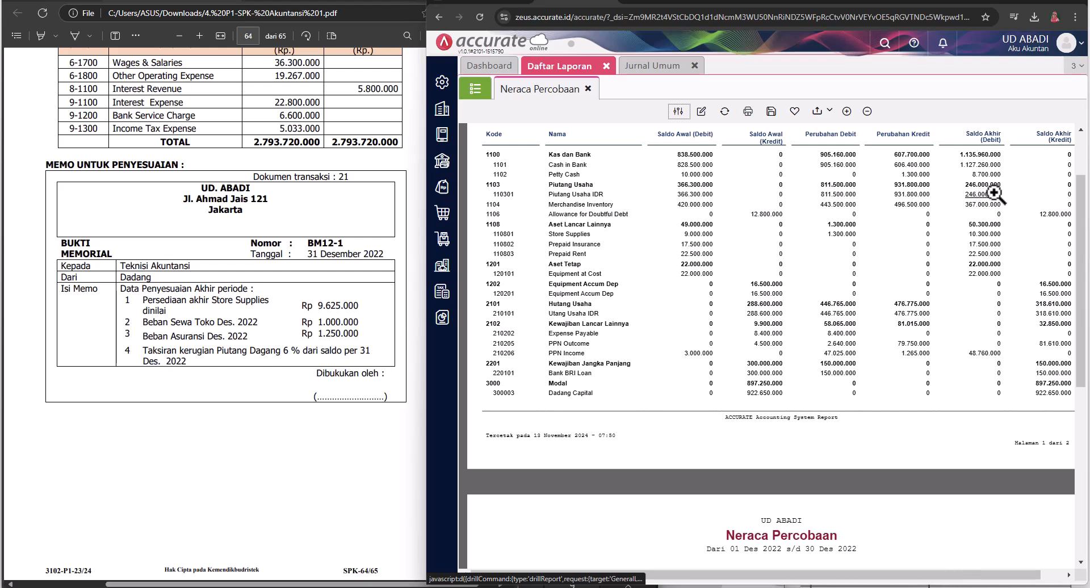
- Switch to the Calculator and compute 6% of the 246.000.000 Piutang Usaha balance
click(784, 577)
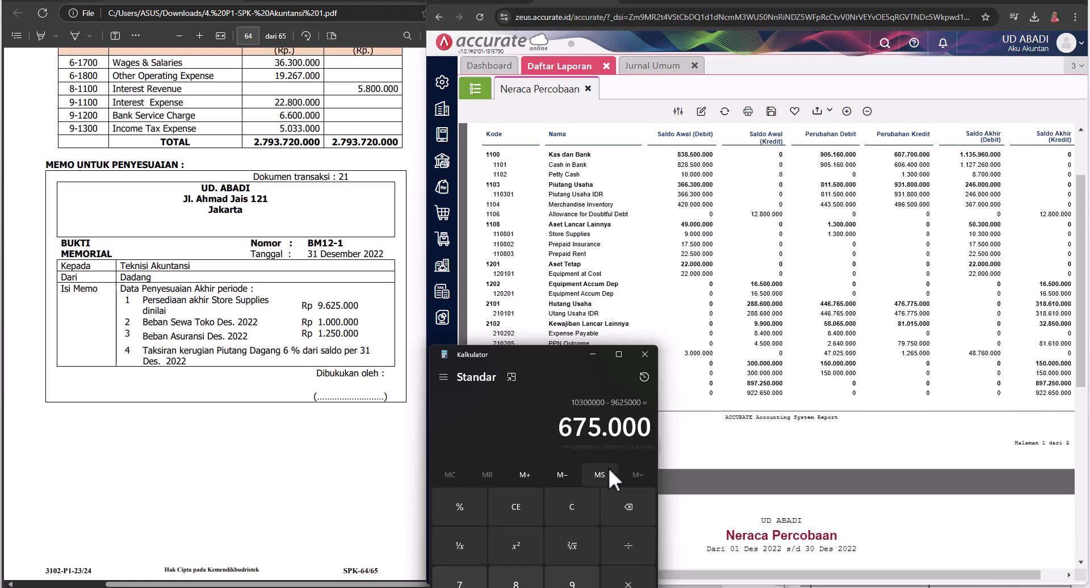
key(Escape)
text(246)
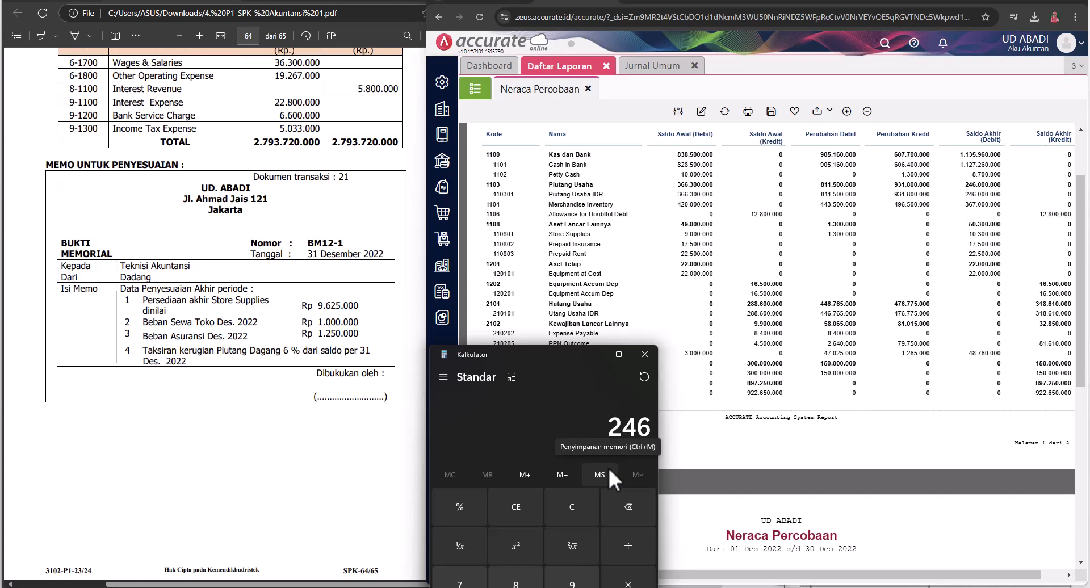
text(000)
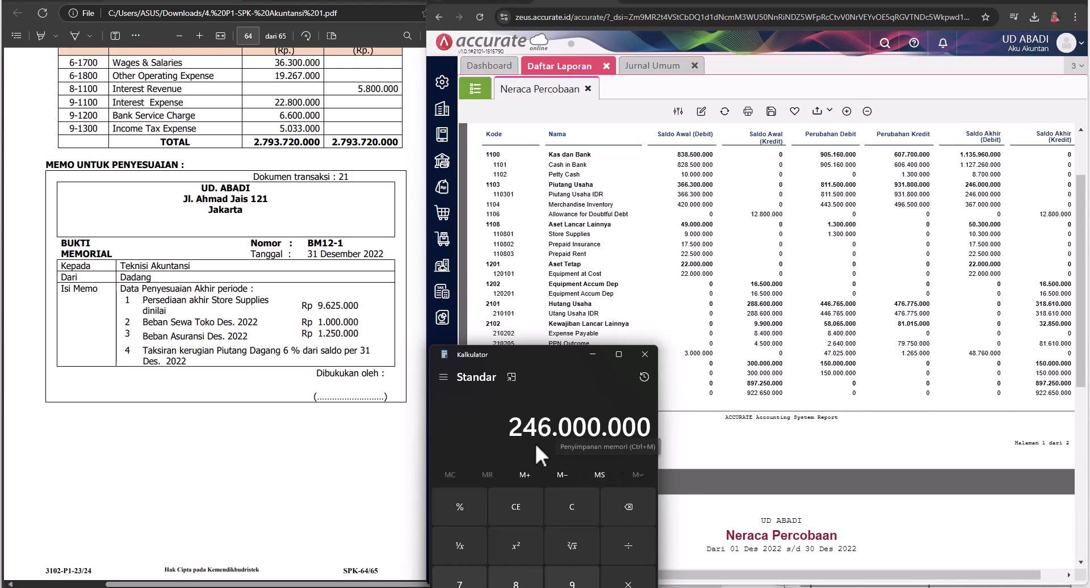
text(0006/100)
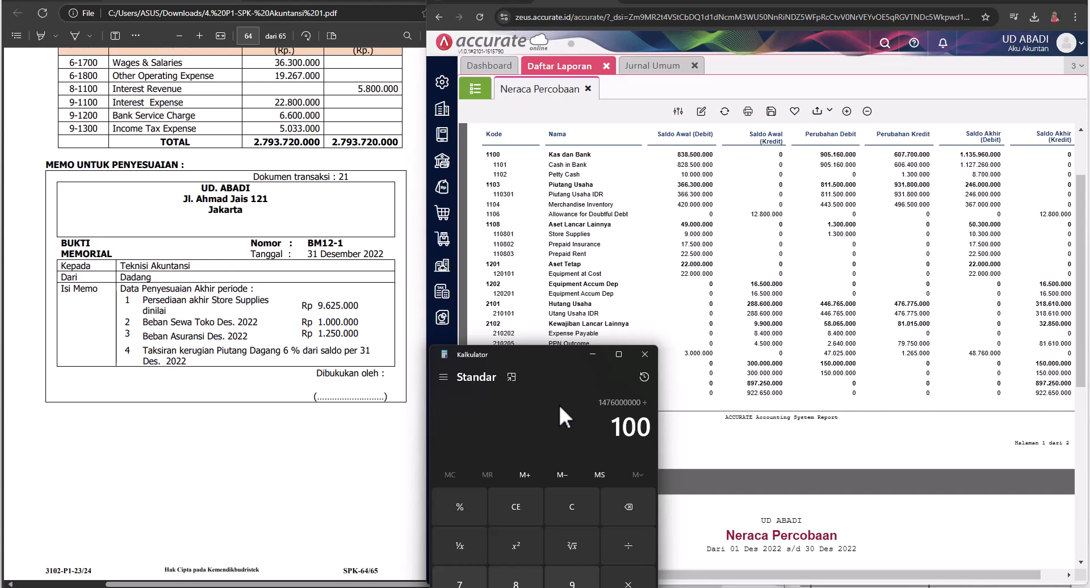
key(Return)
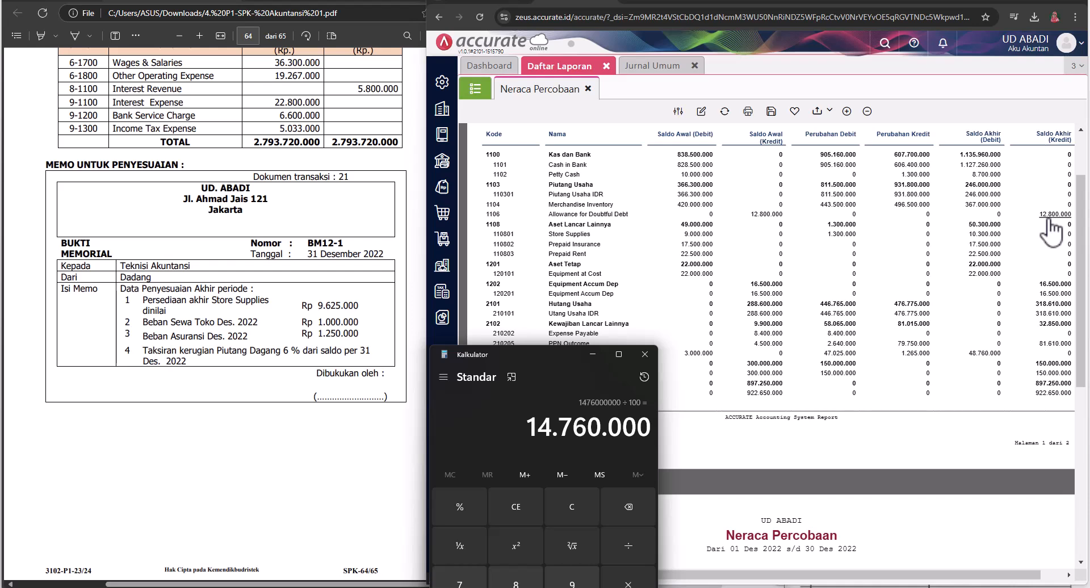
- Subtract the 12.800.000 Allowance for Doubtful Debt balance from the calculated 6% amount
key(minus)
text(12.800.00)
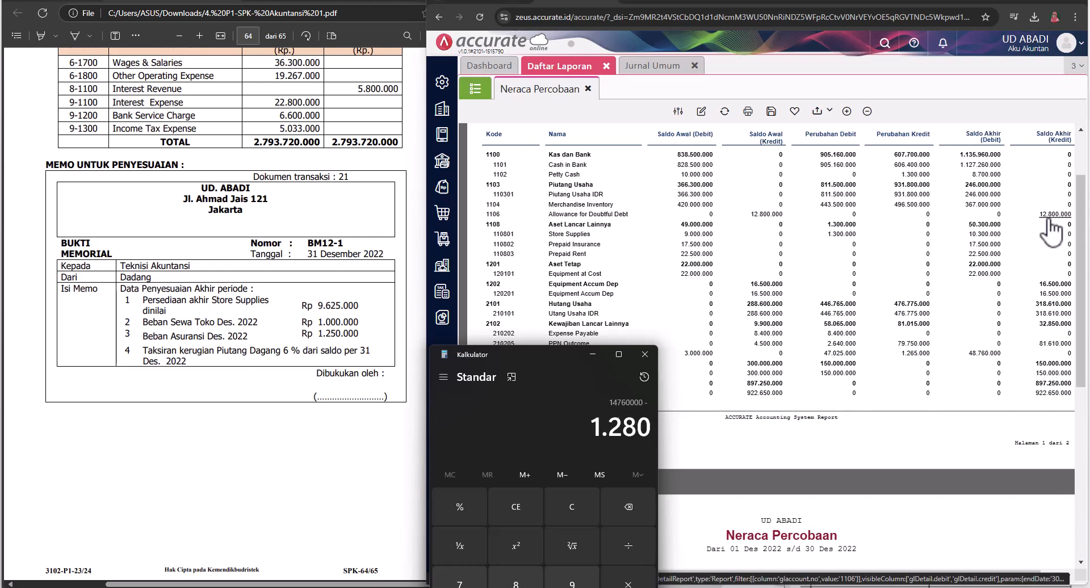
text(0)
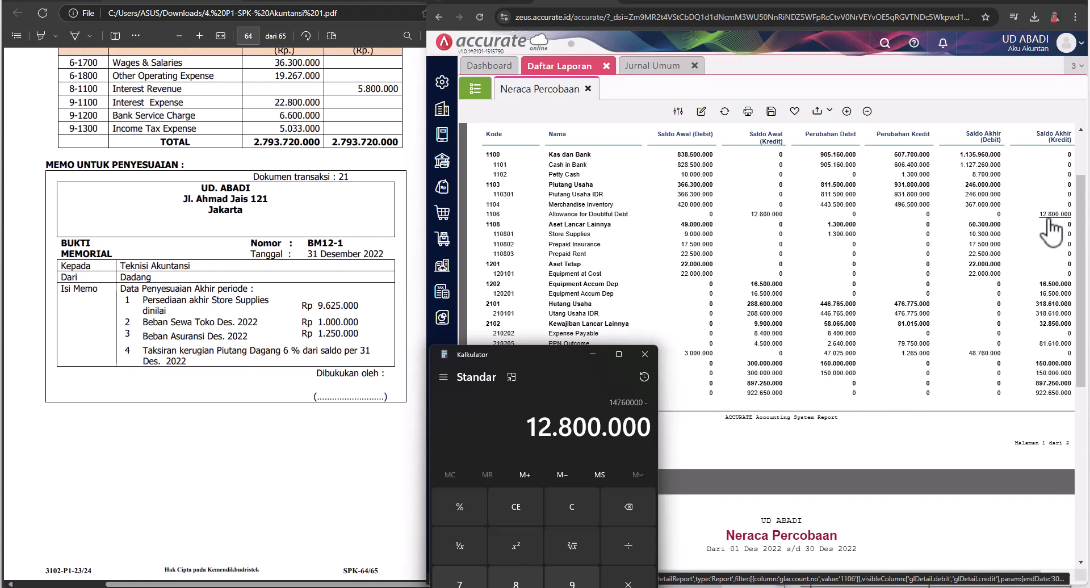
key(Return)
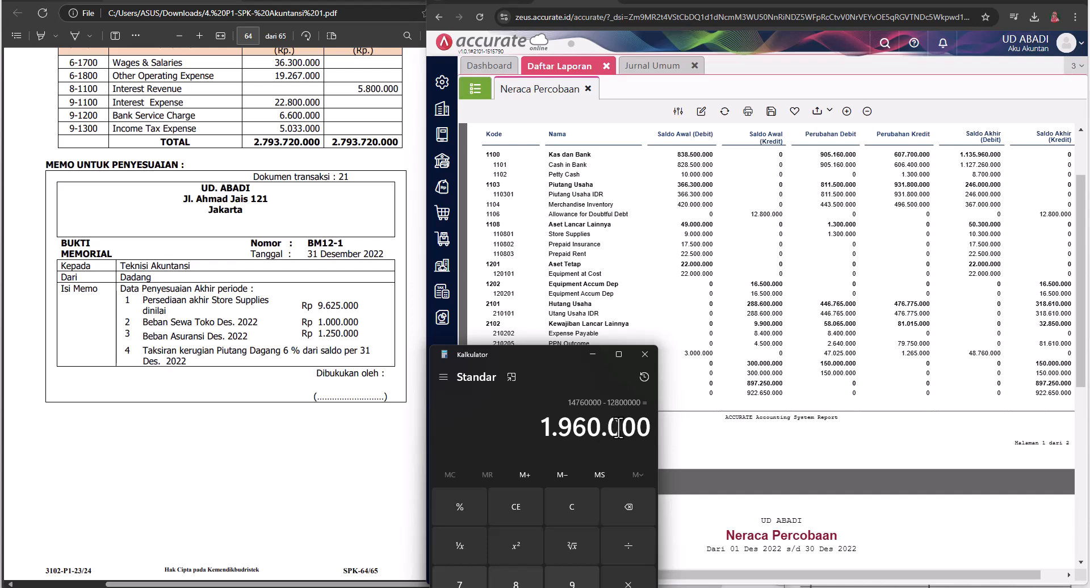
click(467, 1)
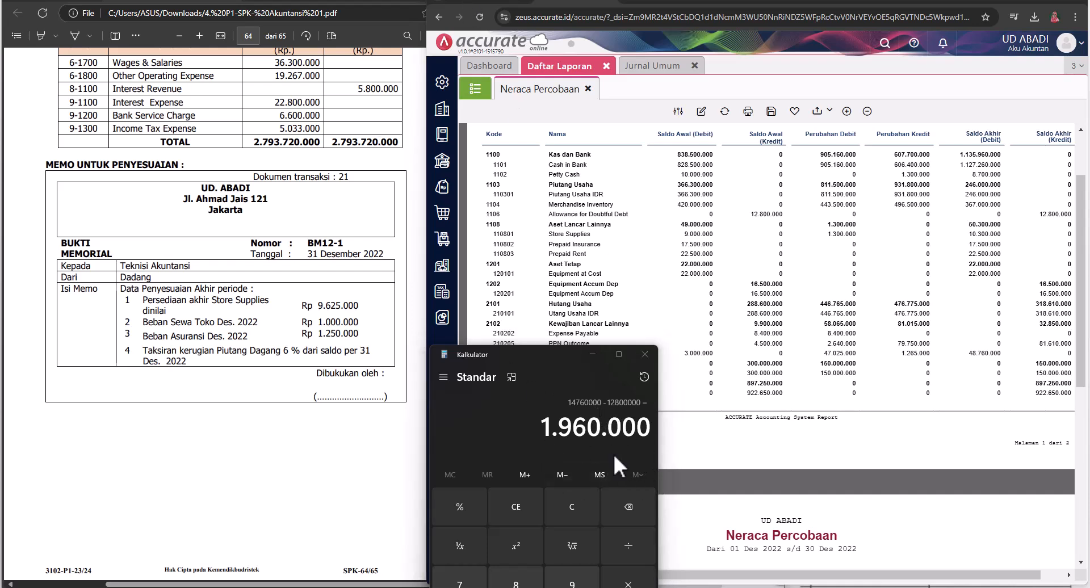
- Return to the Jurnal Umum entry and add the Bad Debt Expense account (610104) with a debit of Rp 1.960.000
click(650, 67)
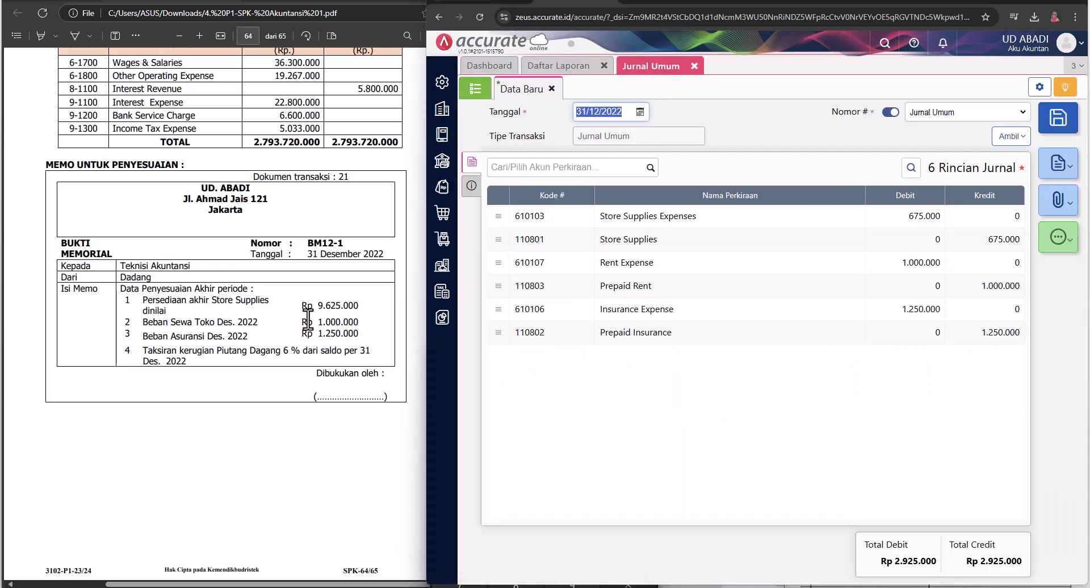
click(614, 167)
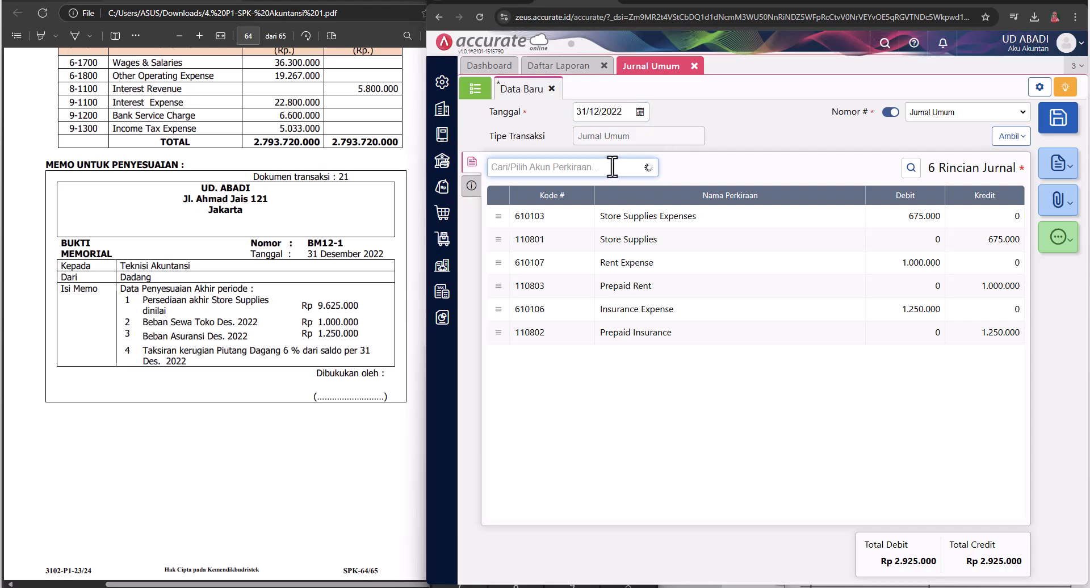
text(debt)
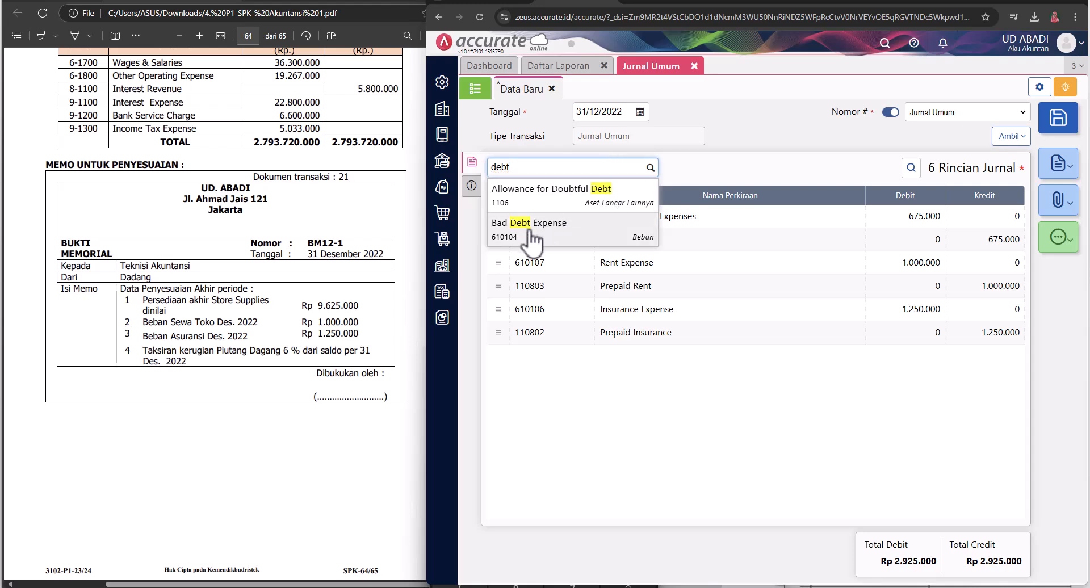
click(528, 230)
click(752, 309)
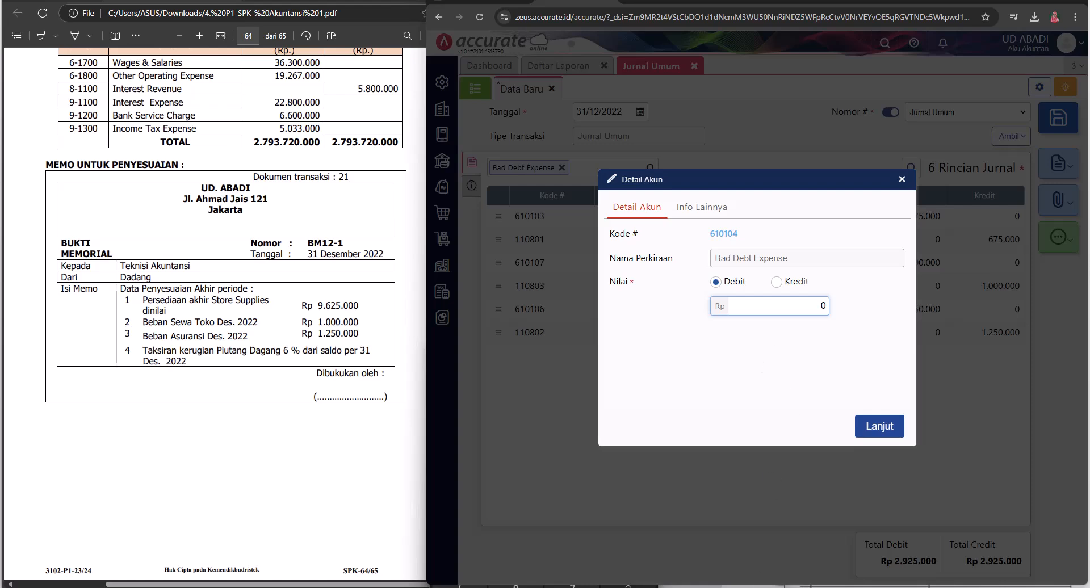
click(783, 578)
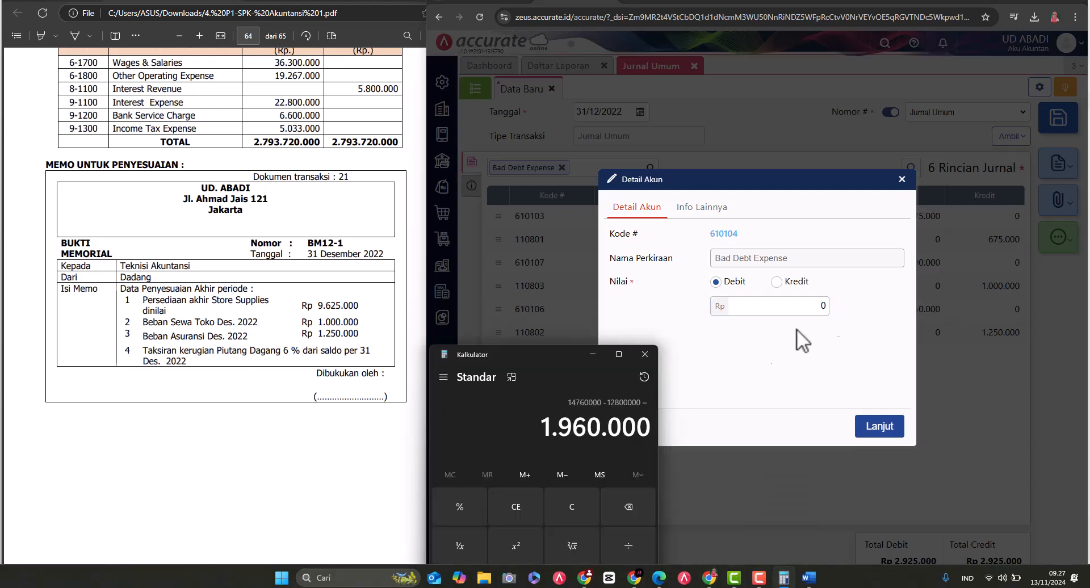
click(805, 308)
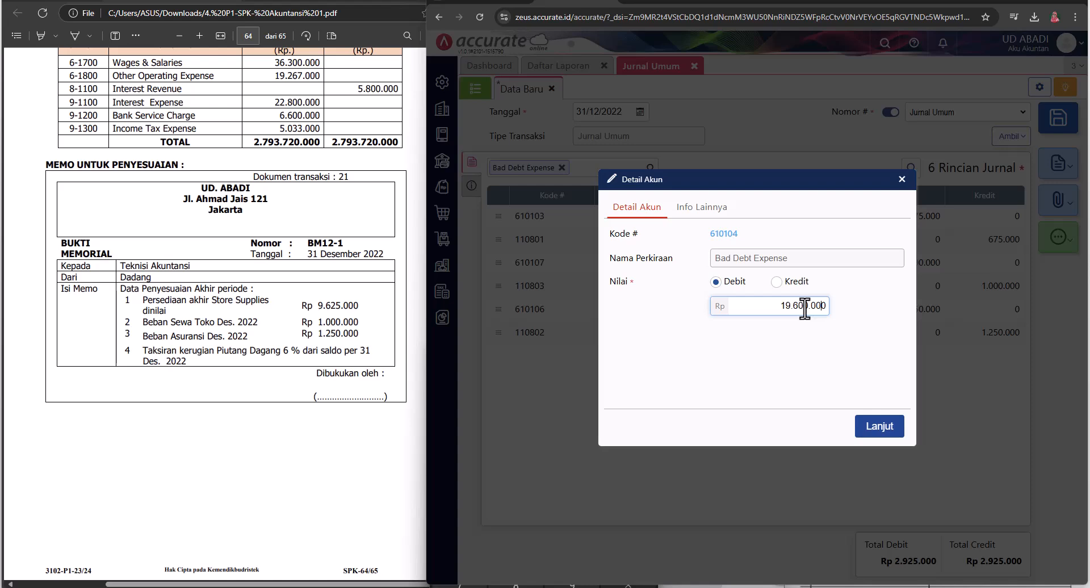
click(883, 429)
- Add the Allowance for Doubtful Debt account (1106) with a credit of Rp 1.960.000 and save the journal entry
text(allowance)
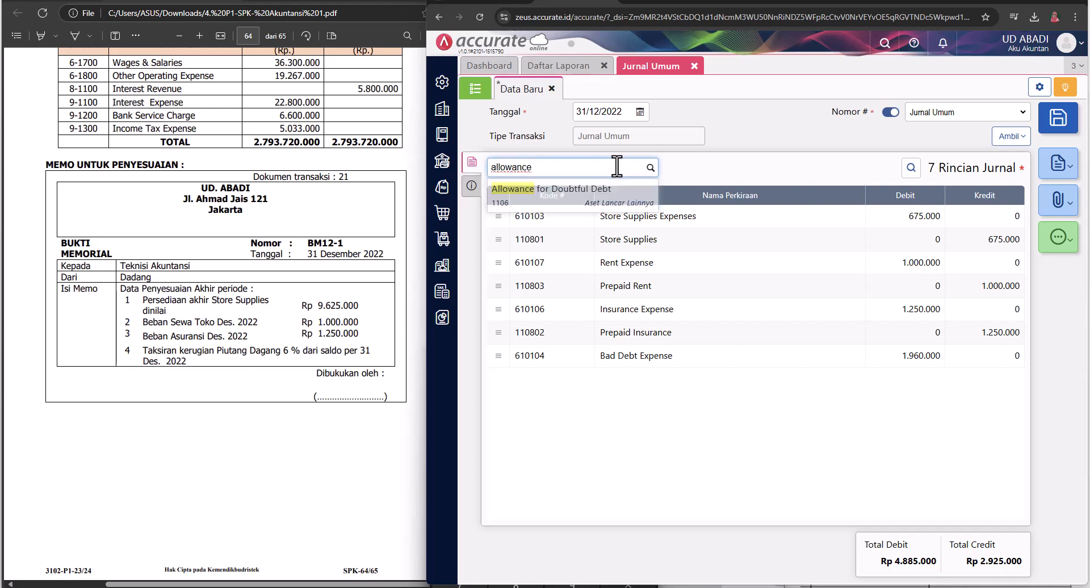
click(590, 181)
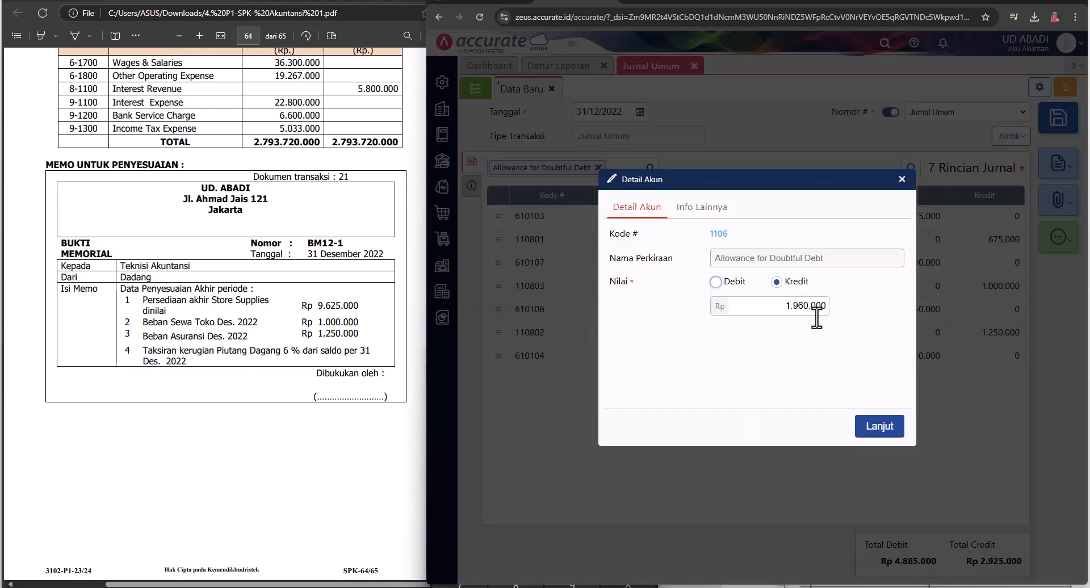
click(879, 431)
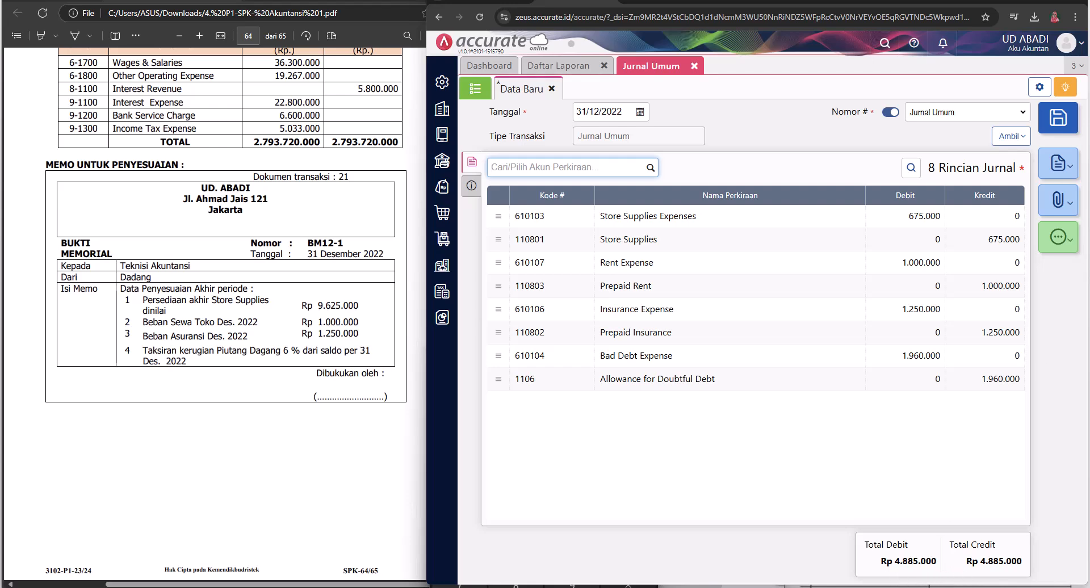
click(1070, 126)
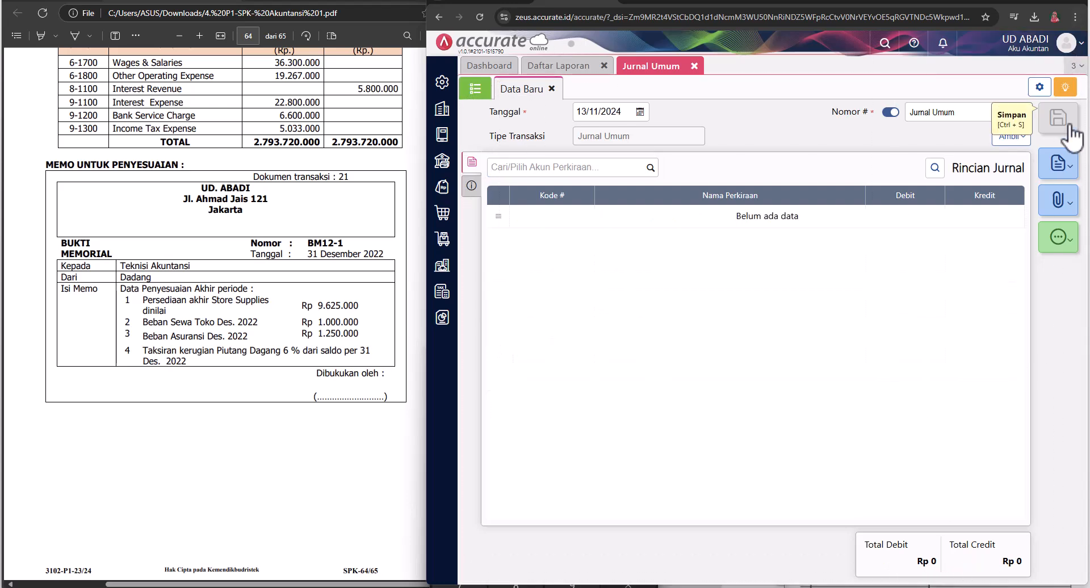
- Bring up memo BM12-2 in the PDF and set the new journal entry's date to 31/12/2022
scroll(267, 230, down, 8)
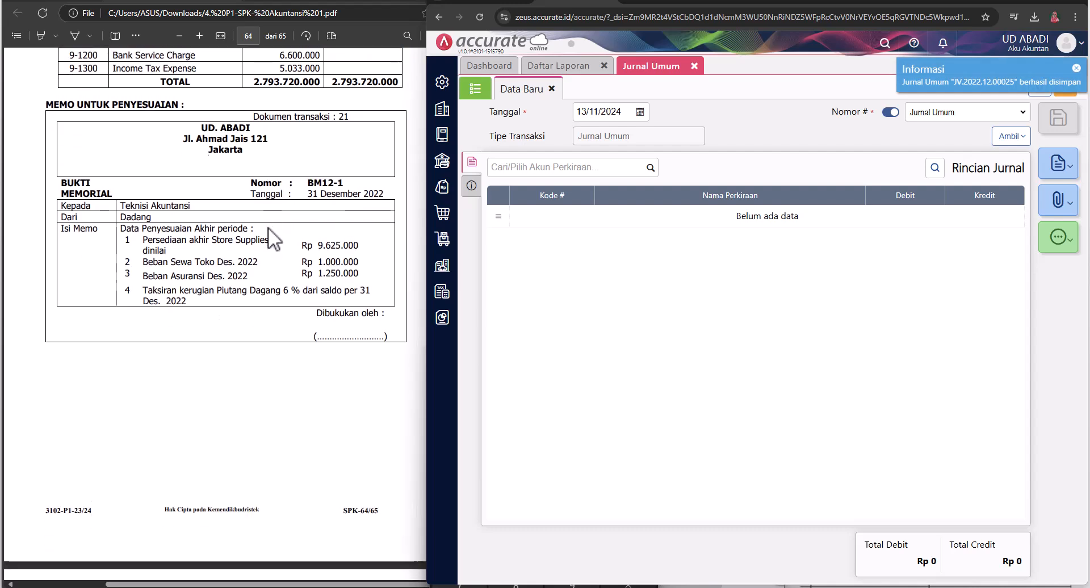
scroll(267, 231, down, 2)
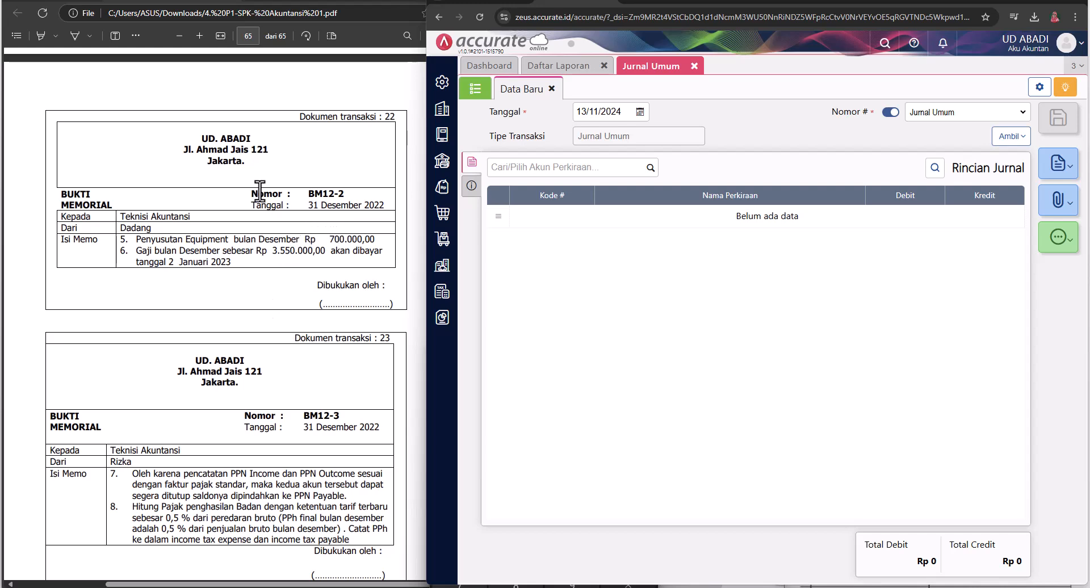
click(622, 113)
text(3)
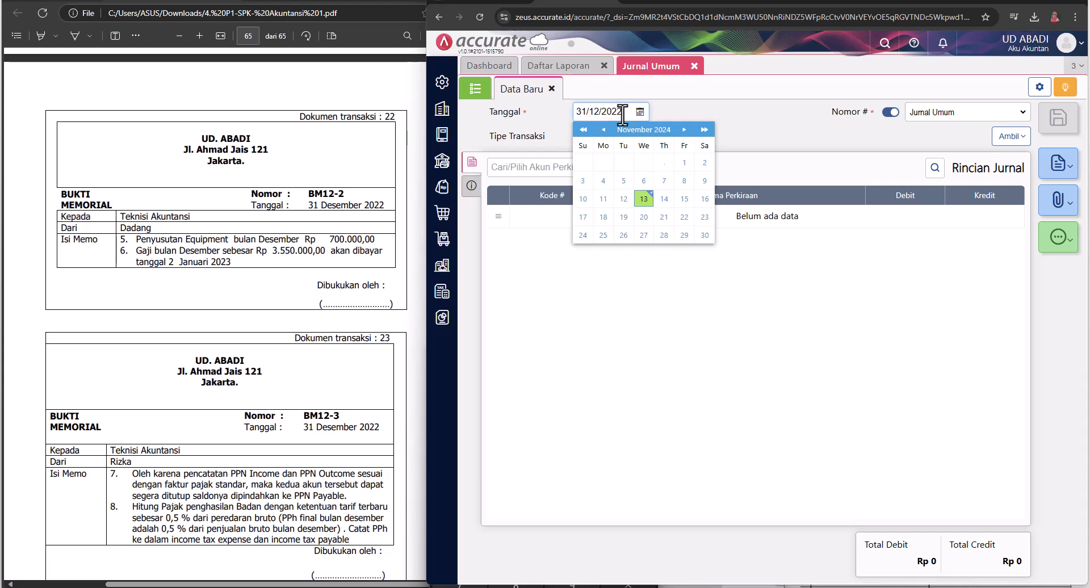
- Add the Depreciation Expense account (610105) to the journal entry with a debit of Rp 700.000 for the December equipment depreciation
click(751, 121)
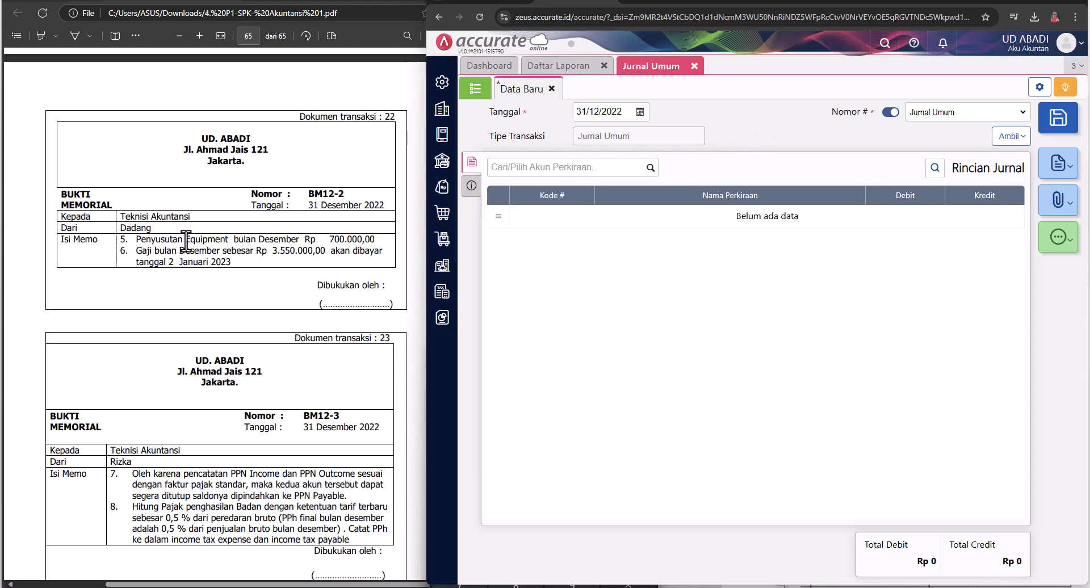
drag(177, 241, 232, 239)
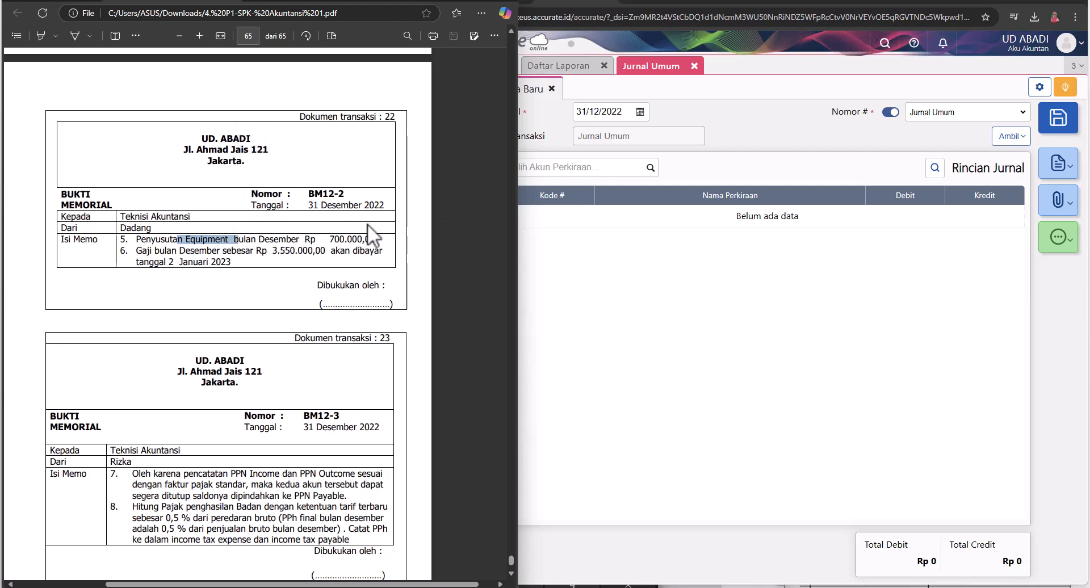
click(627, 169)
click(649, 168)
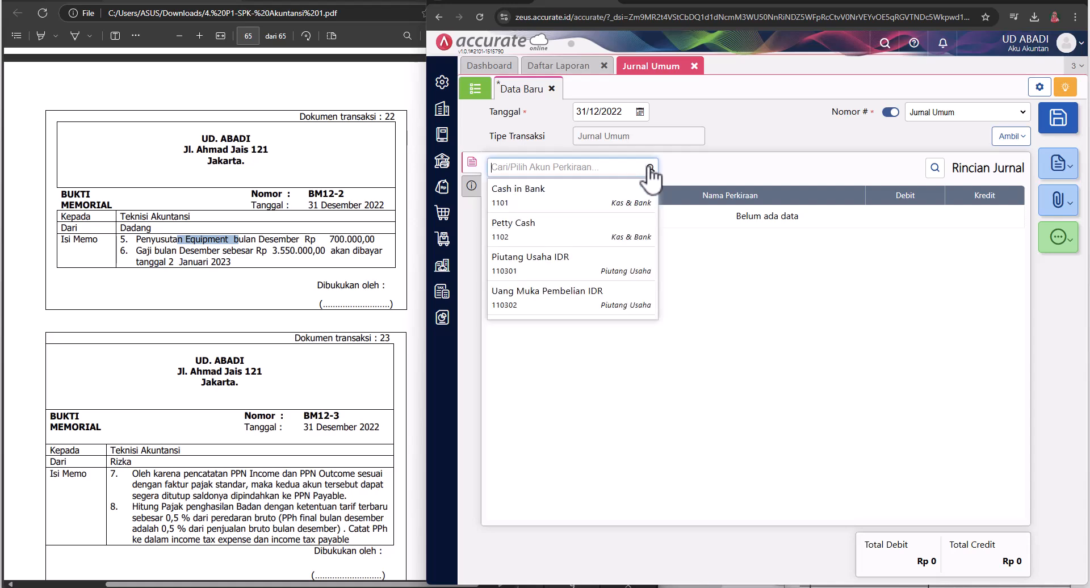
text(exp)
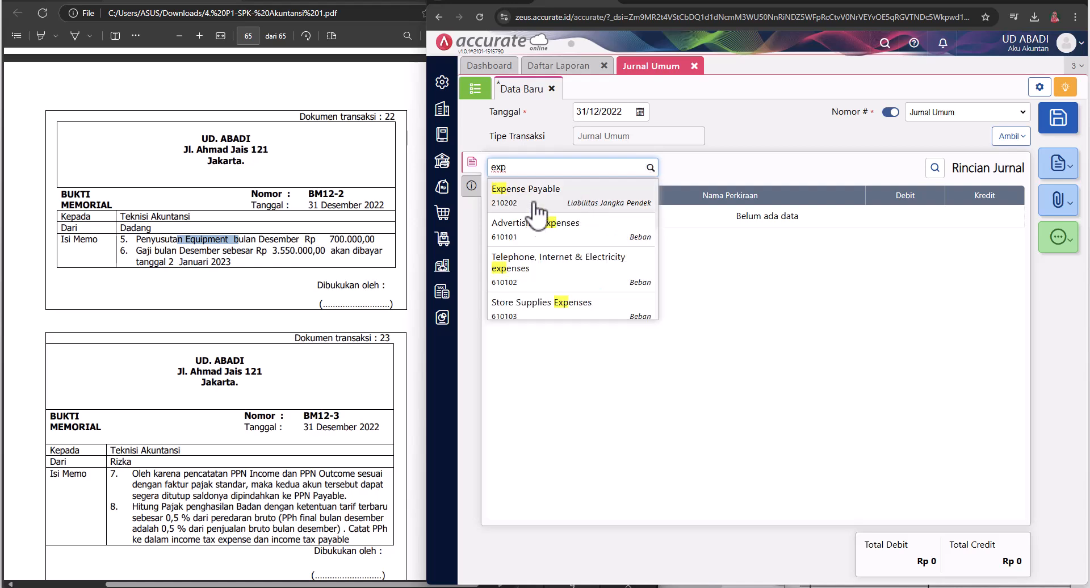
scroll(544, 267, down, 3)
click(546, 271)
click(741, 301)
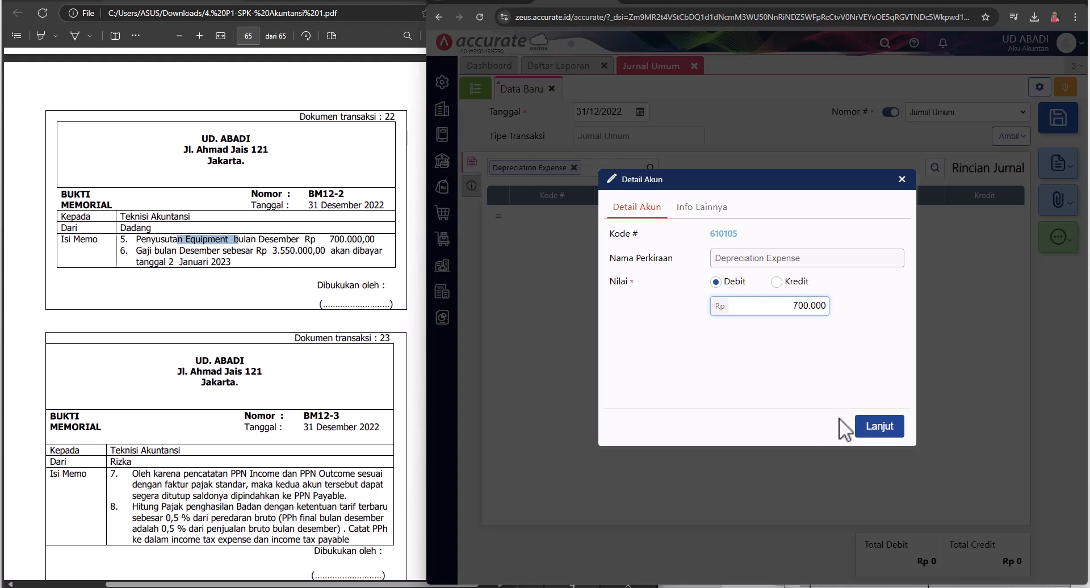
click(881, 429)
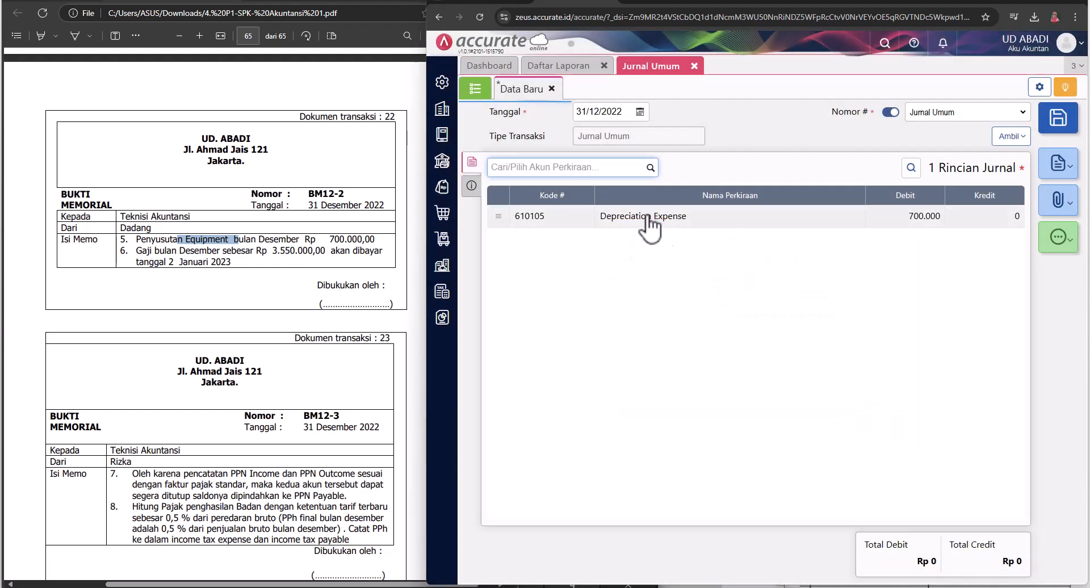
- Add the Equipment Accum Dep account (120201) with a credit of Rp 700.000
text(accum)
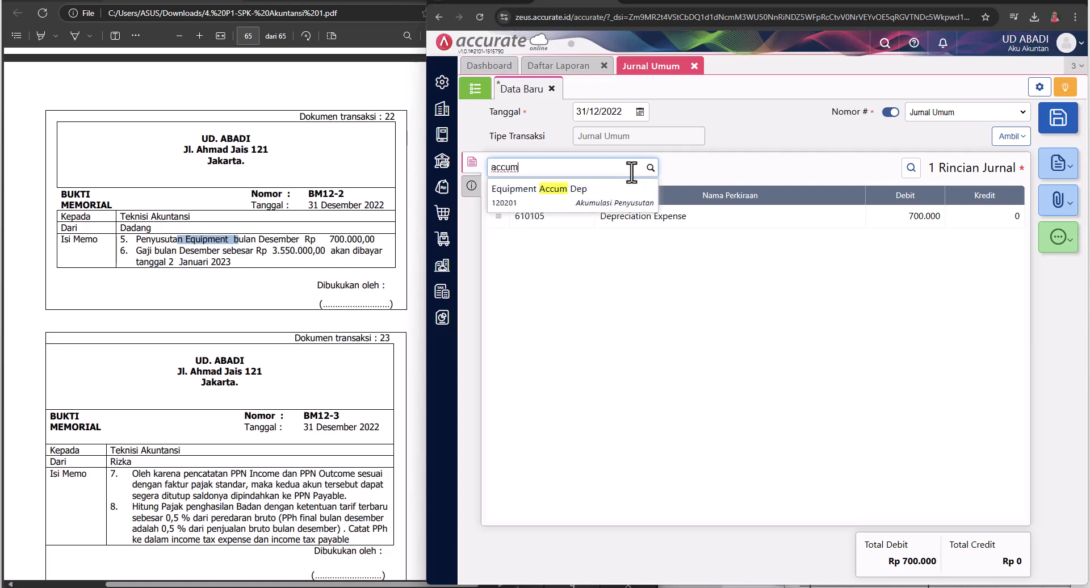
click(557, 189)
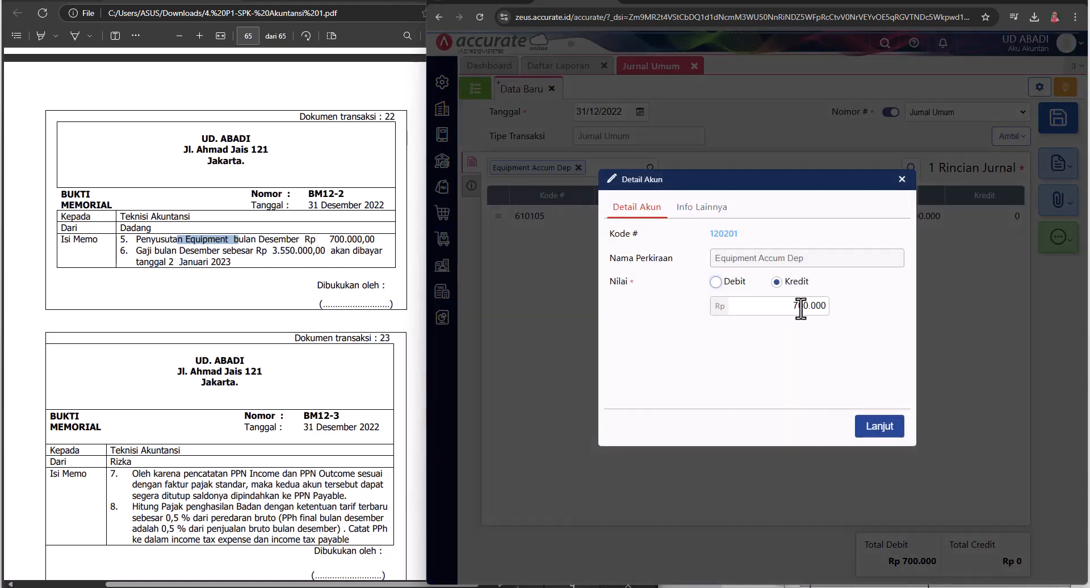
click(880, 429)
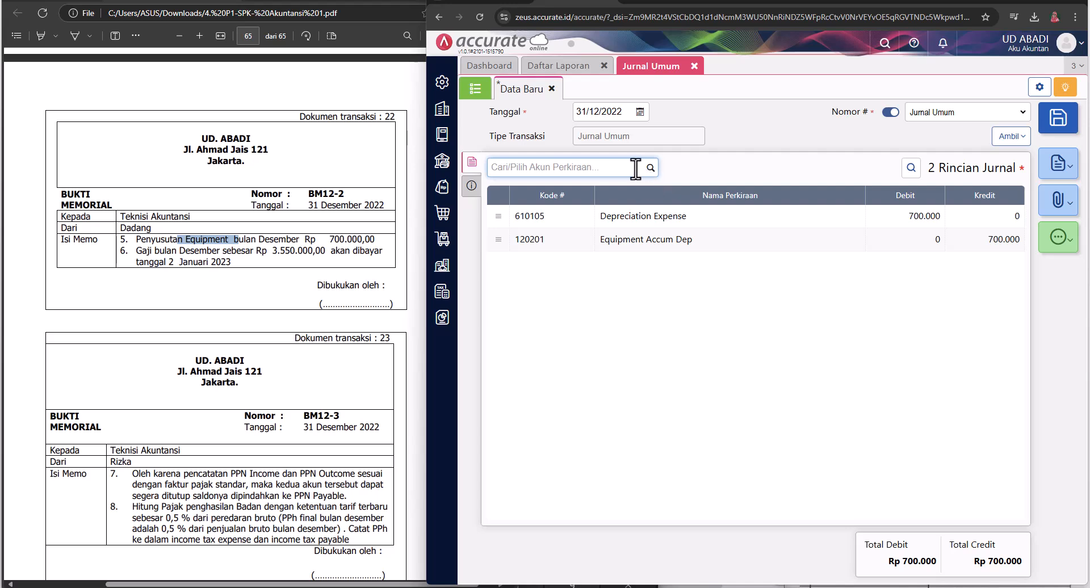
- Add the Wages & Salaries account (610108) with a debit of Rp 3.550.000
text(sala)
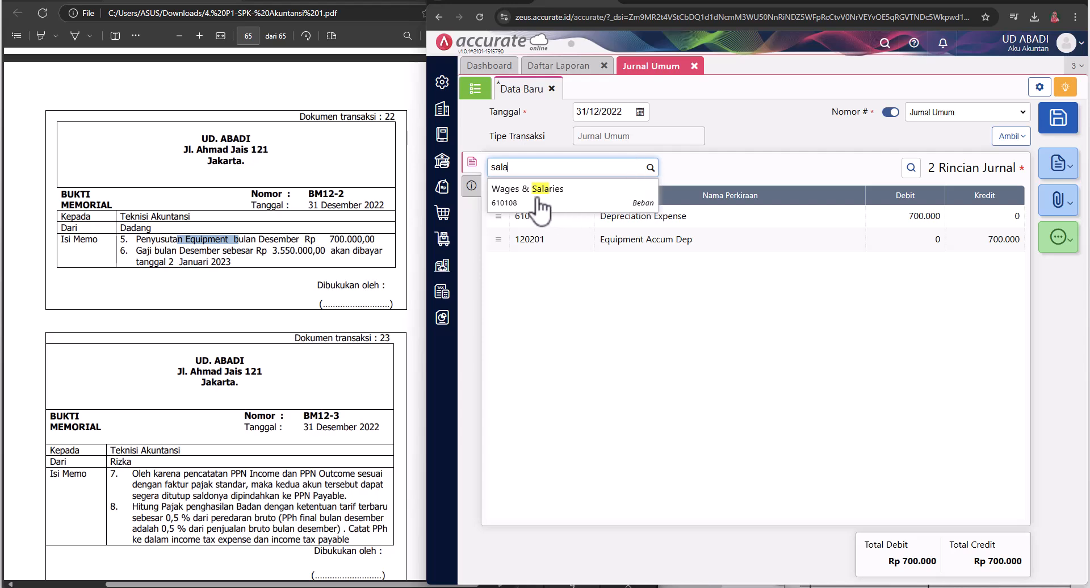
click(538, 201)
click(798, 305)
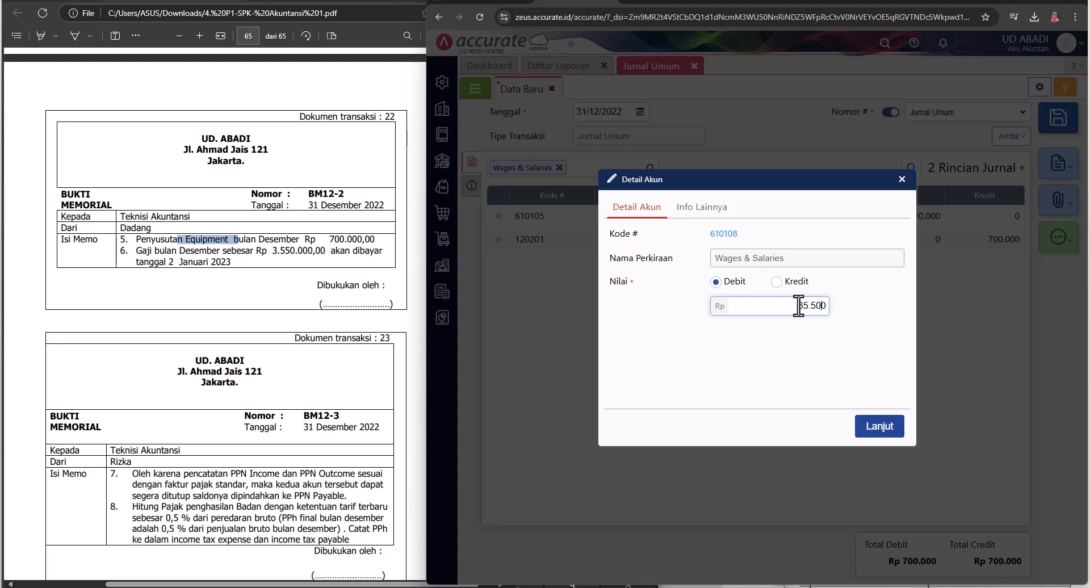
click(883, 434)
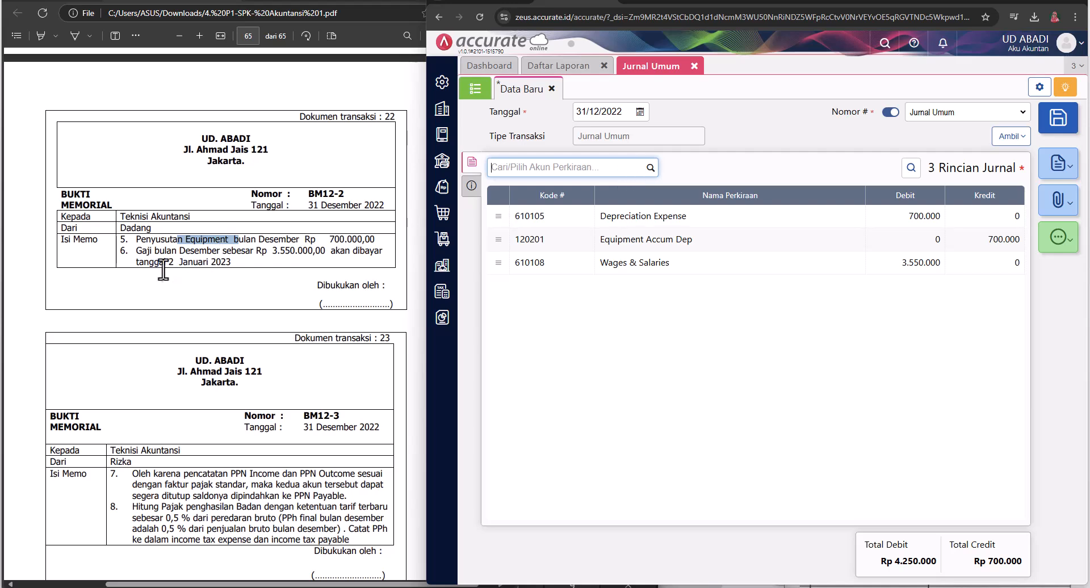
- Add the Expense Payable account (210202) with a credit of Rp 3.550.000 and save the journal entry
click(649, 169)
text(p)
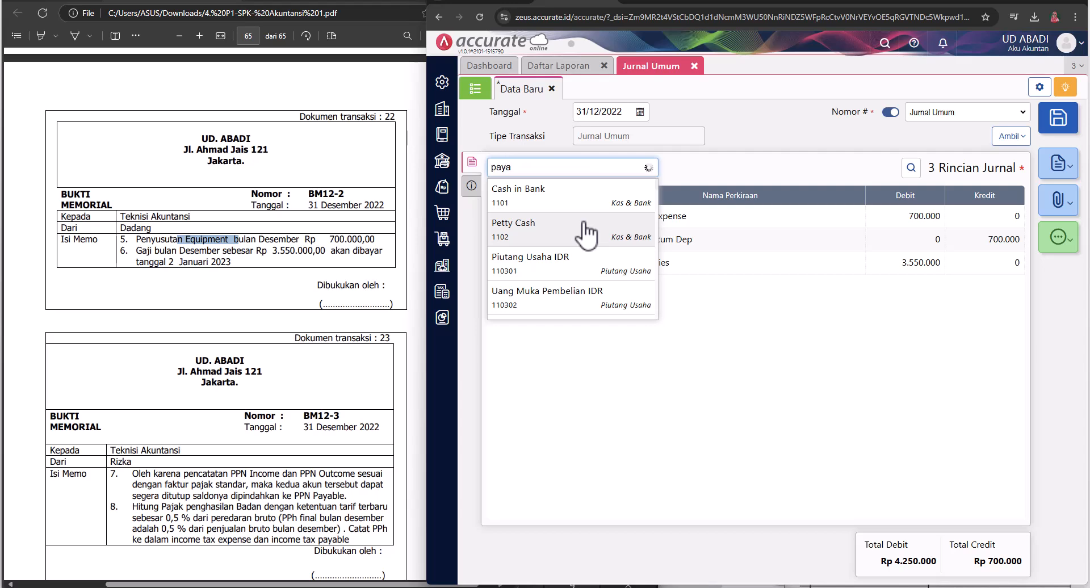
text(aya)
click(524, 192)
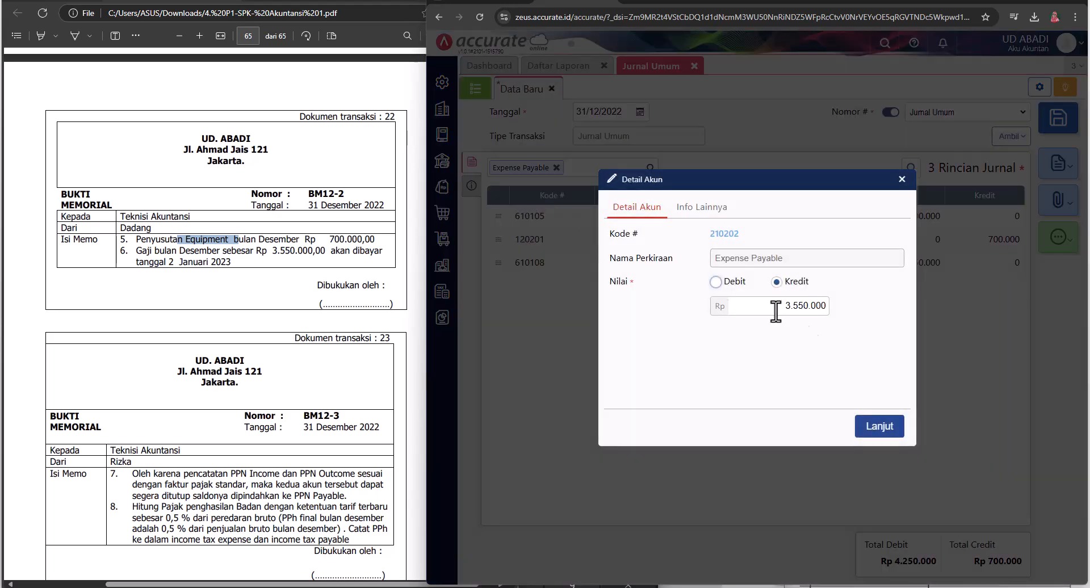
click(876, 429)
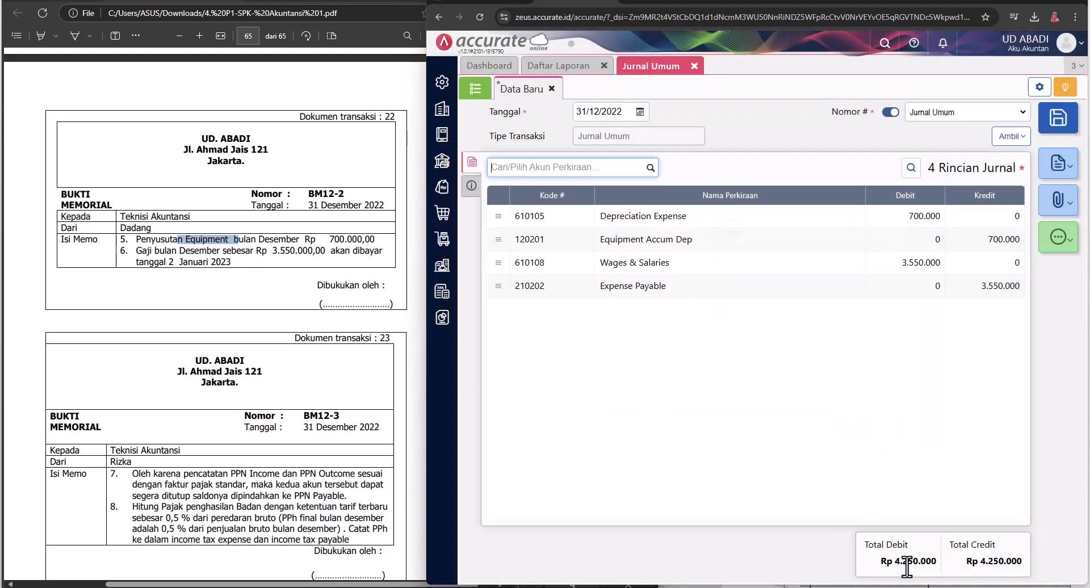
click(1058, 124)
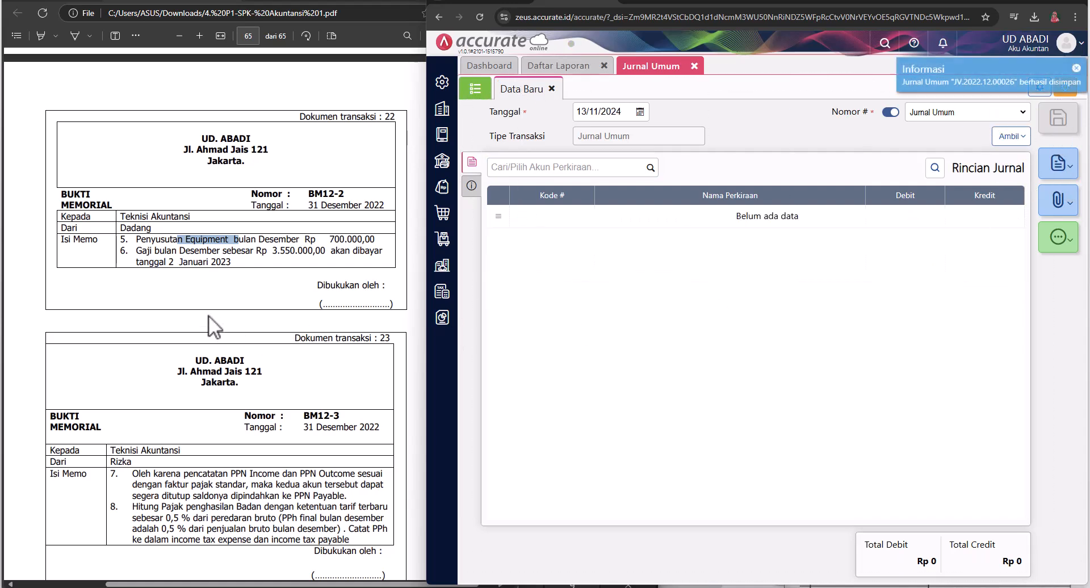
- Check item 7 of memo BM12-3 against the PPN balances in the Neraca Percobaan, and date the new Jurnal Umum entry 31/12/2022
scroll(209, 315, down, 3)
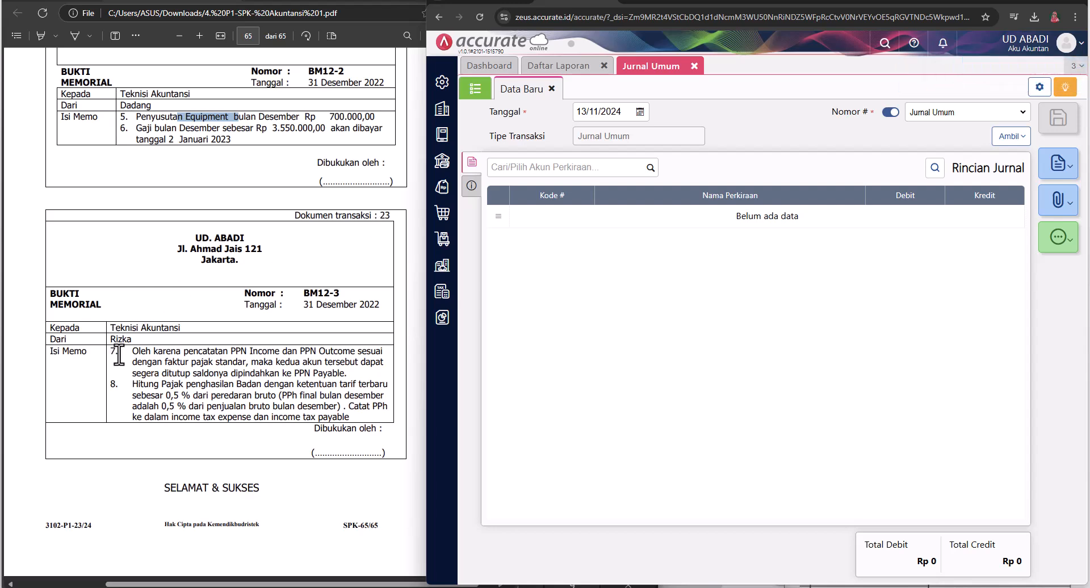
click(229, 353)
drag(228, 353, 357, 354)
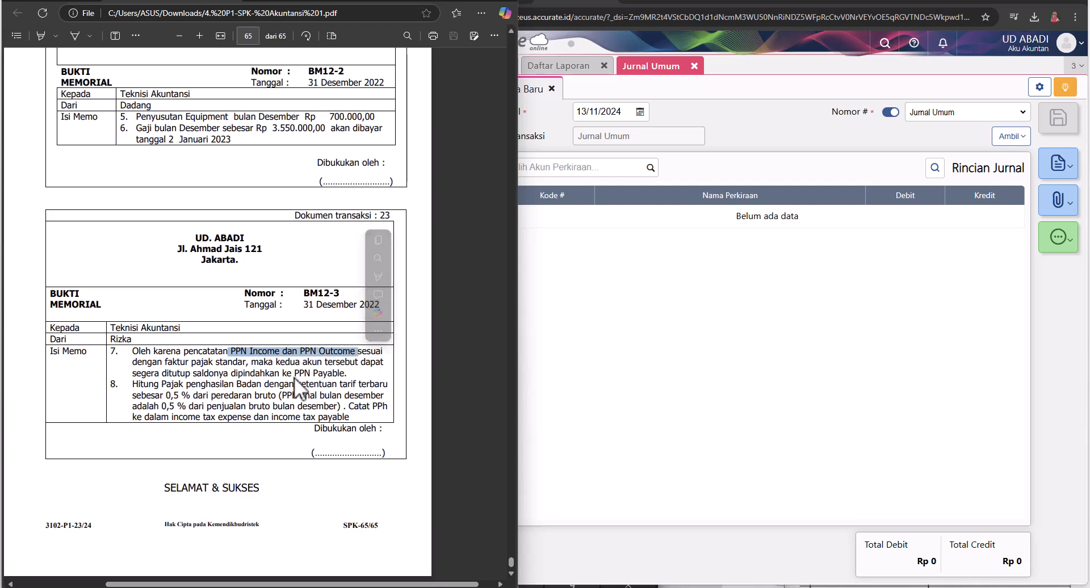
drag(294, 375, 348, 375)
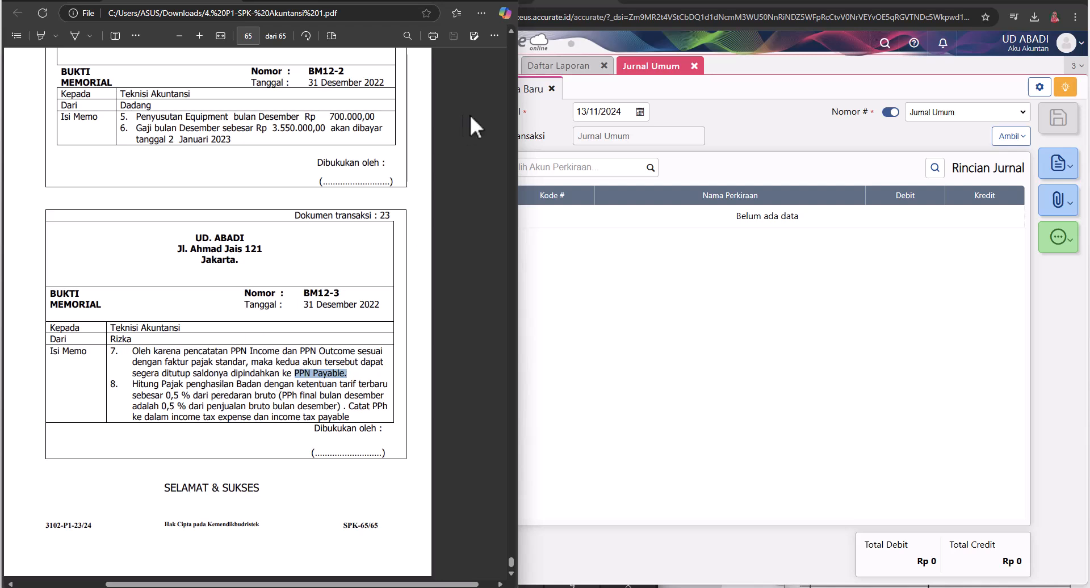
click(570, 66)
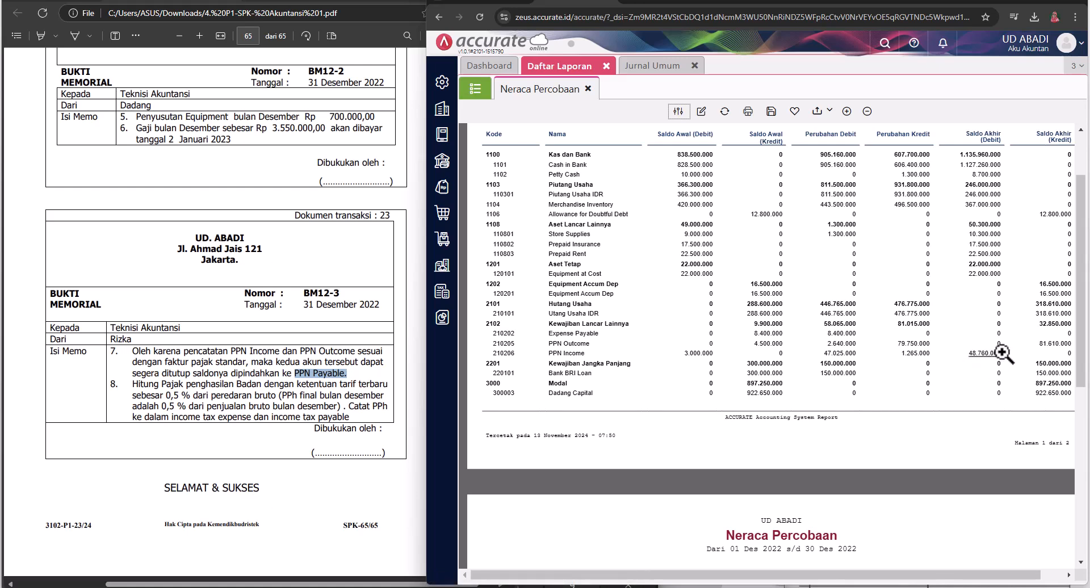
click(646, 67)
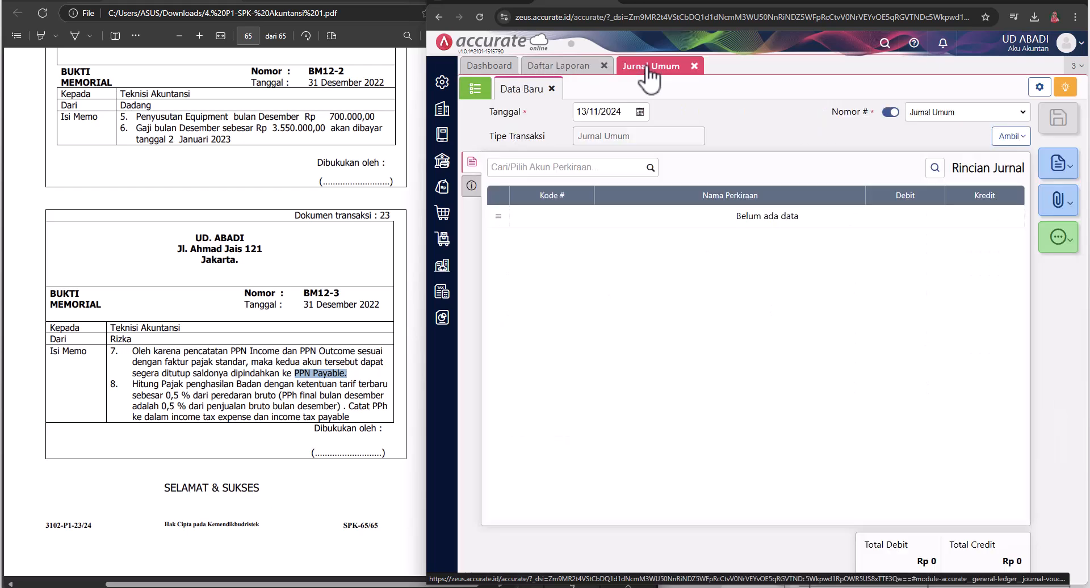
text(3)
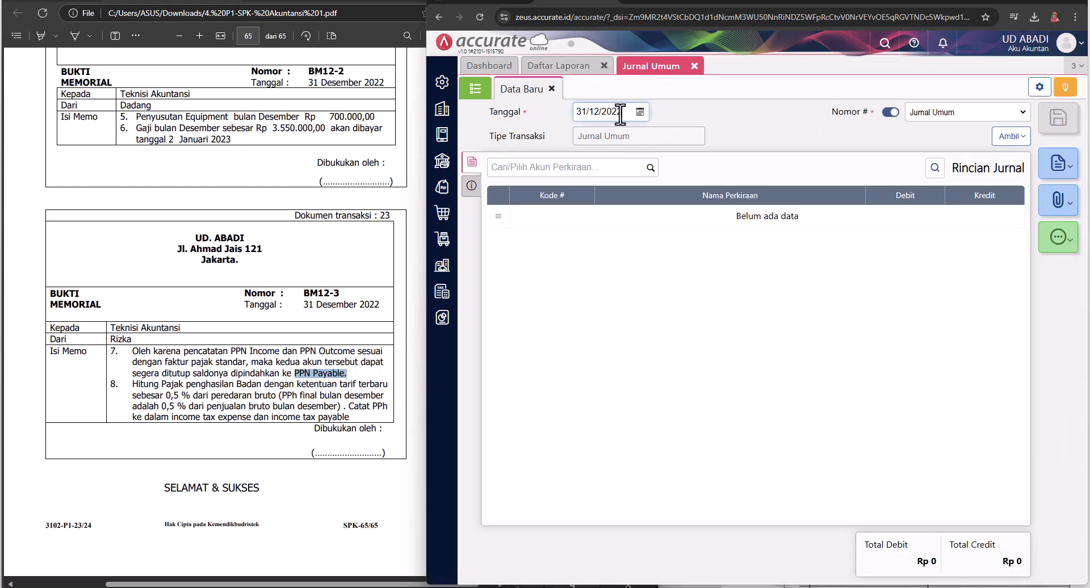
key(Tab)
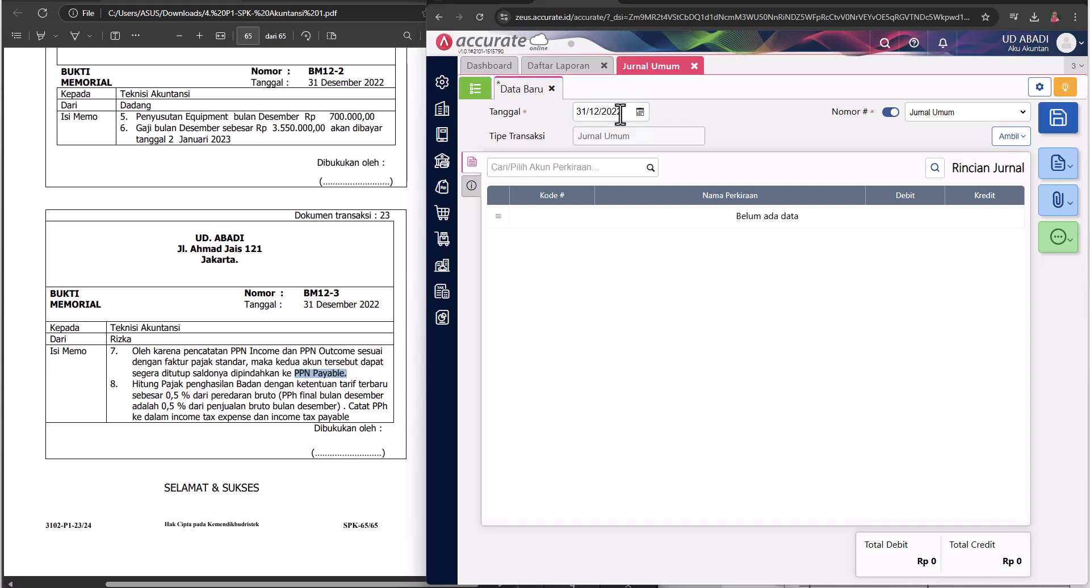
- Add the PPN Outcome account (210205) to the journal entry with a debit of Rp 81.610.000
click(591, 169)
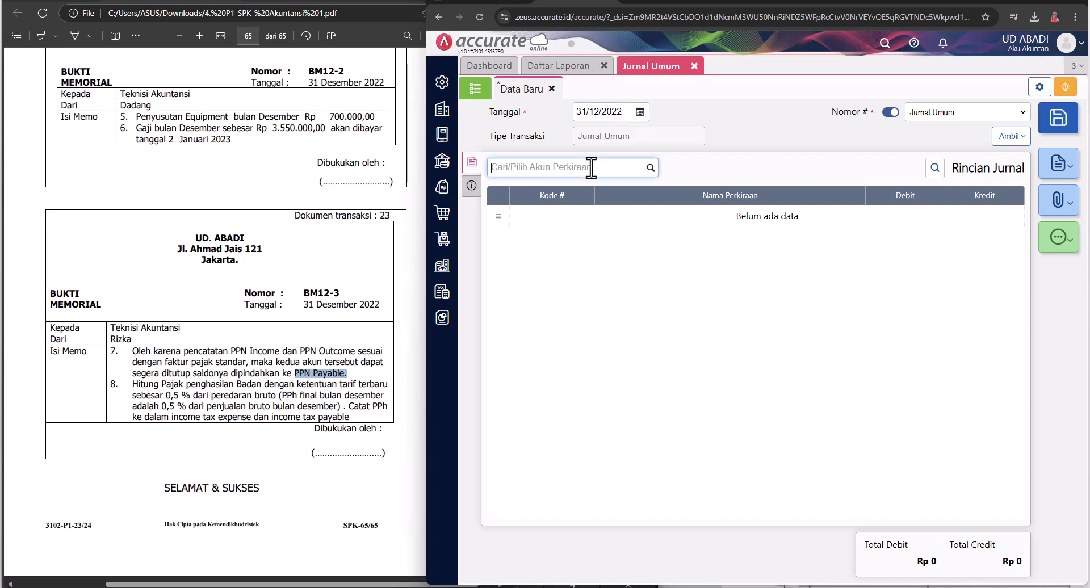
text(pp)
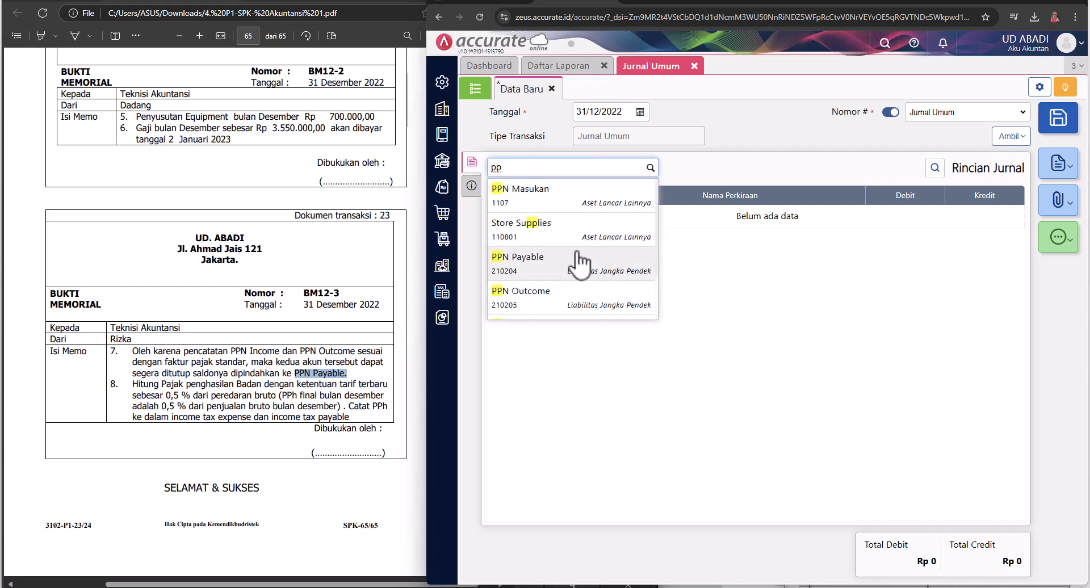
click(549, 299)
click(737, 305)
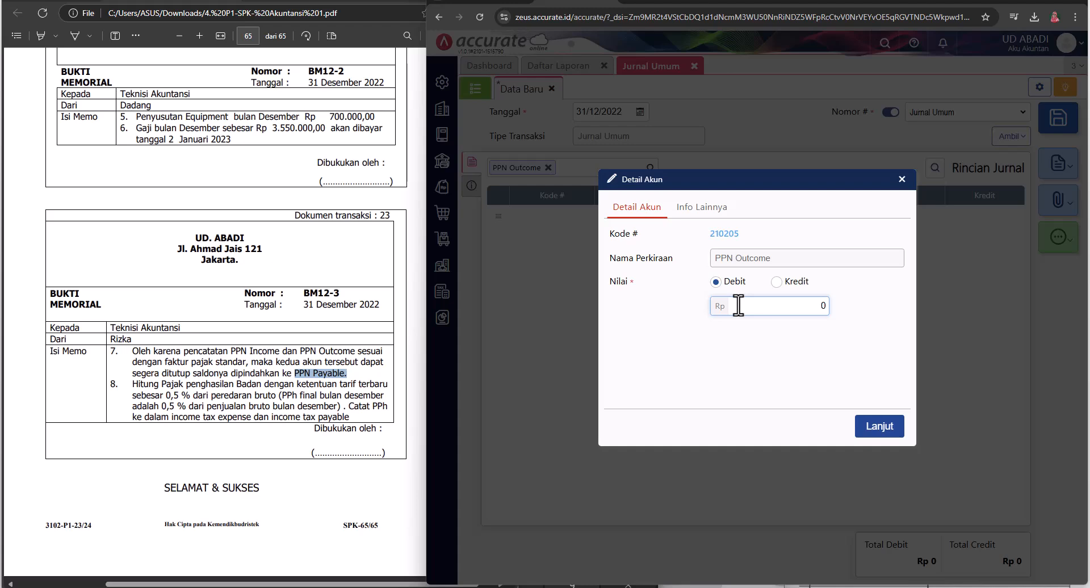
text(81.610.000)
click(884, 431)
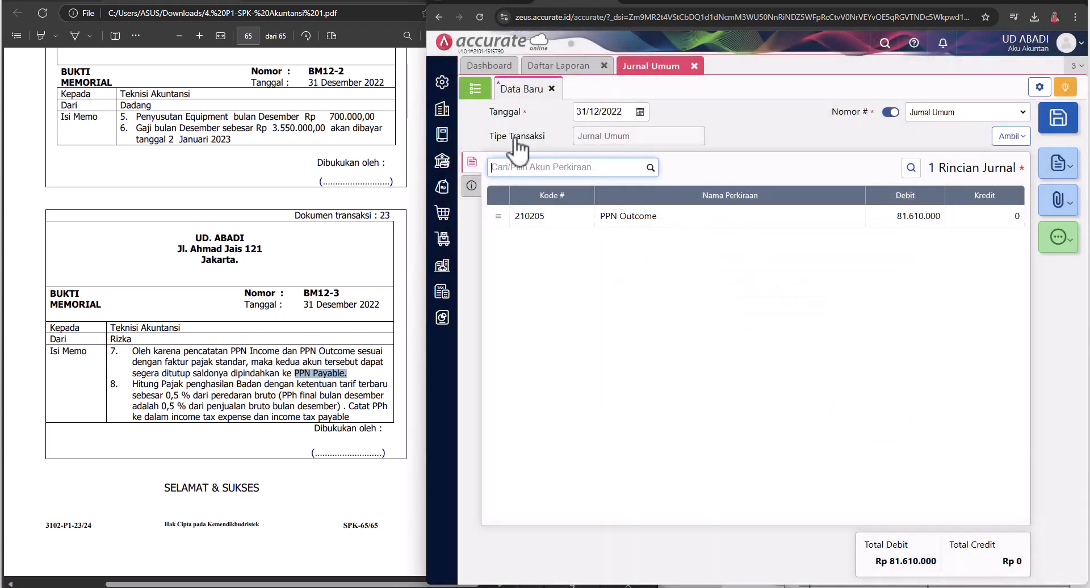
- Add the PPN Income account (210206) with a credit of Rp 48.760.000
click(456, 1)
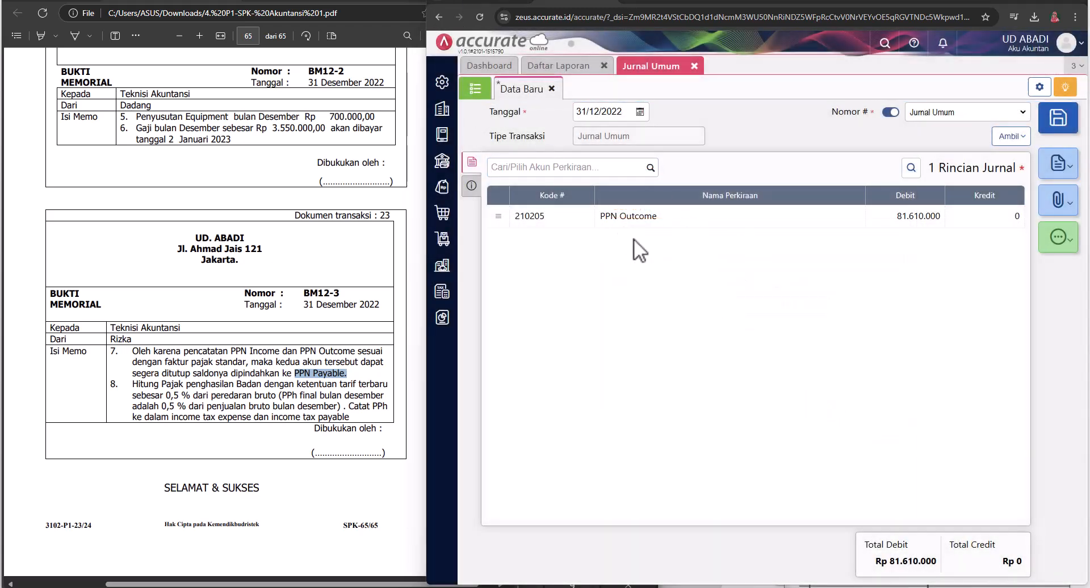
click(606, 167)
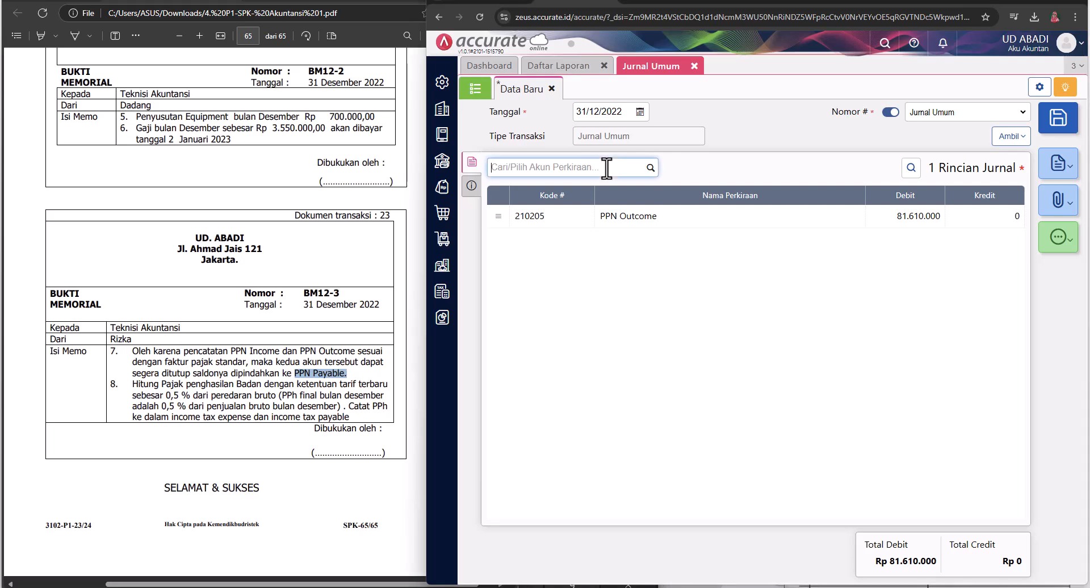
text(ppn inc)
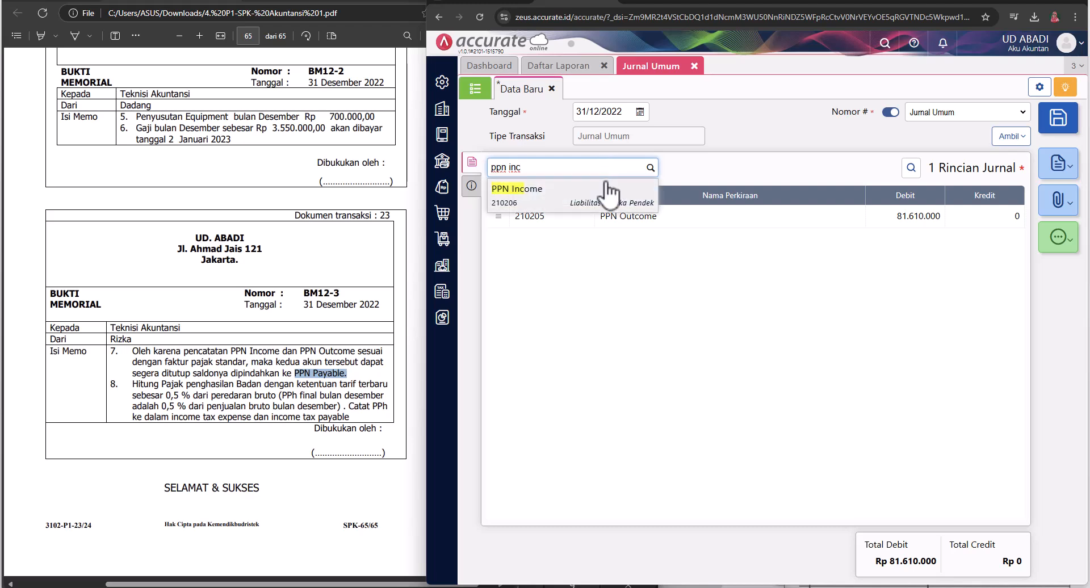
click(606, 204)
click(771, 310)
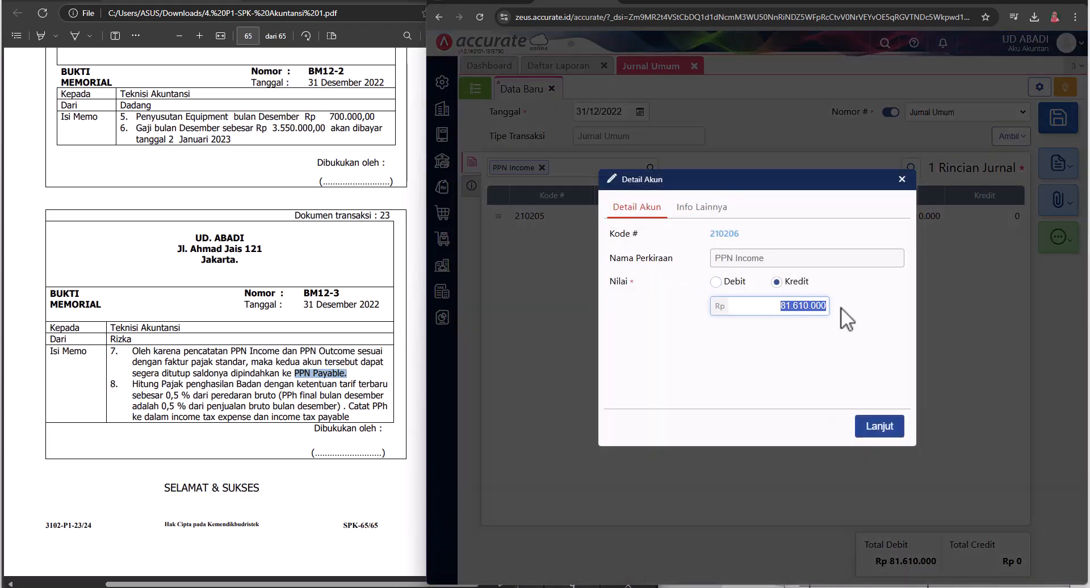
text(48.760.000)
click(883, 430)
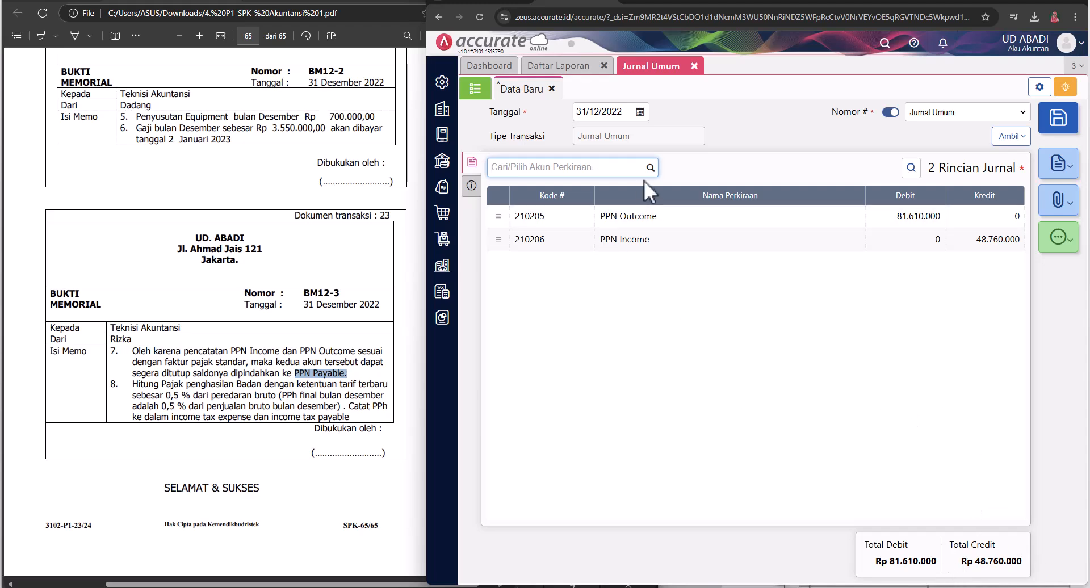
- Add the PPN Payable account (210204) with a credit of Rp 32.850.000
text(ppn pa)
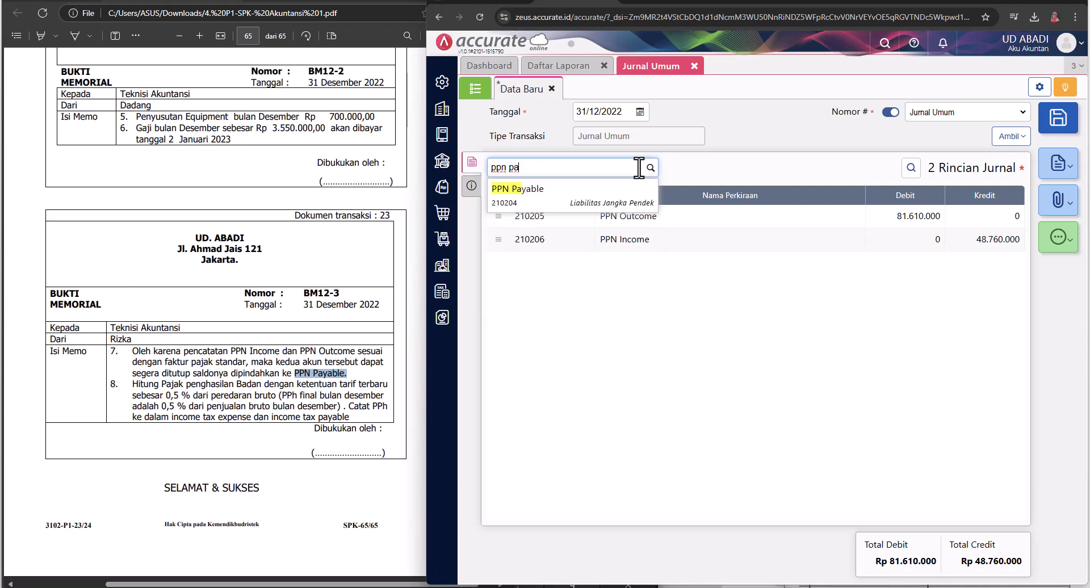
click(550, 187)
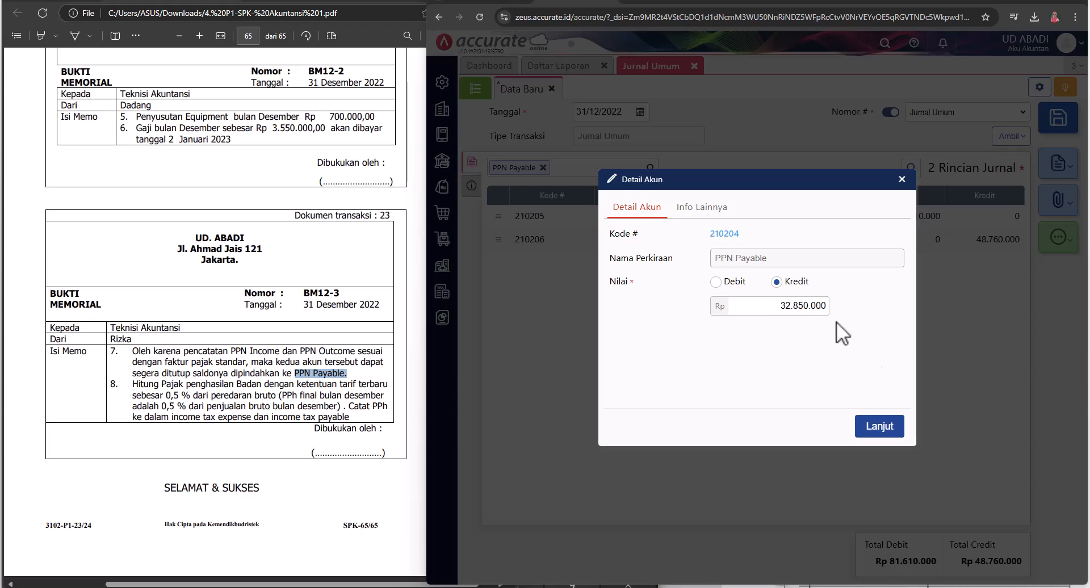
click(880, 430)
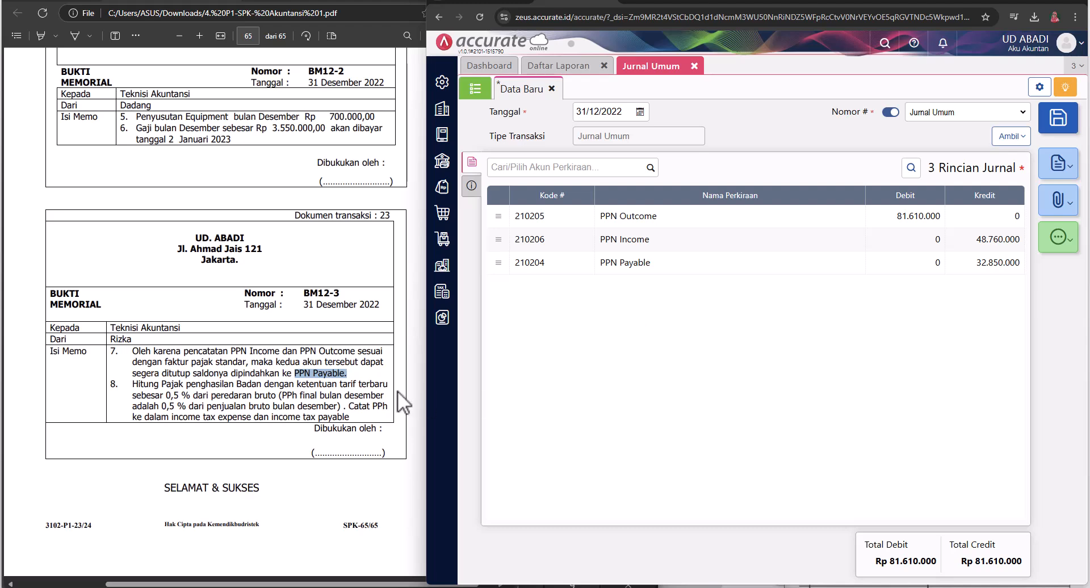
- Read the income tax instruction in item 8 of memo BM12-3 and go back to the Neraca Percobaan report for the Sales balance
click(130, 386)
drag(130, 386, 149, 385)
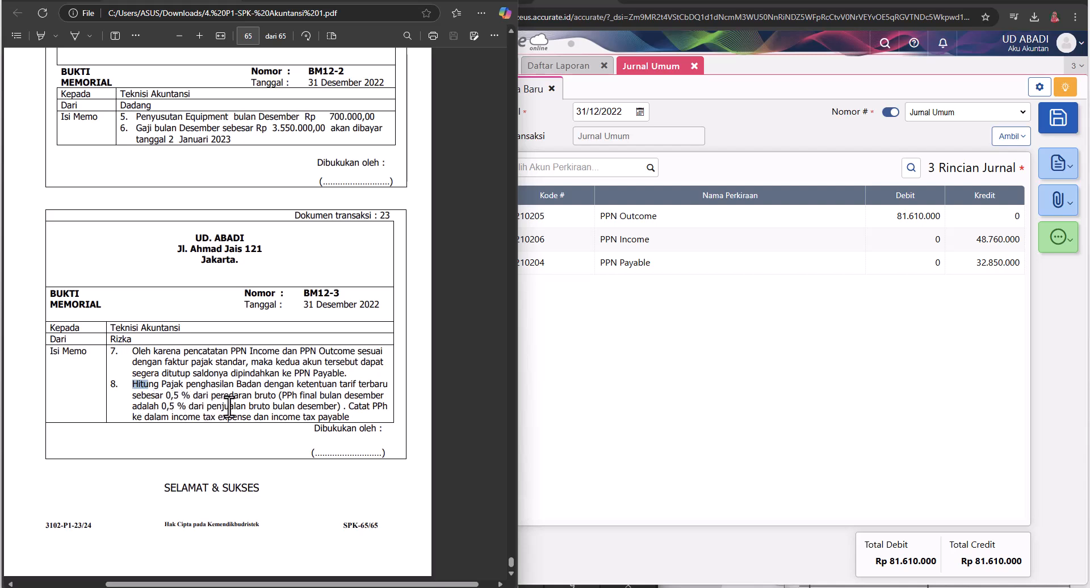
drag(206, 407, 277, 407)
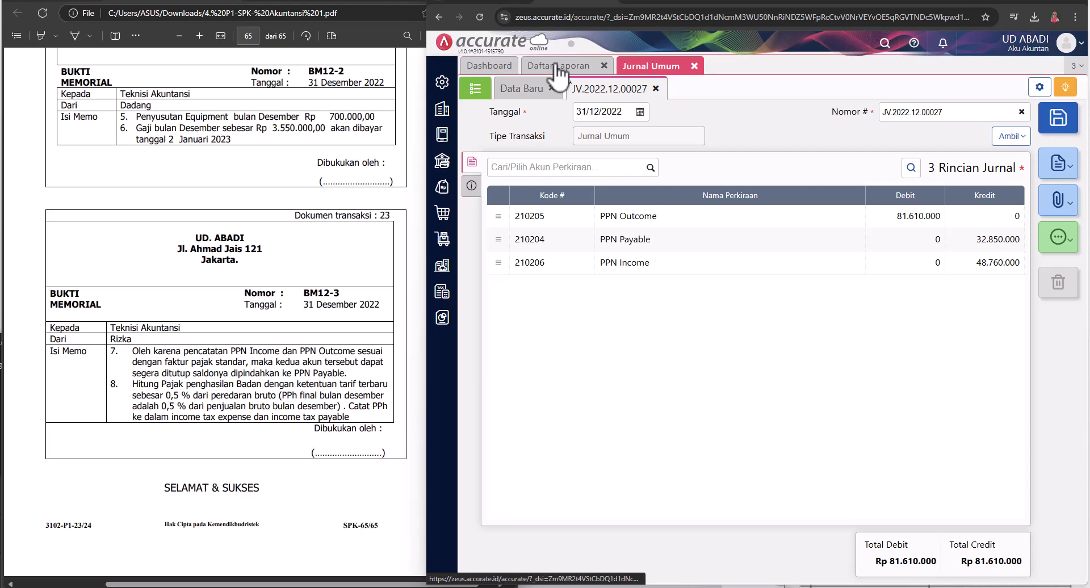
click(559, 67)
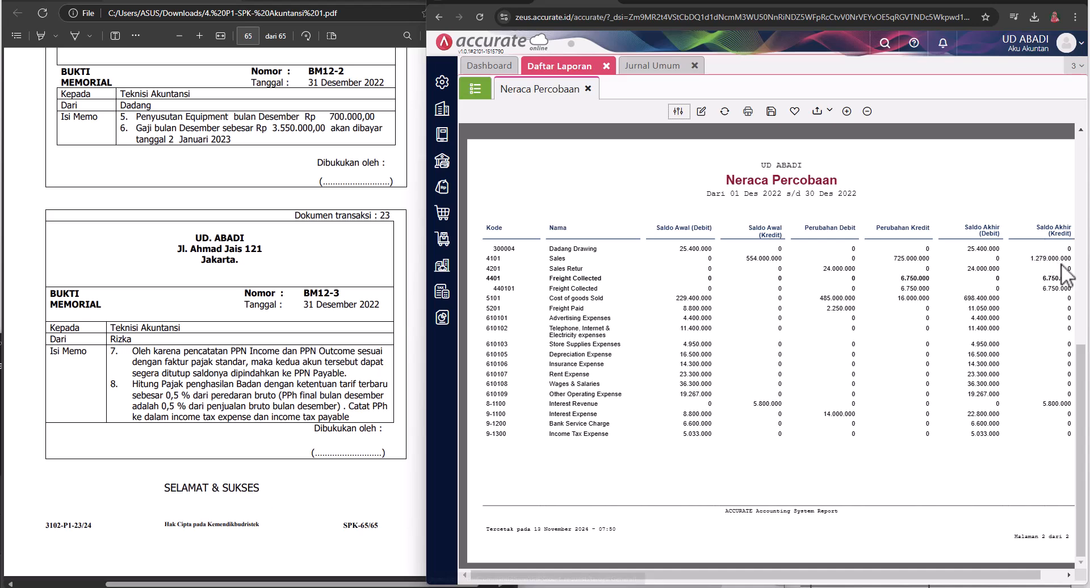
- Calculate the income tax in the calculator as 0,5% of the 1.279.000.000 Sales closing balance
click(741, 576)
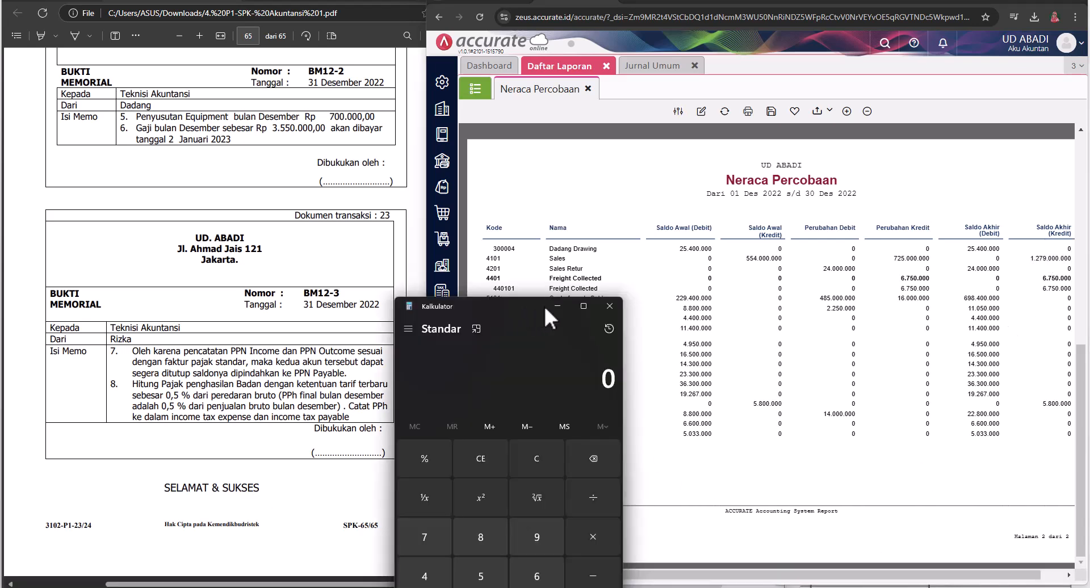
text(1.279)
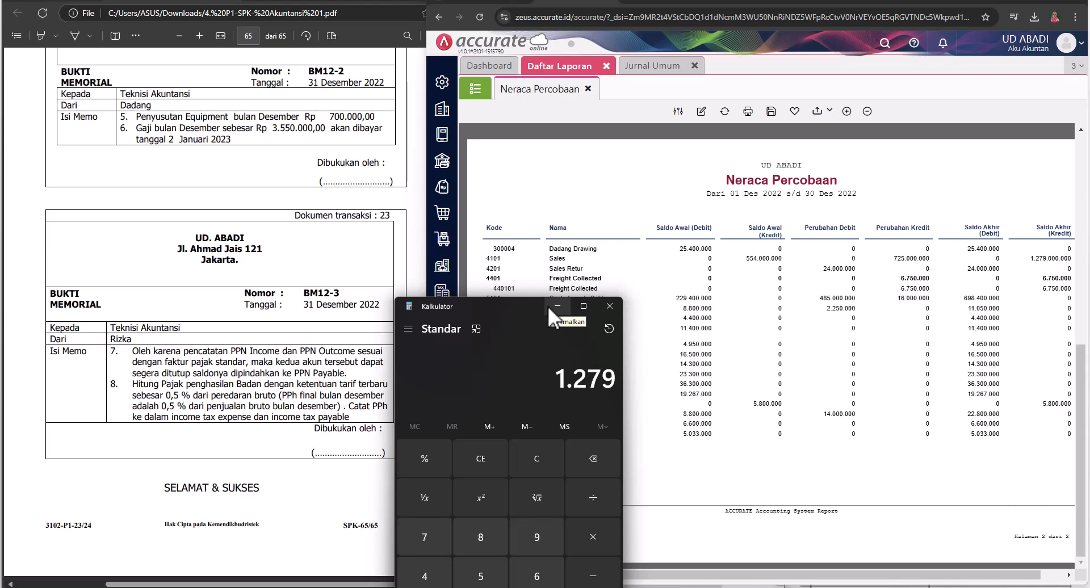
text(.000.000)
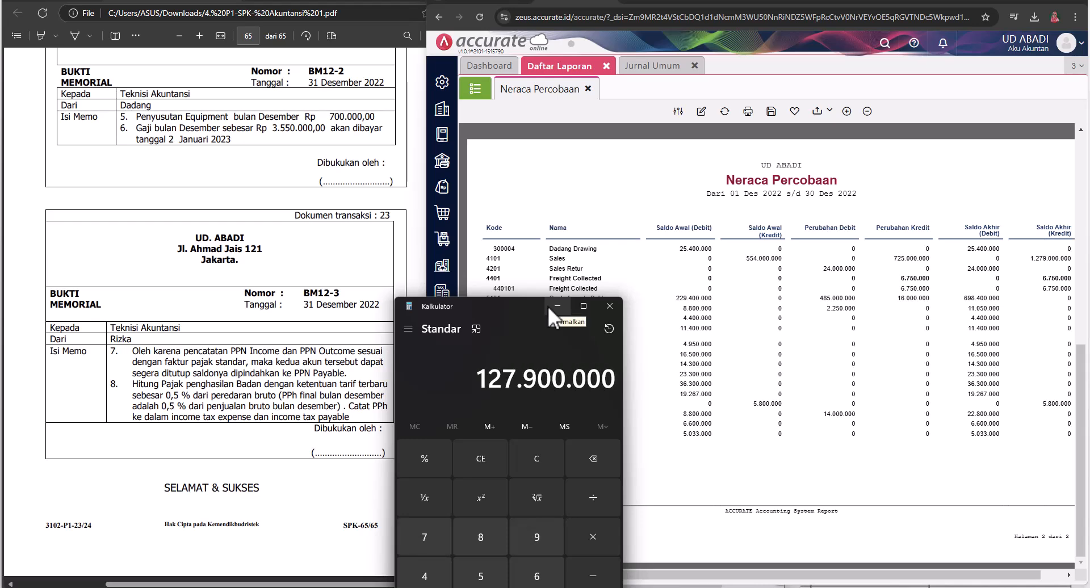
key(asterisk)
text(0,5)
key(slash)
text(100)
key(Return)
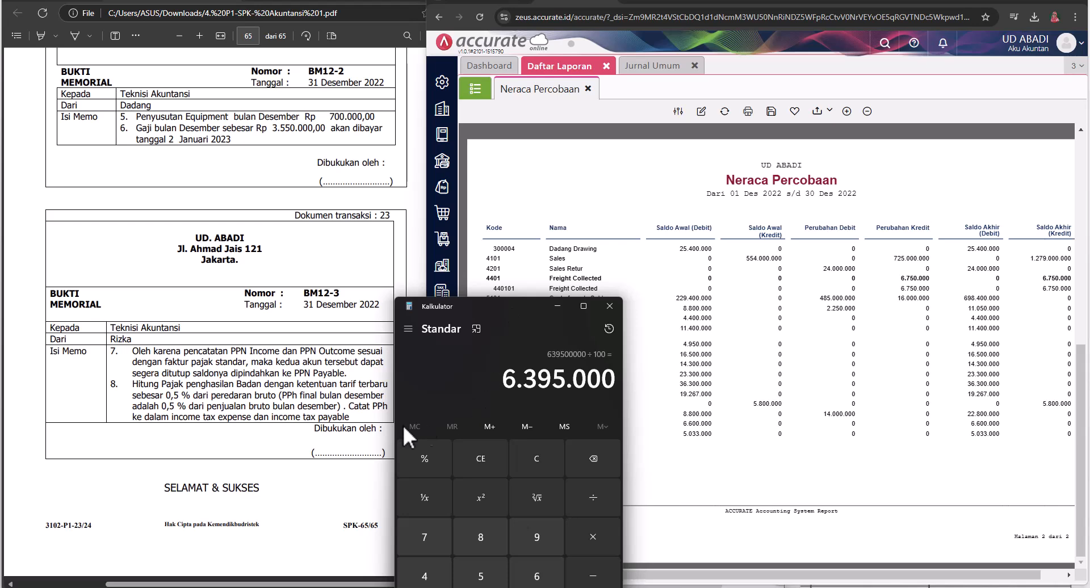
- Add the Income Tax Expense account (9-1300) named in item 8 to the PPN closing journal entry with a debit of Rp 6.395.000
click(172, 422)
drag(161, 420, 351, 425)
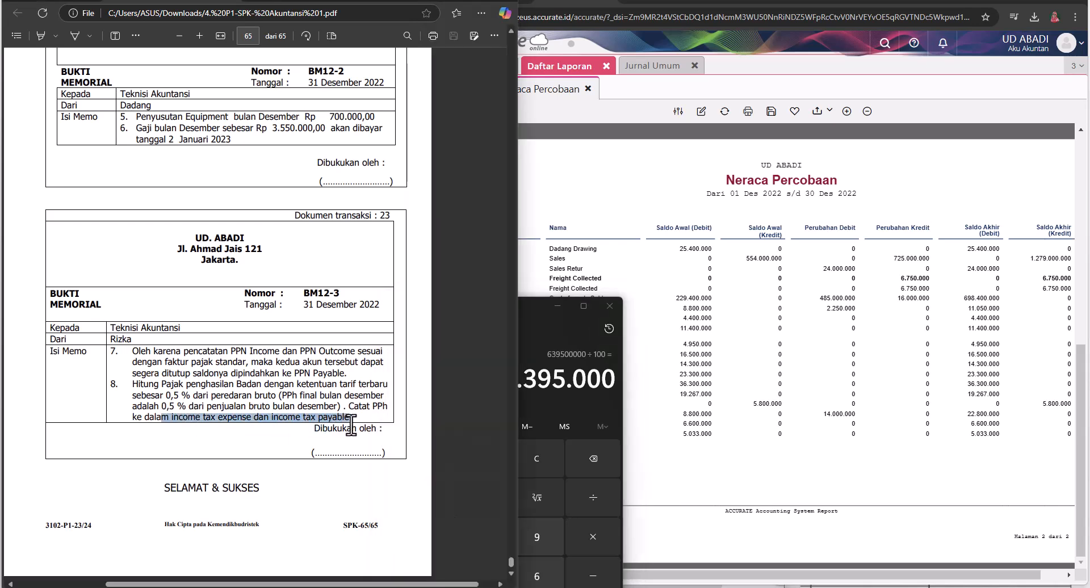
click(532, 311)
drag(531, 298, 89, 287)
click(652, 65)
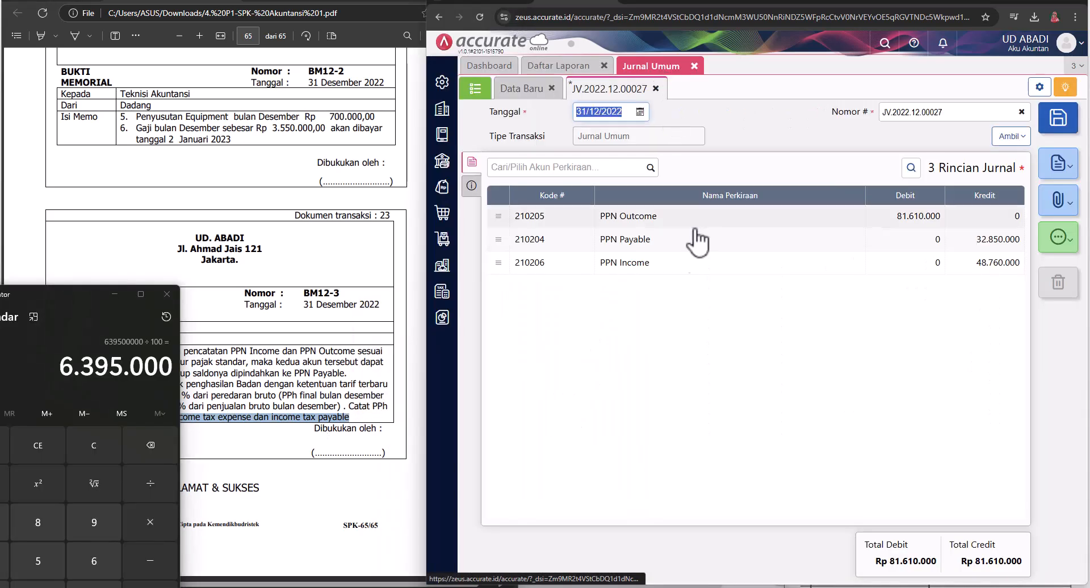
click(611, 167)
text(income)
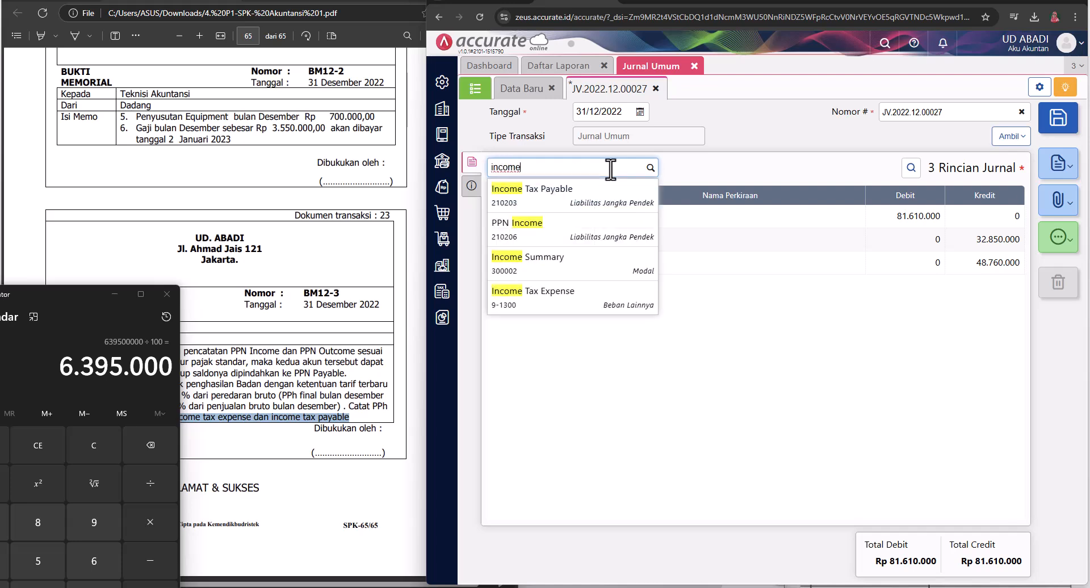
click(559, 307)
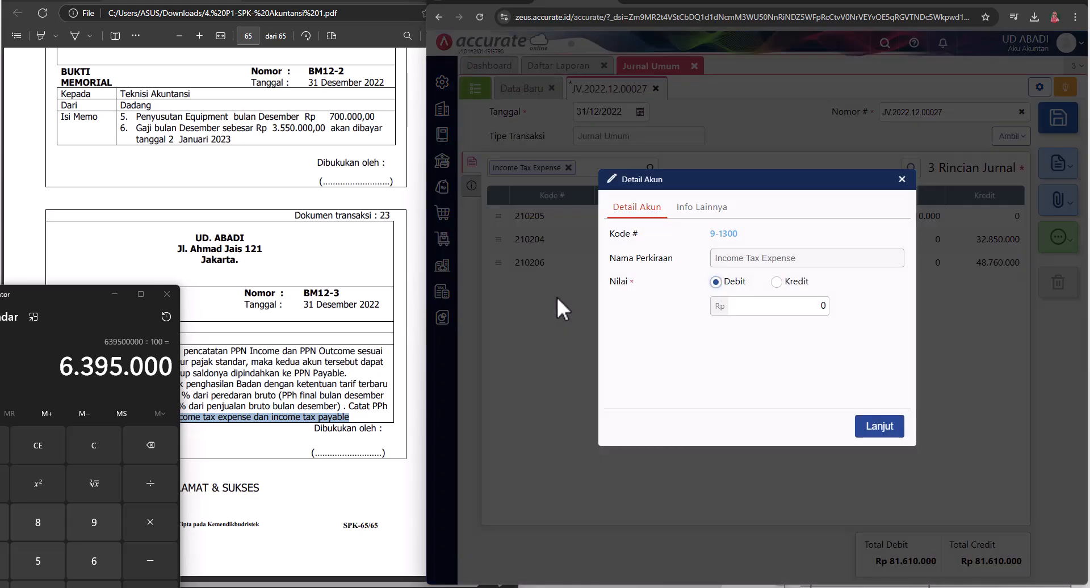
click(793, 309)
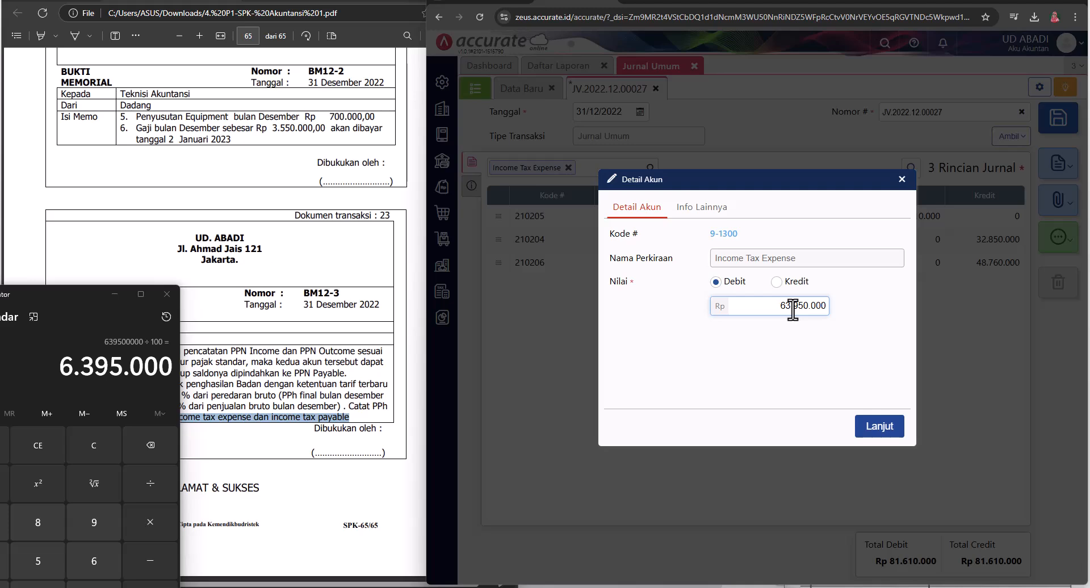
click(886, 431)
- Add the Income Tax Payable account (210203) with a credit of Rp 6.395.000, and save and close the journal entry
text(income)
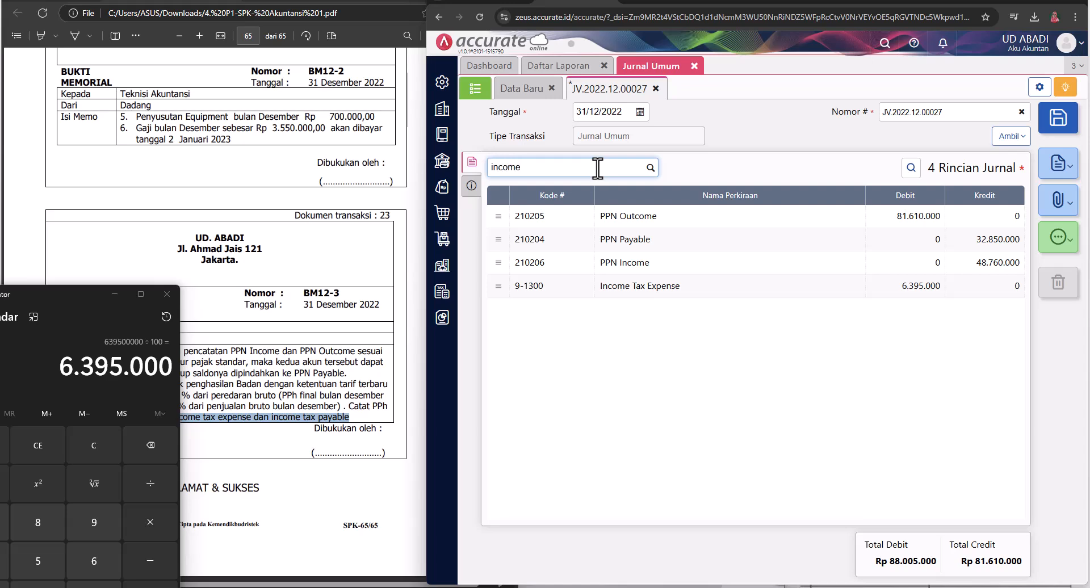
click(597, 193)
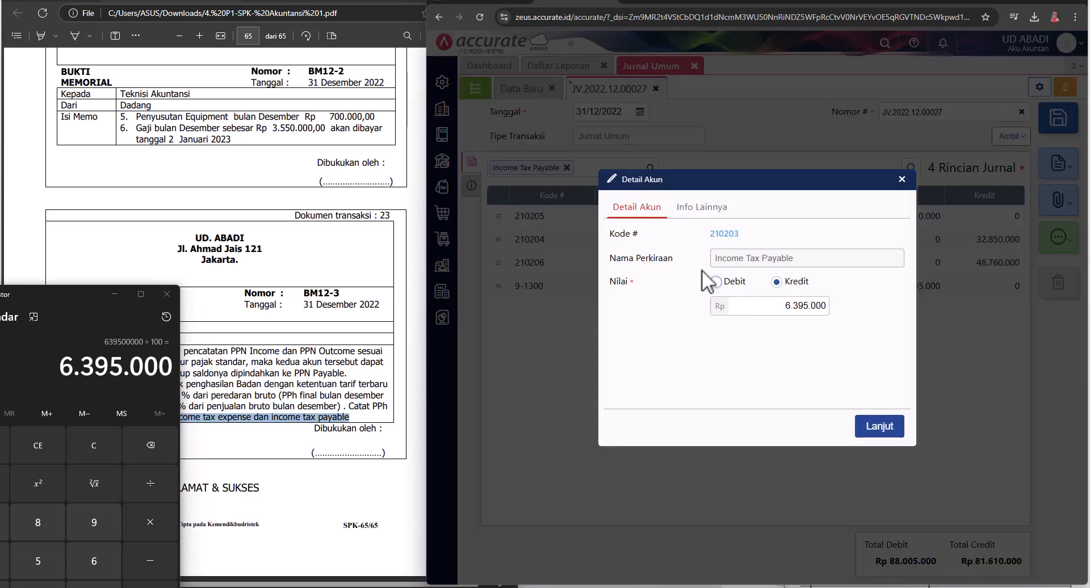
click(885, 432)
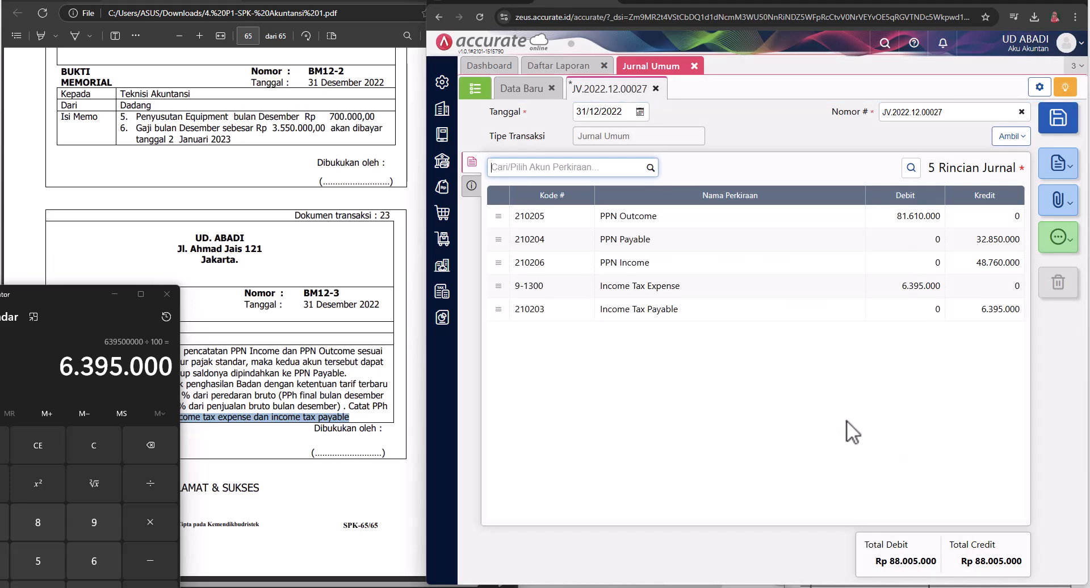
click(846, 407)
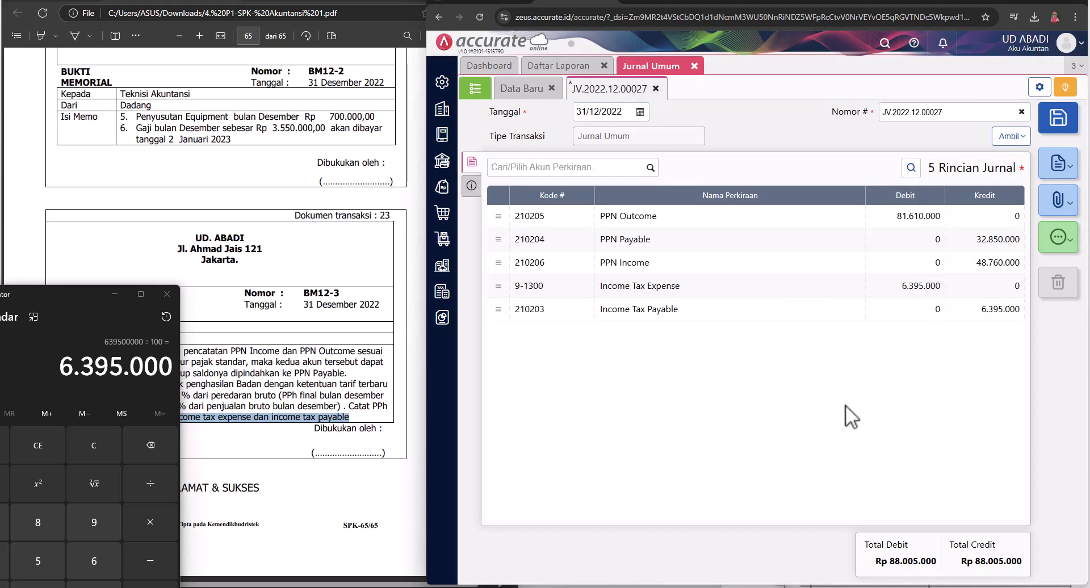
click(1069, 118)
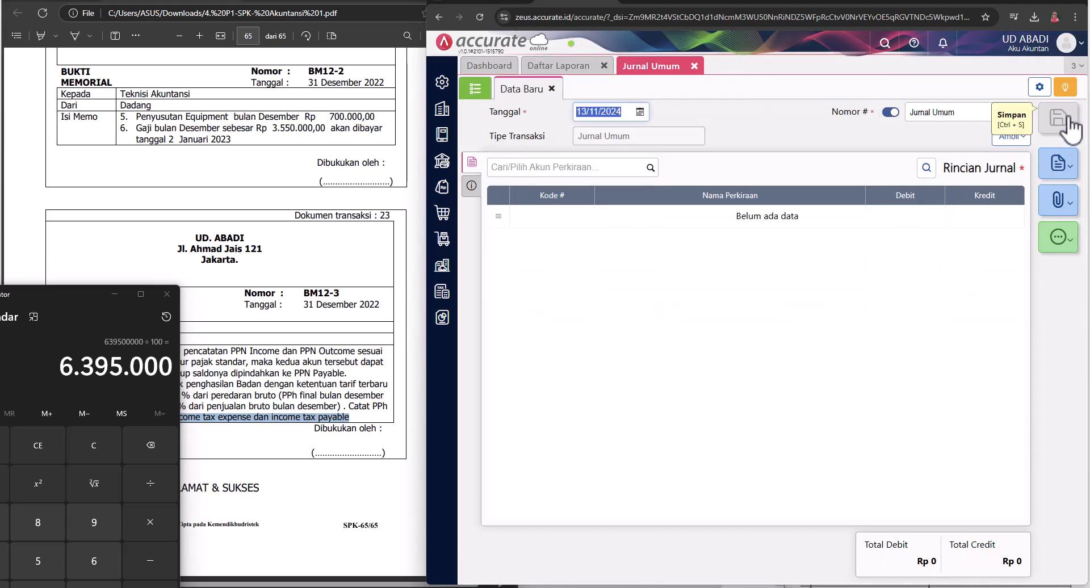
click(693, 66)
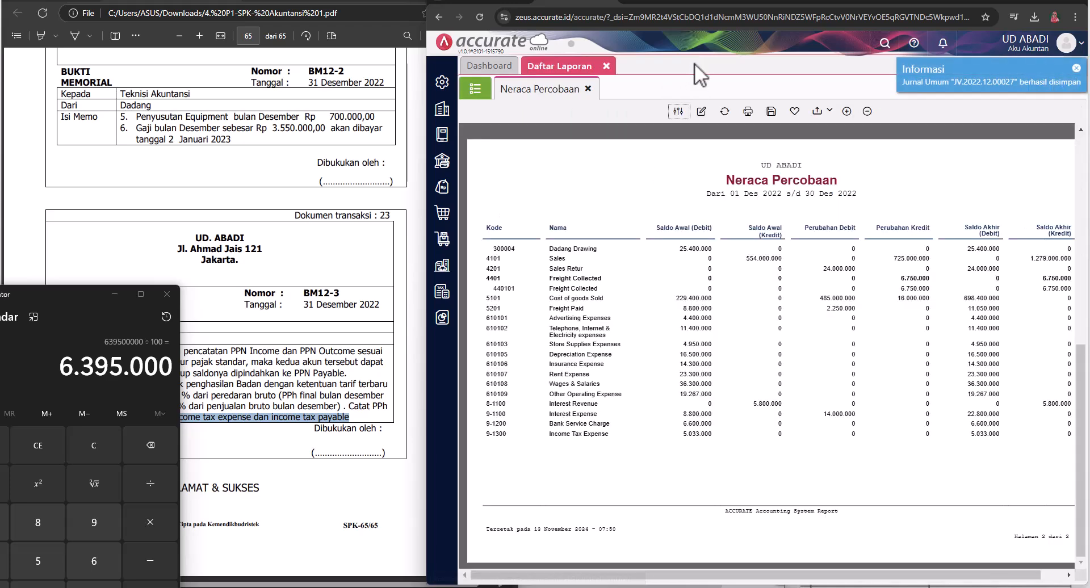
- Run the month-end process (Proses Akhir Bulan) for Desember 2022
click(443, 136)
click(443, 109)
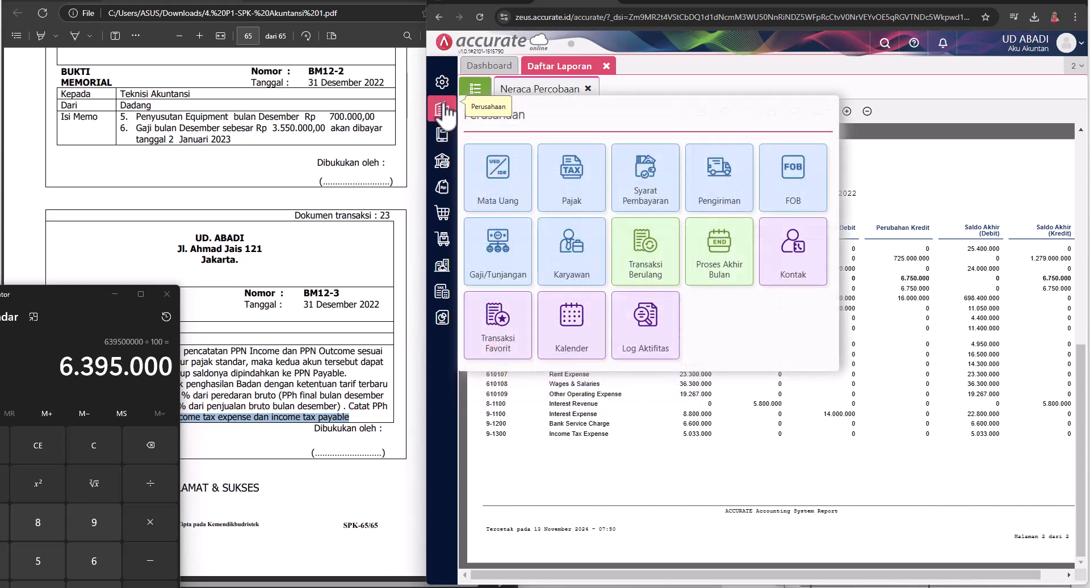
click(719, 258)
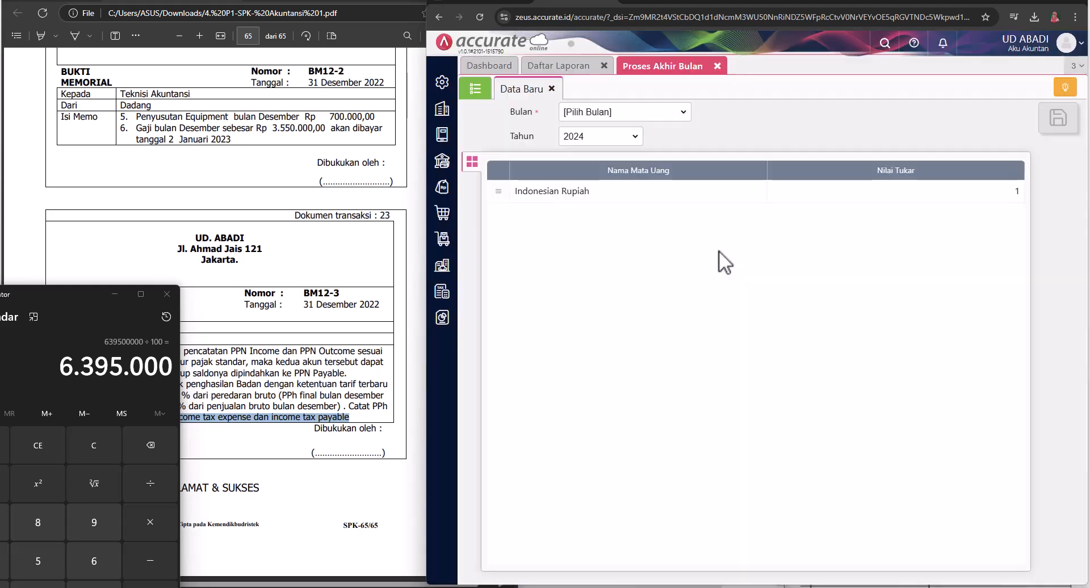
click(680, 113)
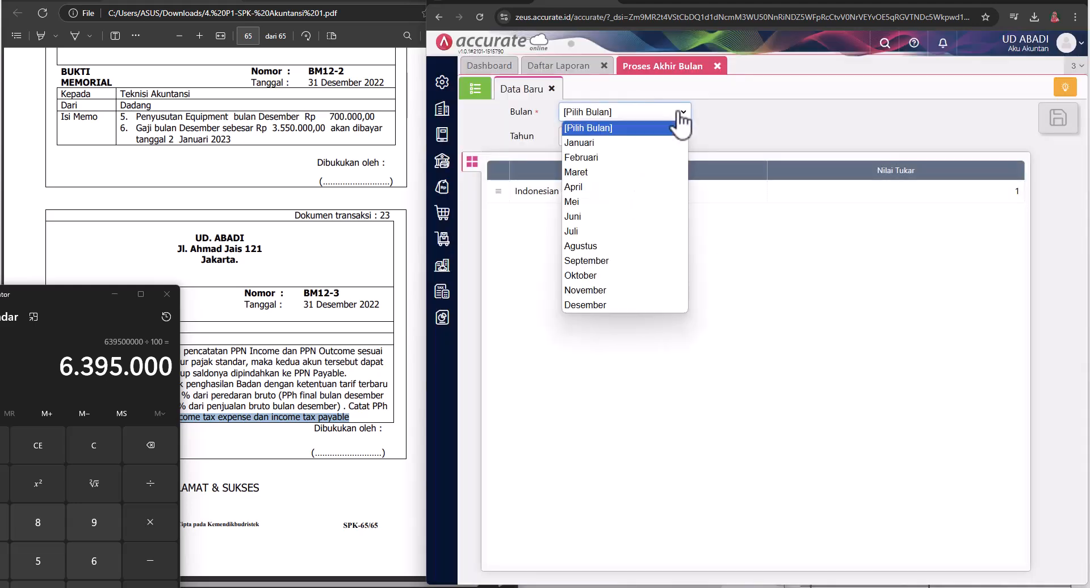
click(570, 305)
click(604, 136)
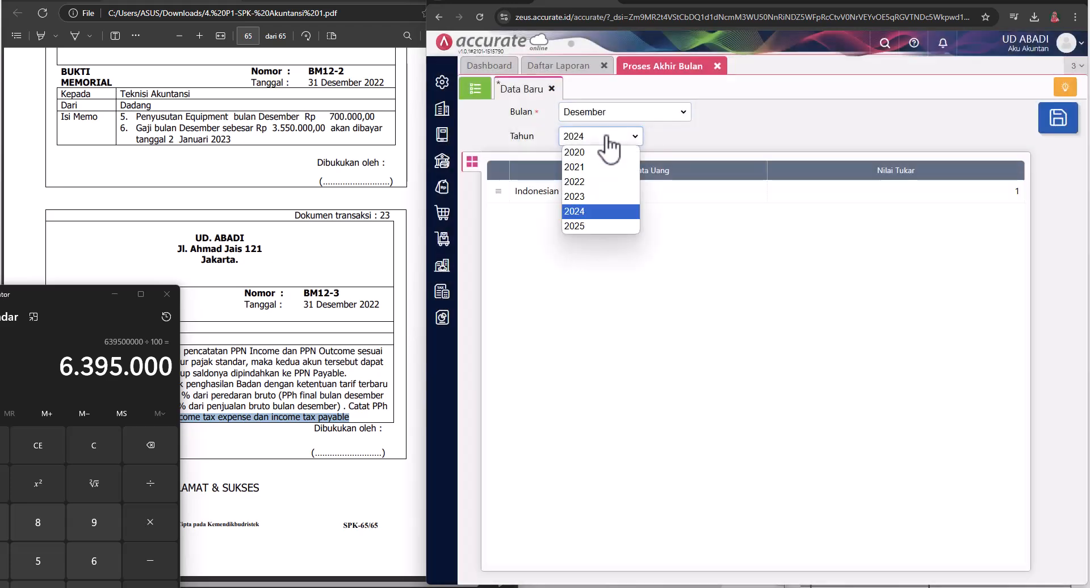
click(600, 182)
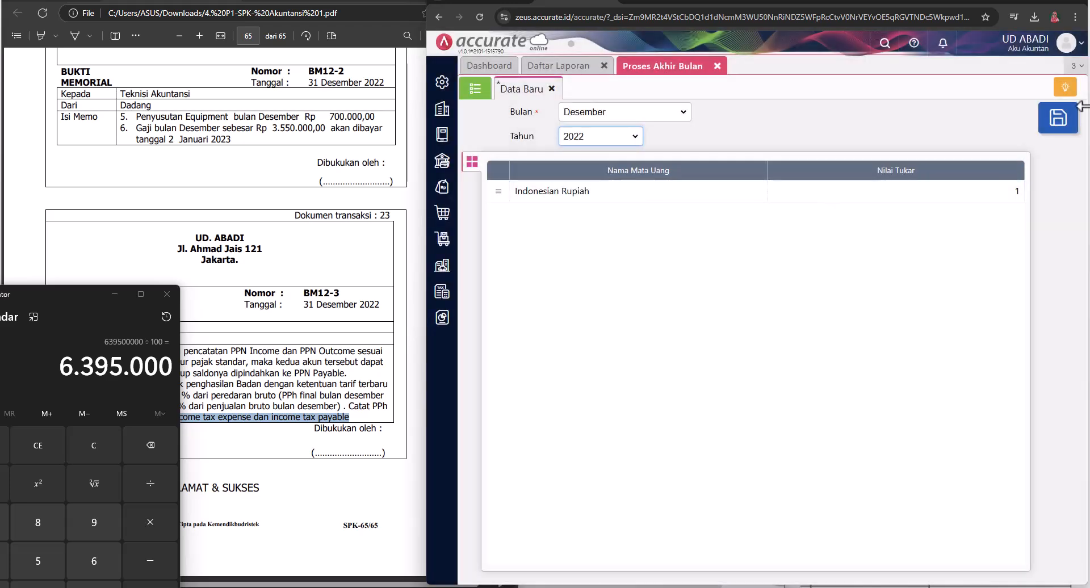
click(1058, 124)
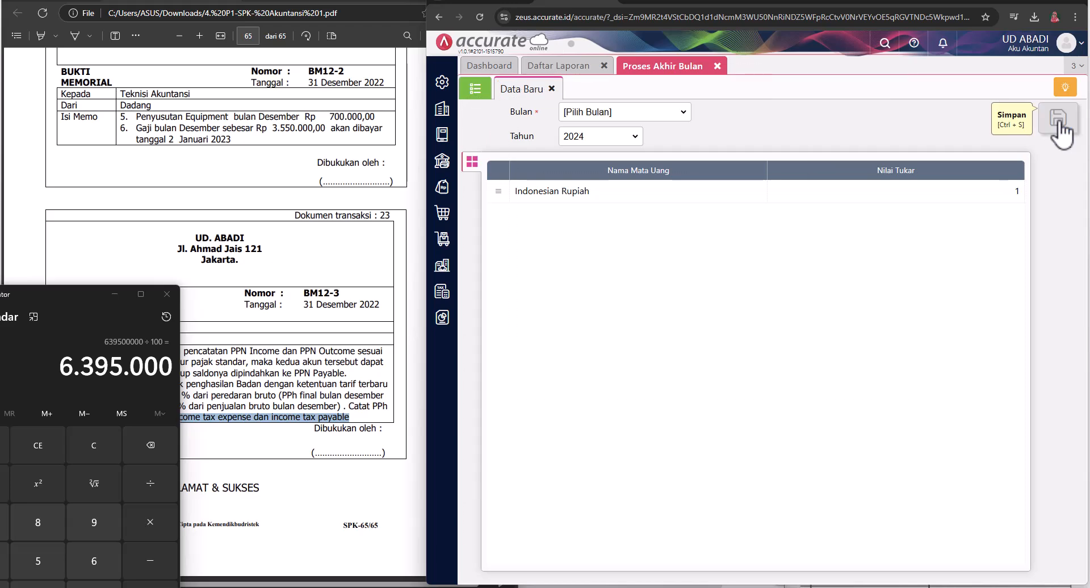
- Display the Neraca (Induk Skontro) report as of 31/12/2022 and look over both sides down to their totals
click(560, 67)
click(476, 92)
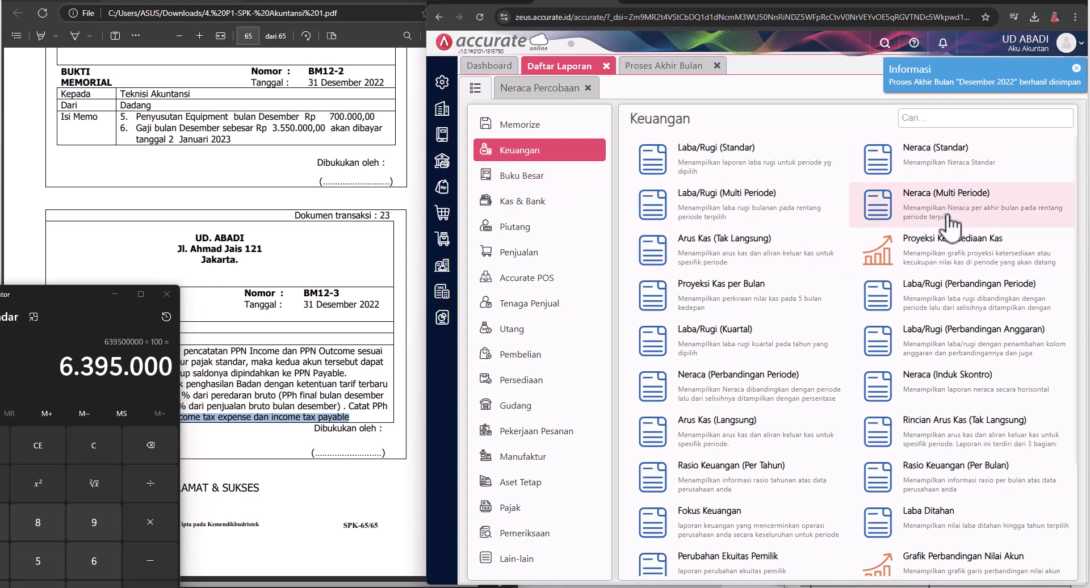
click(953, 384)
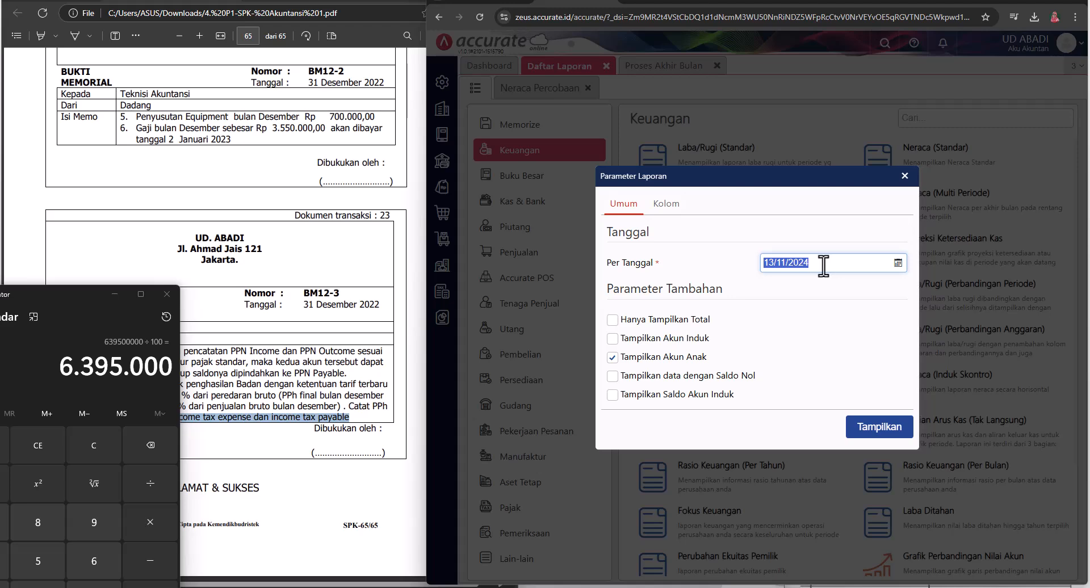
text(31)
text(122022)
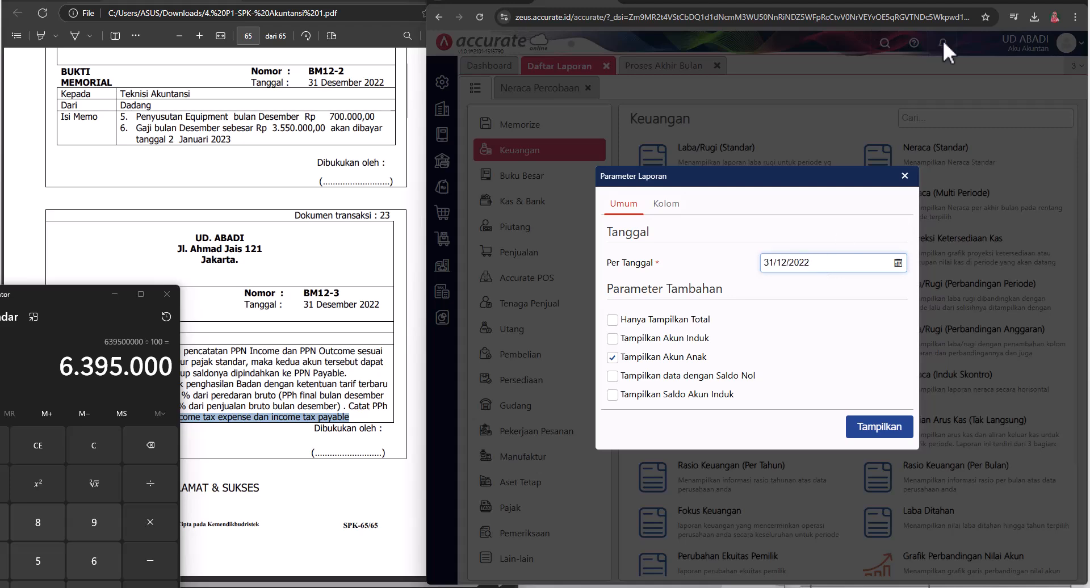
click(887, 429)
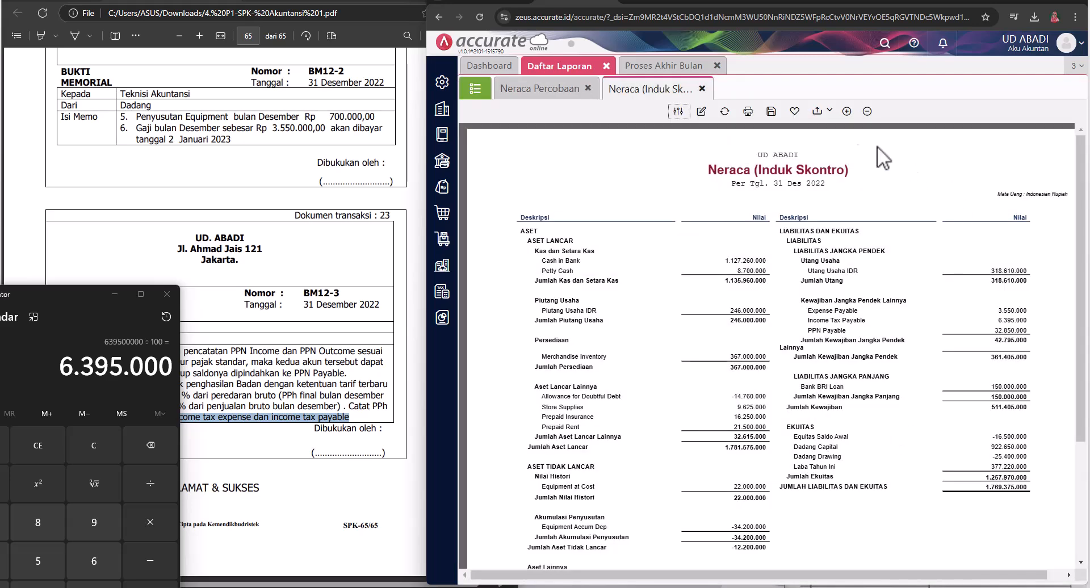
scroll(796, 404, down, 2)
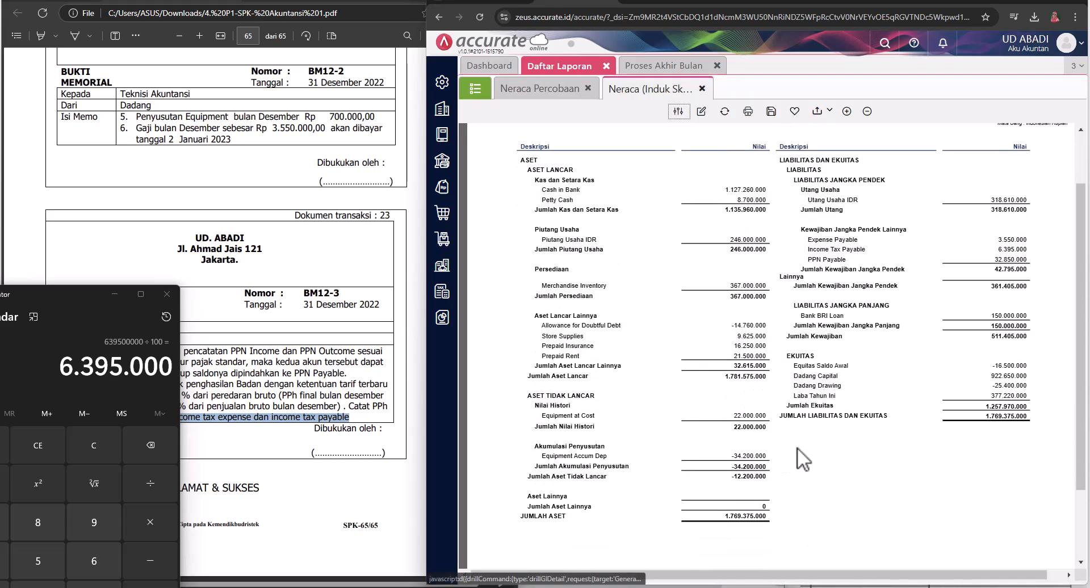
- Display the Laba/Rugi (Standar) report for 01/12/2022 to 31/12/2022 and look it over down to the net profit
click(475, 89)
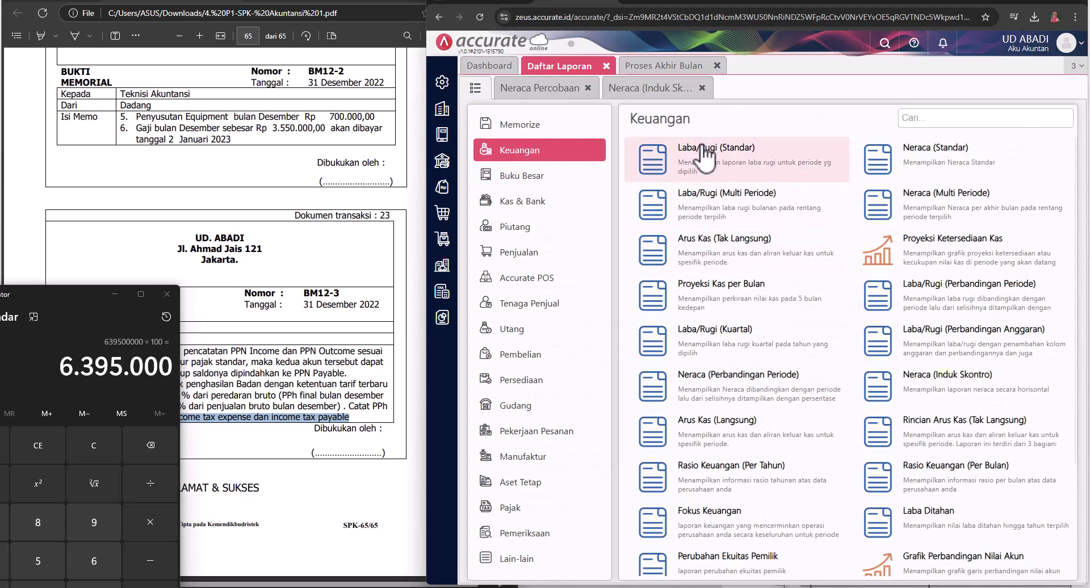
click(735, 168)
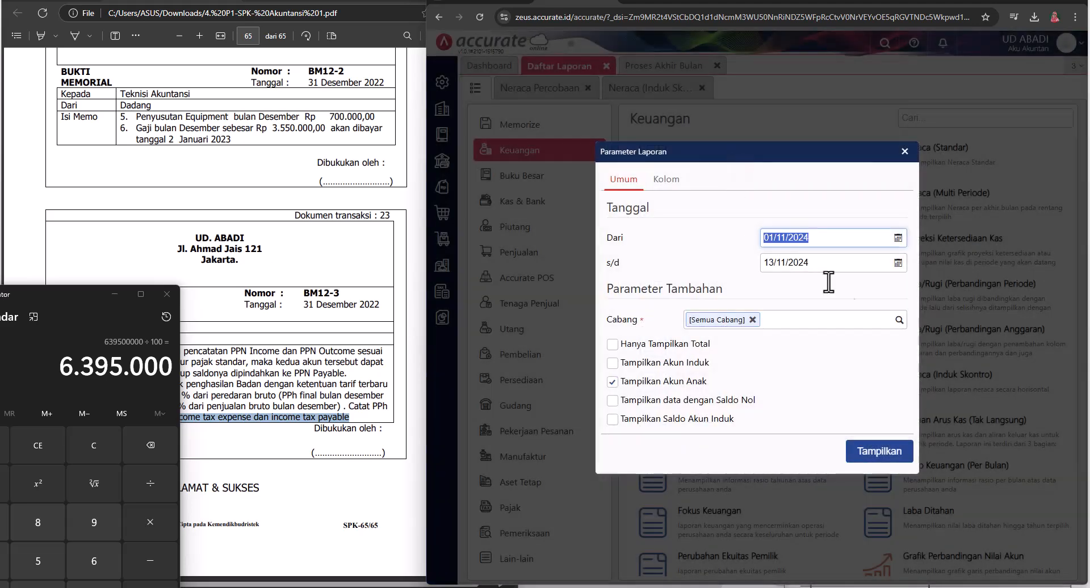
text(01)
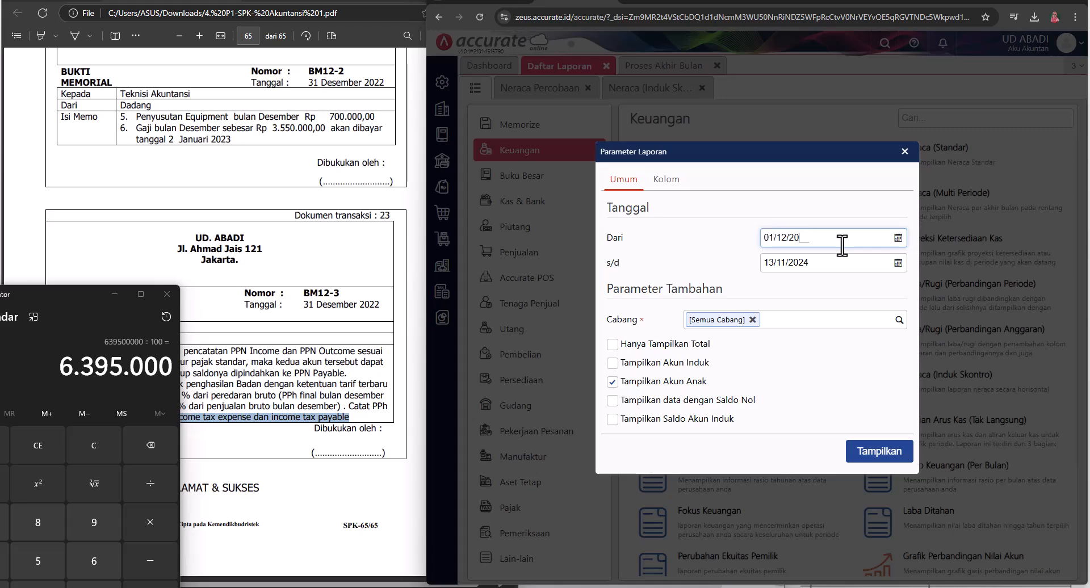
key(Tab)
text(31)
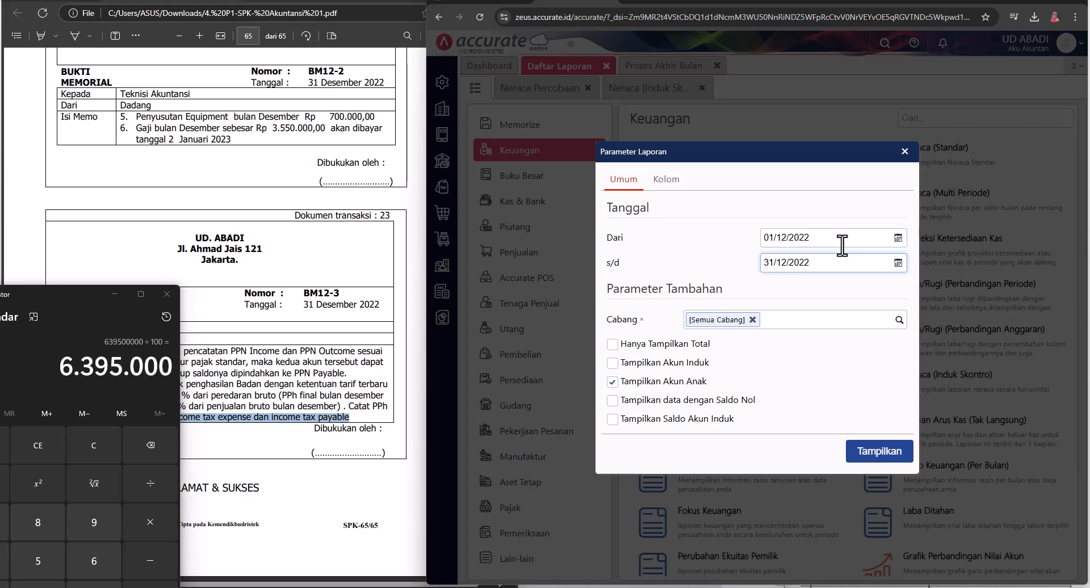
click(907, 457)
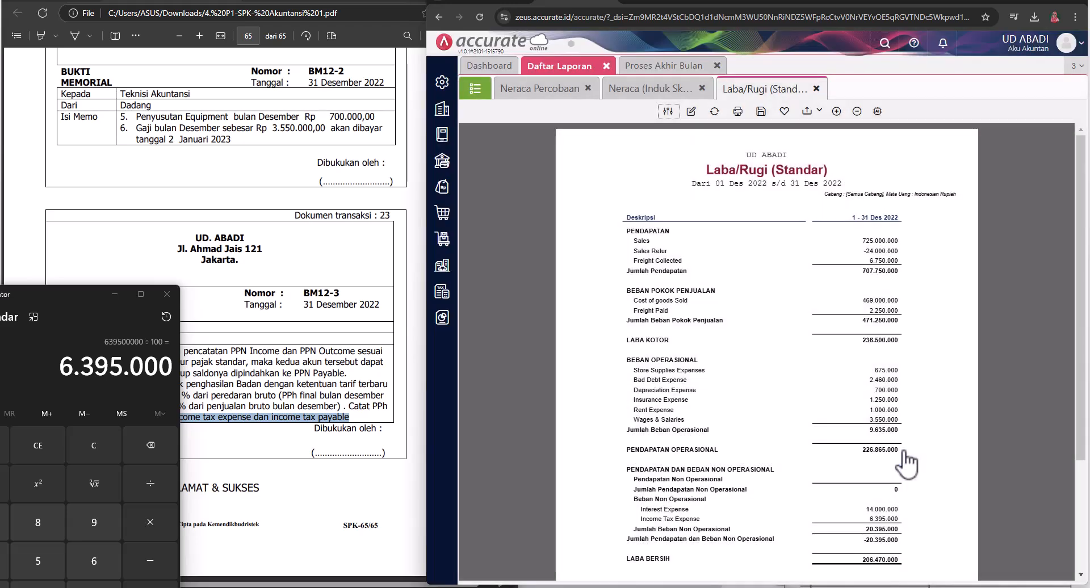
scroll(918, 422, down, 5)
scroll(933, 425, up, 5)
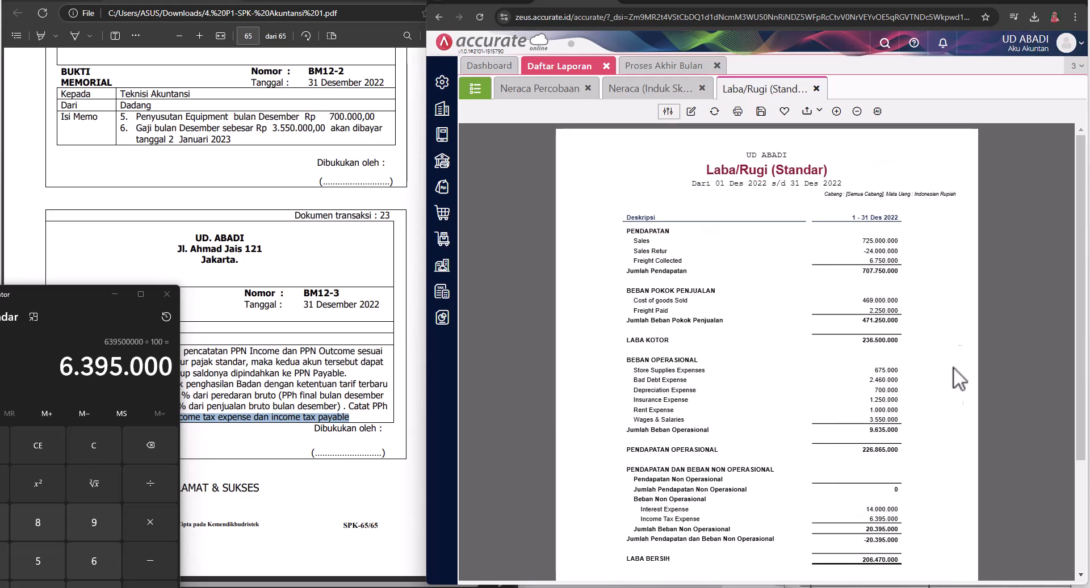